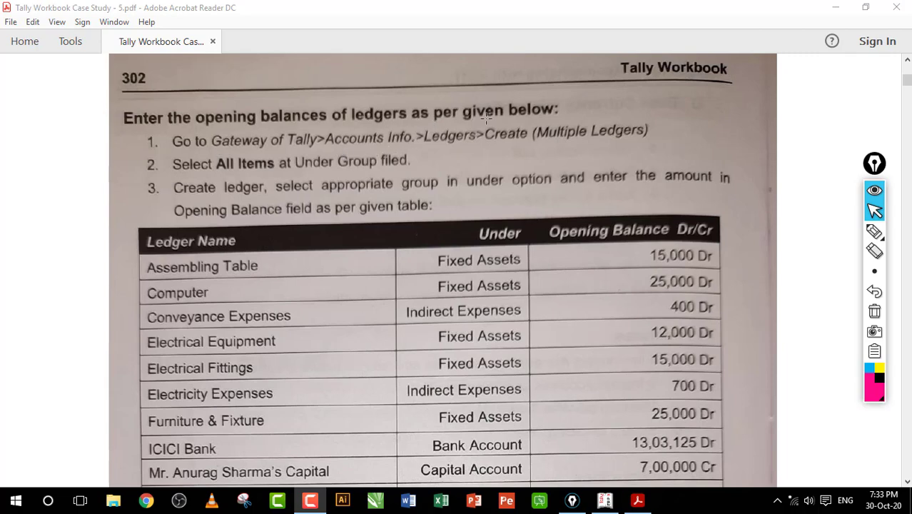
- Circle a handwritten note above the opening balances heading on page 302 and underline "ledgers as per" with the pen
left_click(875, 231)
mouse_move(382, 100)
left_mouse_down()
mouse_move(389, 80)
mouse_move(418, 100)
left_mouse_up()
mouse_move(352, 67)
left_mouse_down()
mouse_move(362, 102)
mouse_move(356, 66)
left_mouse_up()
left_click_drag(363, 120, 472, 109)
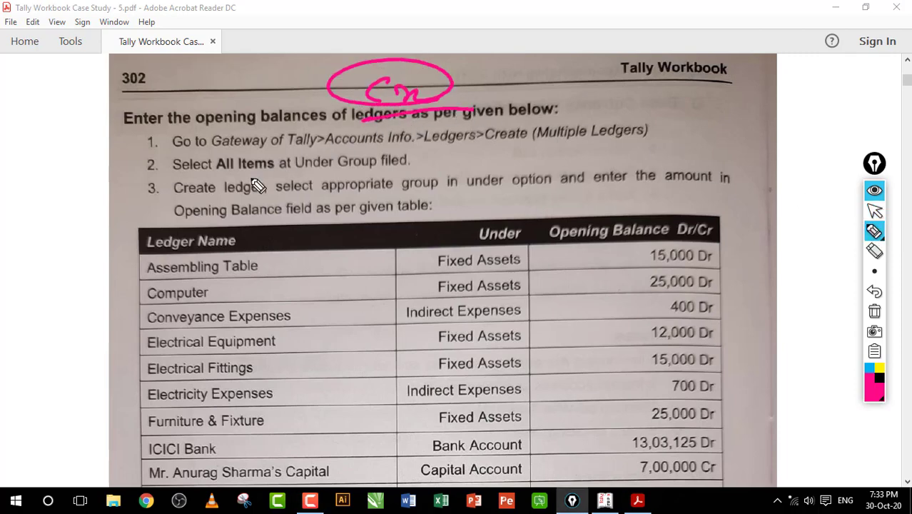
- Mark the Ledger Name, Under and Opening Balance columns with pen strokes, including a large loop, and scribble beside the page heading
left_click_drag(110, 234, 193, 238)
left_click_drag(383, 232, 514, 230)
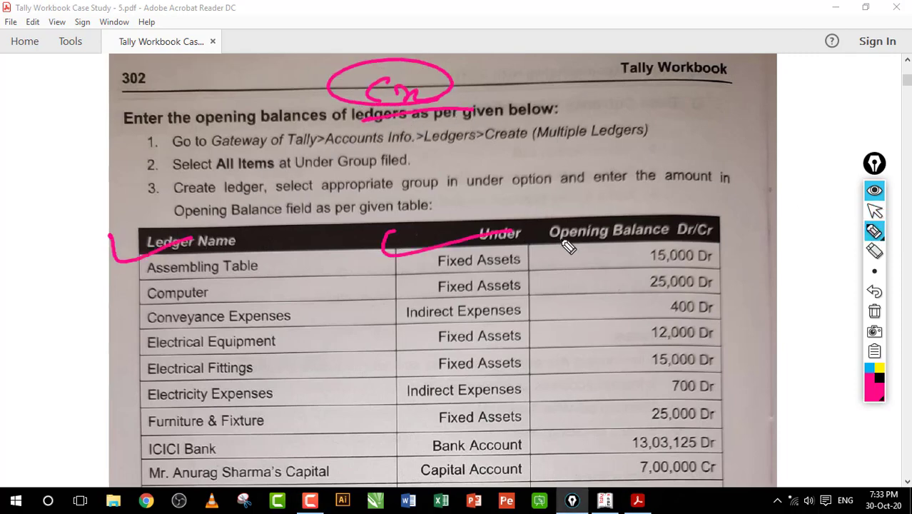
left_click_drag(567, 250, 625, 243)
mouse_move(691, 226)
left_mouse_down()
mouse_move(289, 254)
mouse_move(514, 346)
left_mouse_up()
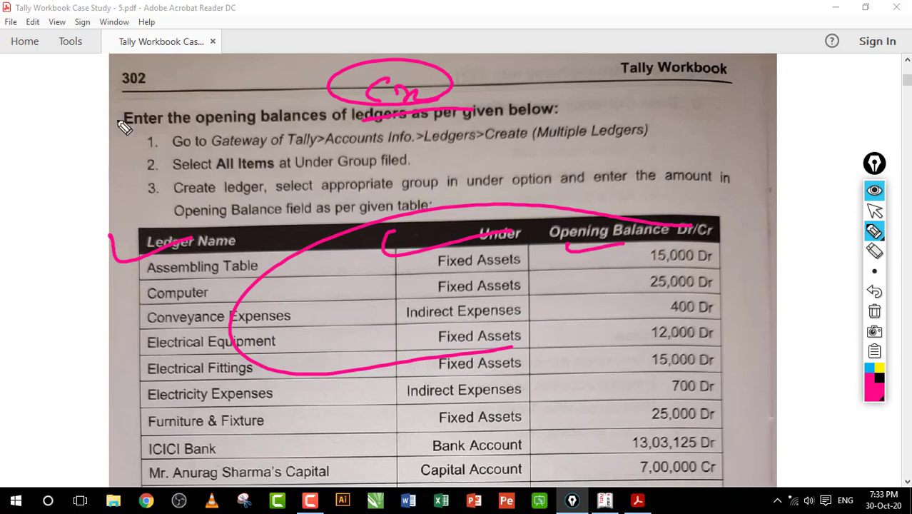
left_click_drag(77, 129, 129, 128)
mouse_move(135, 96)
left_mouse_down()
mouse_move(131, 125)
mouse_move(75, 161)
left_mouse_up()
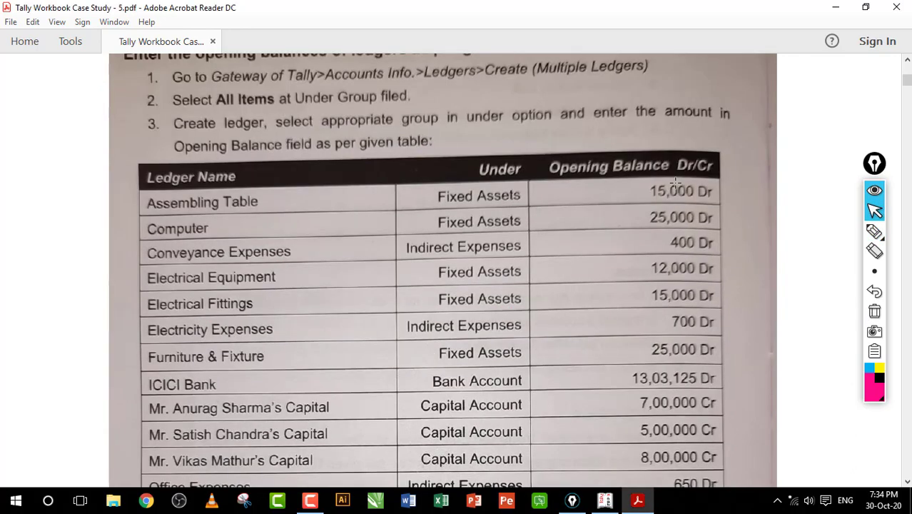
- Go to page 303, underline "alter bank" in the first July 2017 transaction and tick its date
scroll(675, 183, "down", 10)
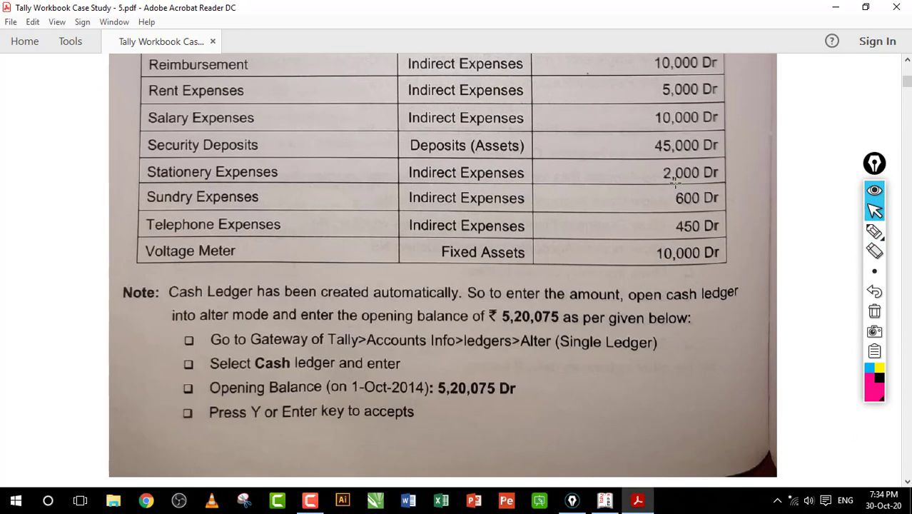
scroll(675, 183, "down", 15)
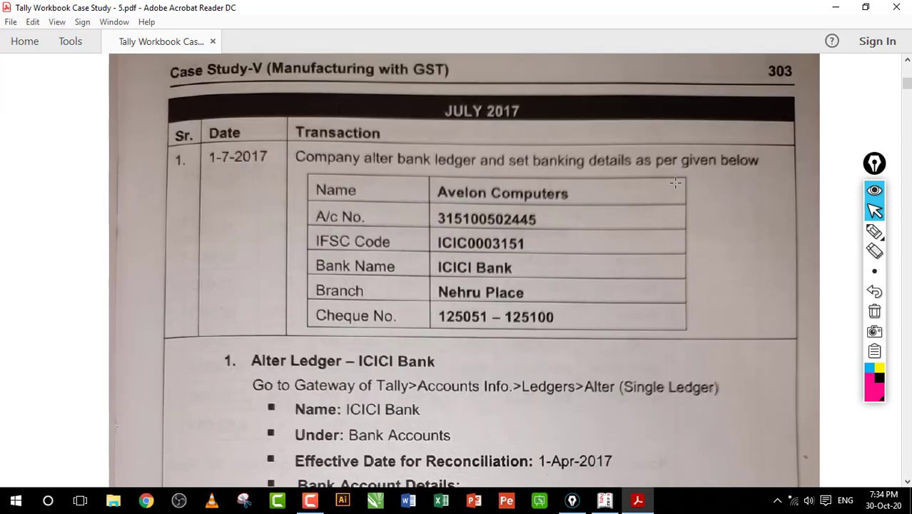
left_click(874, 231)
left_click_drag(334, 171, 421, 173)
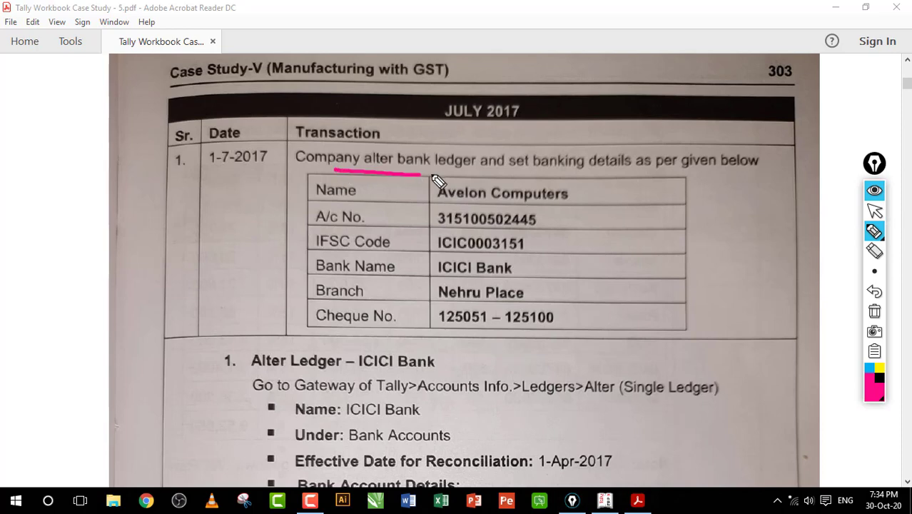
left_click_drag(269, 160, 305, 161)
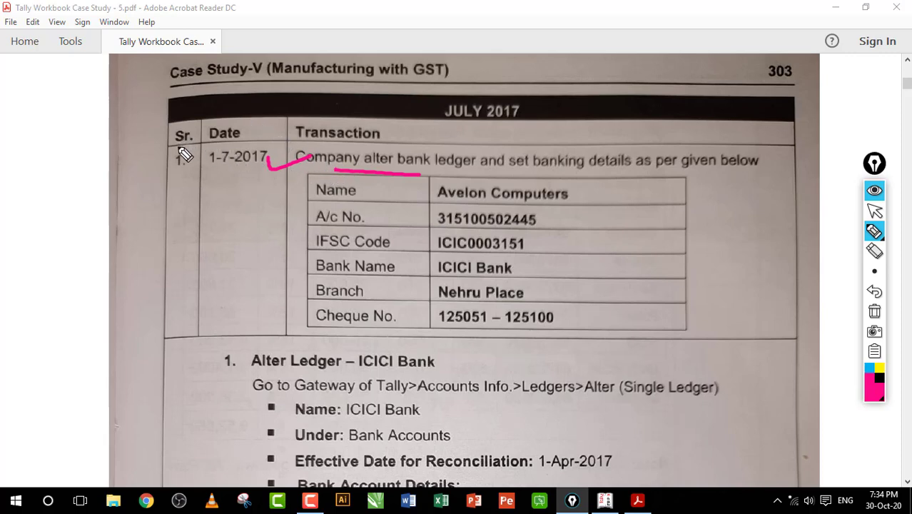
- Write a circled, double-underlined note by hand beside the Sr. heading on page 303 and clear all annotations
mouse_move(136, 109)
left_mouse_down()
mouse_move(136, 135)
mouse_move(150, 133)
left_mouse_up()
left_click_drag(184, 94, 140, 134)
mouse_move(162, 93)
left_mouse_down()
mouse_move(156, 134)
mouse_move(185, 94)
left_mouse_up()
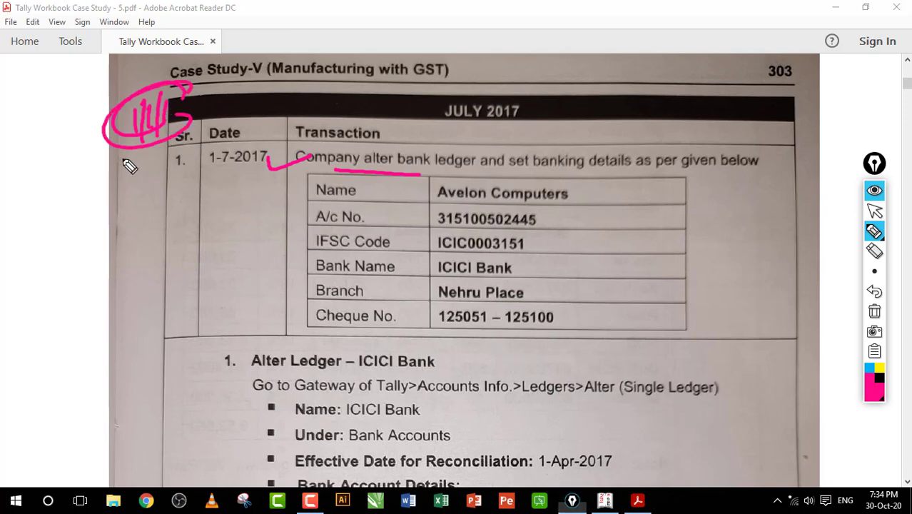
left_click_drag(122, 154, 196, 132)
left_click_drag(129, 163, 207, 135)
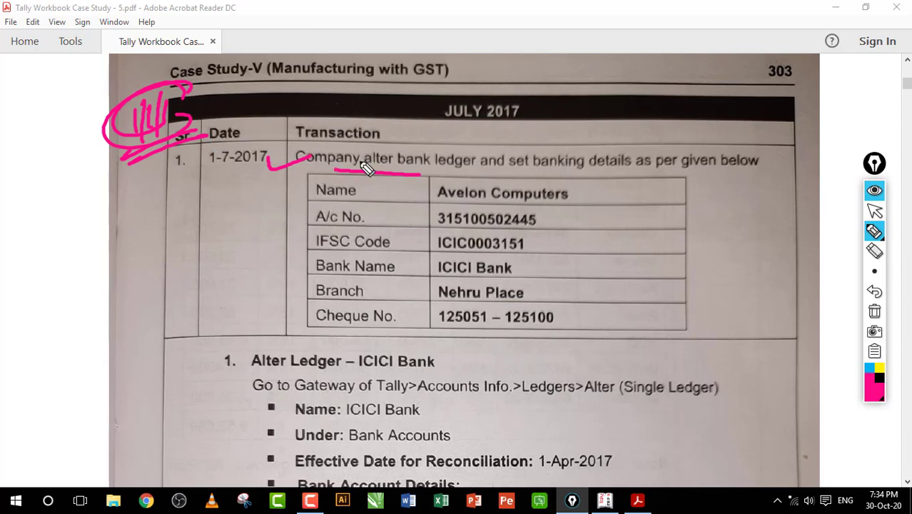
left_click(874, 311)
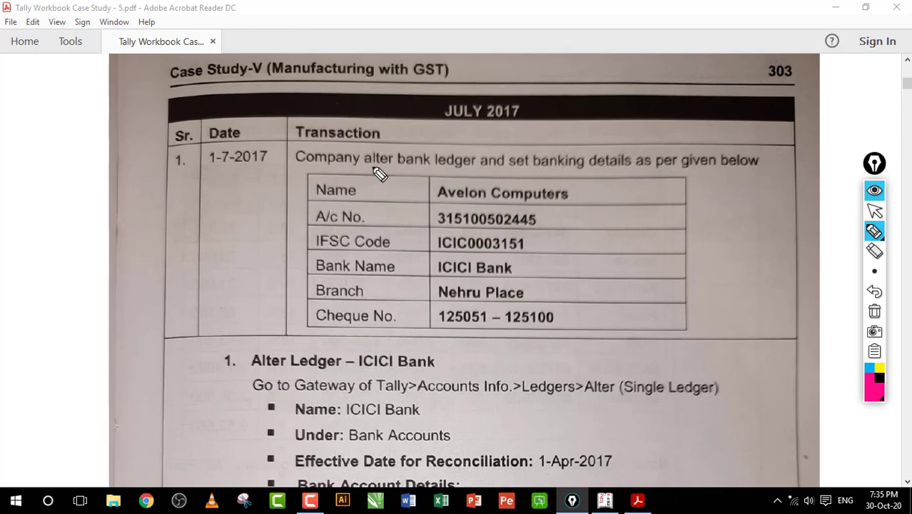
- Underline "bank ledger" in the 1-7-2017 transaction and write a circled, underlined "ICICI" by hand below the date
left_click_drag(456, 169, 409, 166)
left_click_drag(217, 184, 217, 214)
mouse_move(246, 185)
left_mouse_down()
mouse_move(245, 206)
mouse_move(276, 203)
left_mouse_up()
left_click(278, 173)
left_click_drag(289, 174, 295, 191)
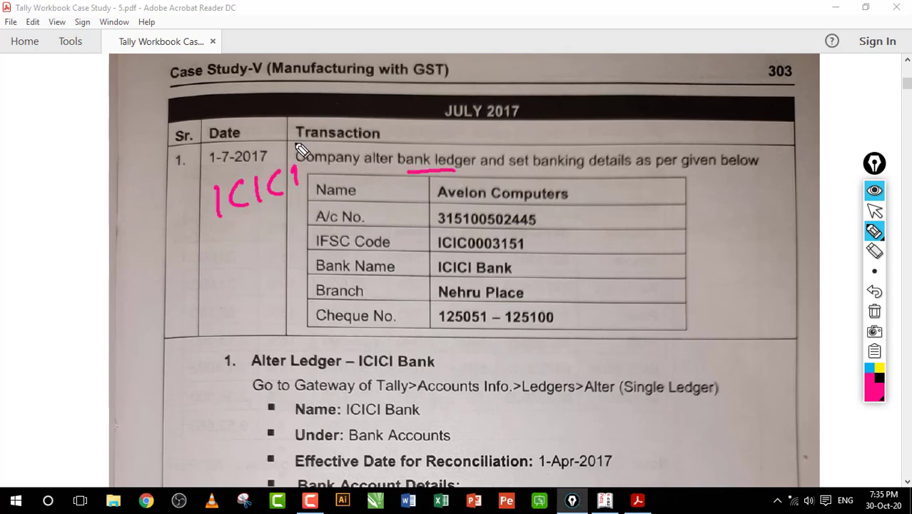
left_click_drag(314, 150, 332, 175)
left_click_drag(204, 244, 284, 210)
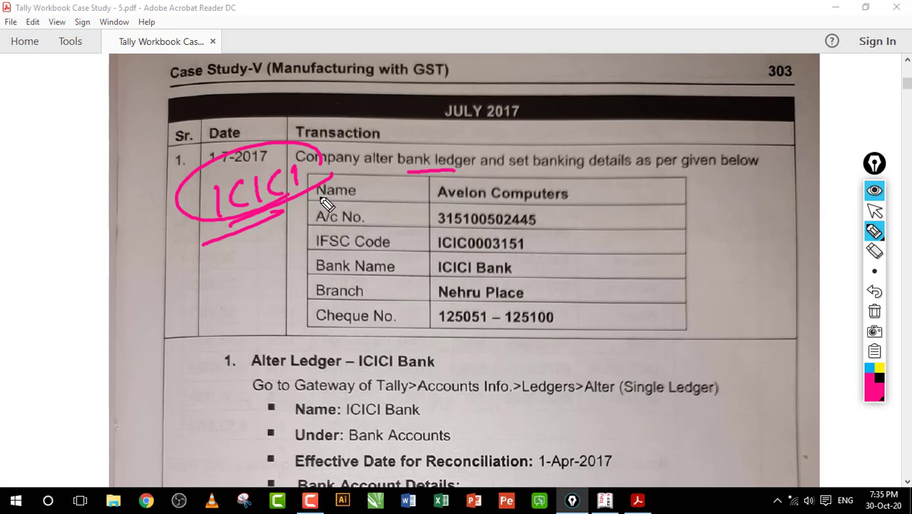
left_click_drag(202, 240, 277, 213)
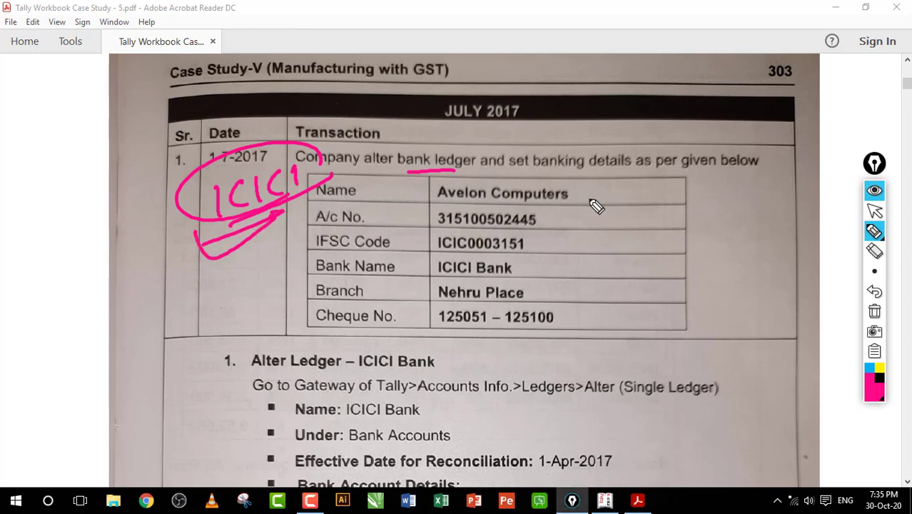
- Circle the banking details table, mark it with a tick and a large cross, and clear all annotations
mouse_move(612, 198)
left_mouse_down()
mouse_move(446, 165)
mouse_move(457, 330)
left_mouse_up()
mouse_move(537, 312)
left_mouse_down()
mouse_move(577, 229)
mouse_move(699, 235)
left_mouse_up()
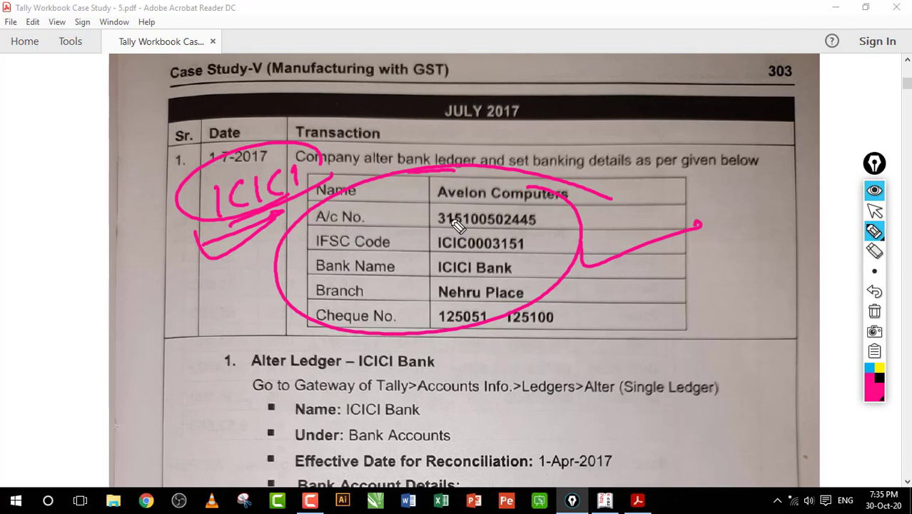
left_click_drag(463, 215, 377, 304)
left_click_drag(380, 209, 491, 298)
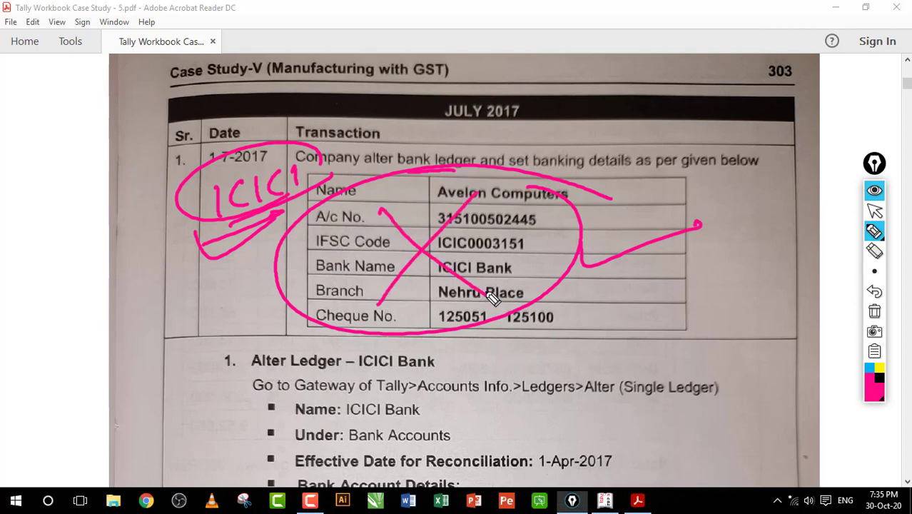
left_click(874, 312)
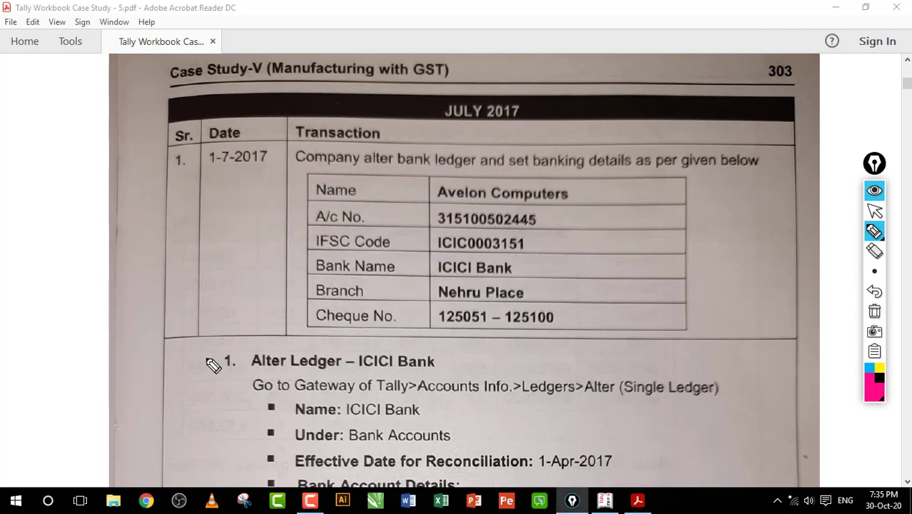
- Tick the "Alter Ledger – ICICI Bank" item and underline its Gateway of Tally path, then clear the annotations and leave drawing mode
left_click_drag(206, 359, 246, 367)
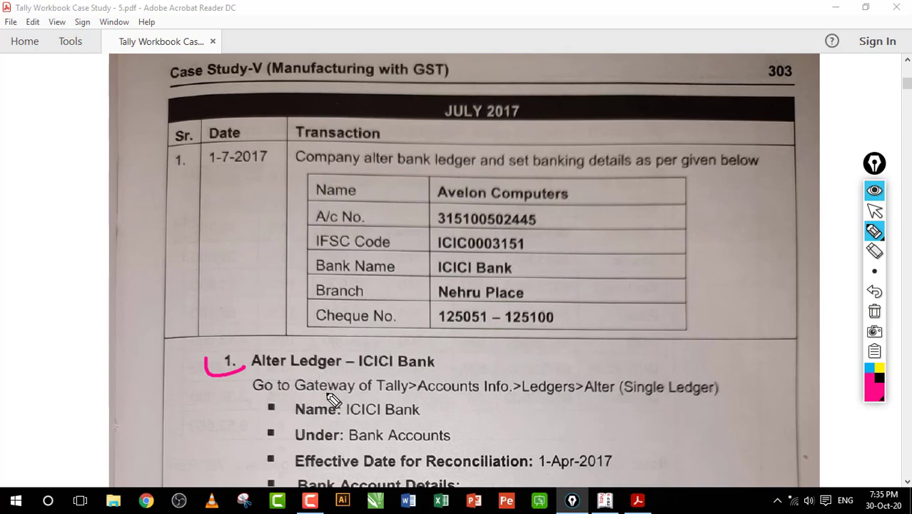
left_click_drag(322, 393, 377, 393)
left_click(440, 397)
mouse_move(438, 398)
left_mouse_down()
mouse_move(573, 393)
mouse_move(677, 402)
left_mouse_up()
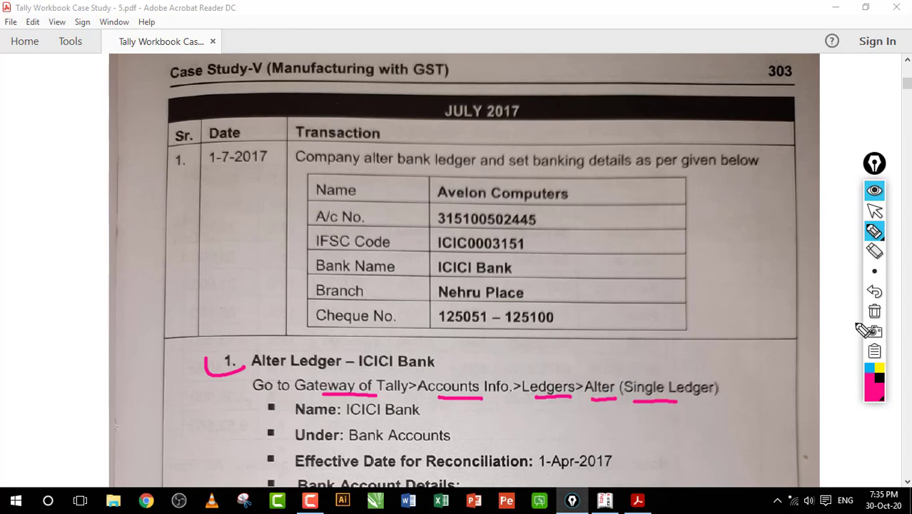
left_click(875, 314)
left_click(875, 211)
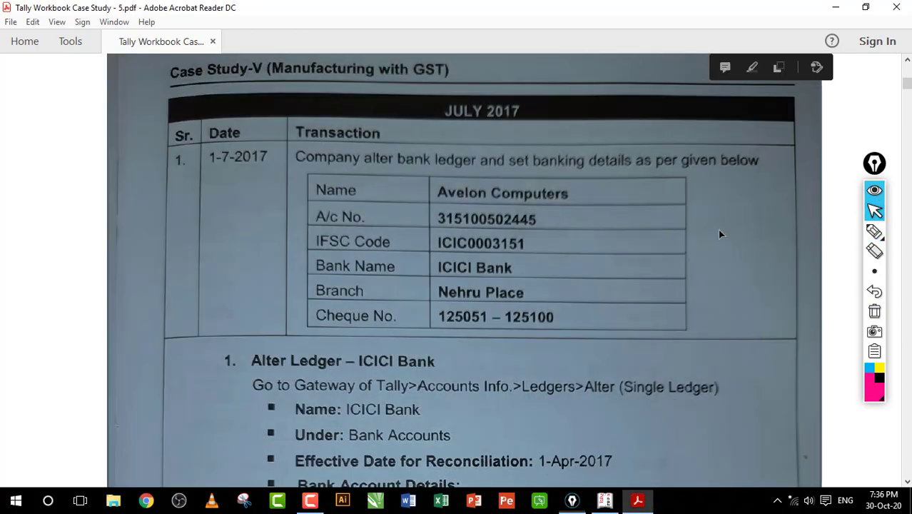
- Review the ICICI Bank ledger's account, cheque book, mailing and opening balance details, continuing to the 2-7-2017 purchase transaction on page 304
scroll(695, 226, "down", 5)
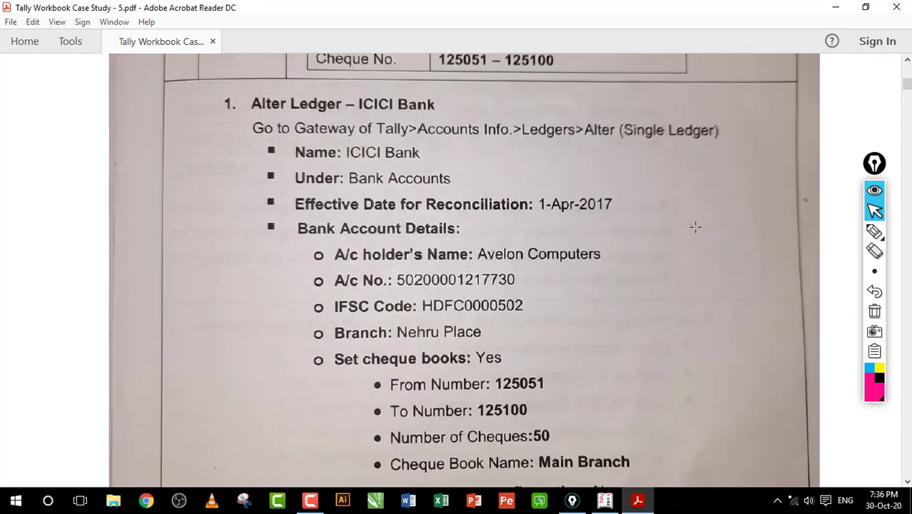
scroll(696, 226, "down", 1)
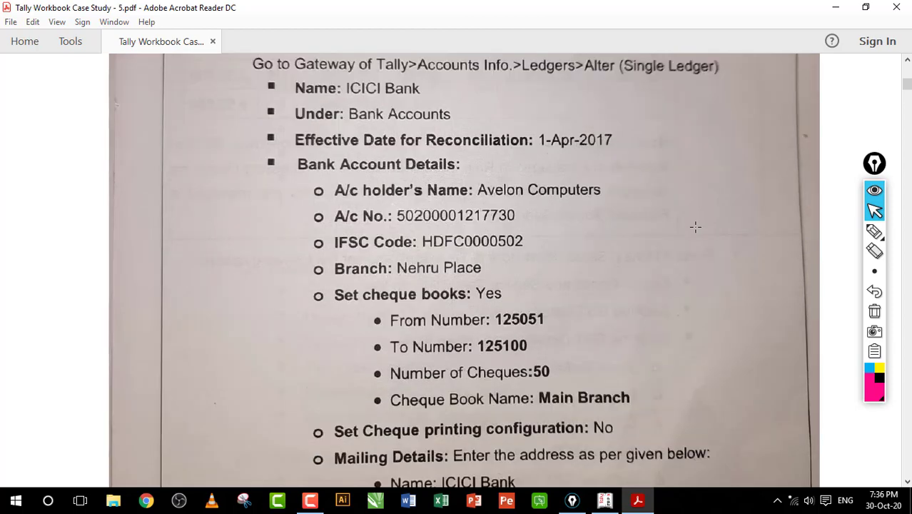
scroll(695, 227, "down", 2)
scroll(695, 226, "up", 2)
scroll(695, 227, "down", 1)
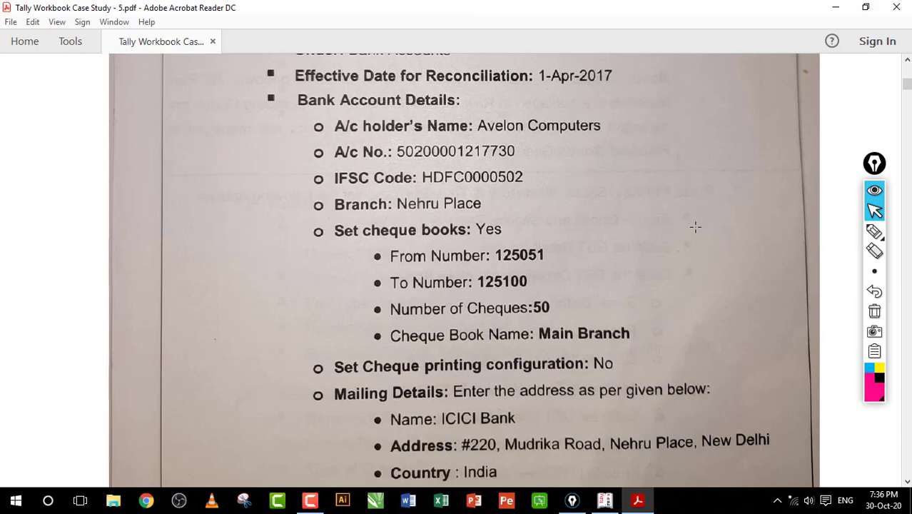
scroll(696, 226, "down", 2)
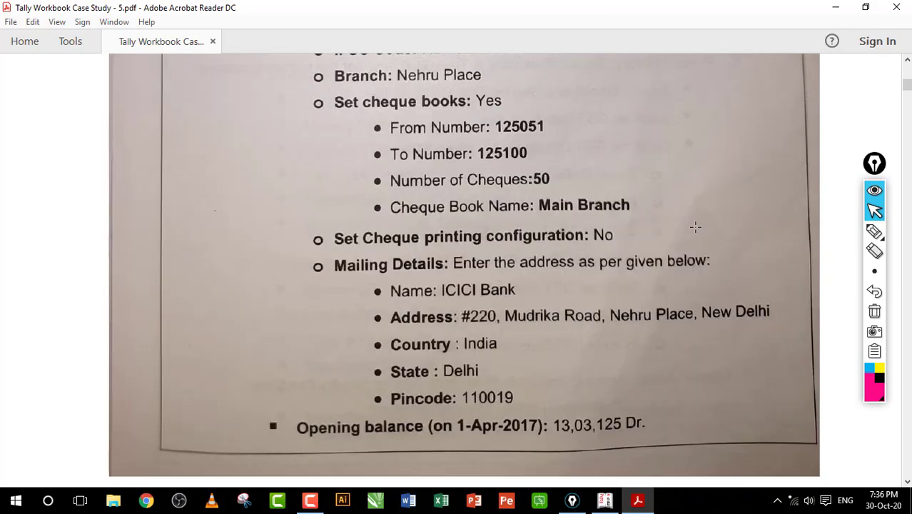
scroll(696, 227, "down", 8)
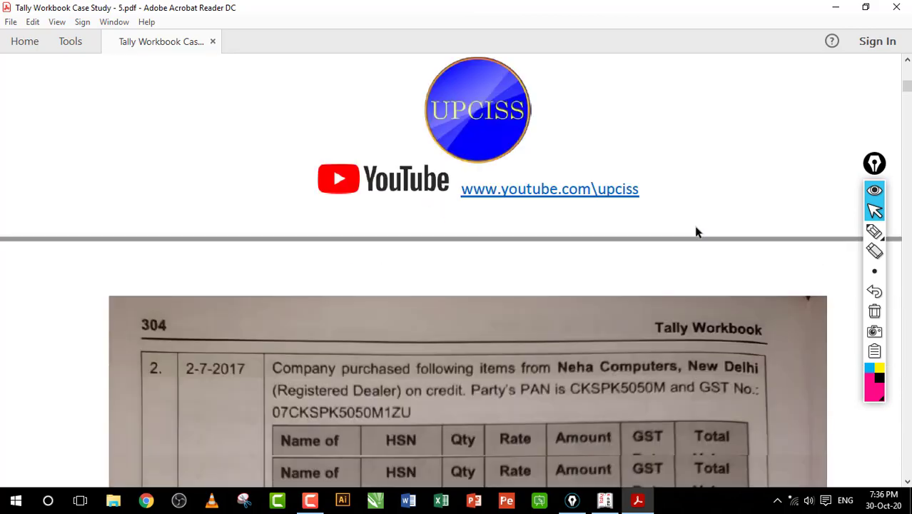
scroll(696, 227, "down", 4)
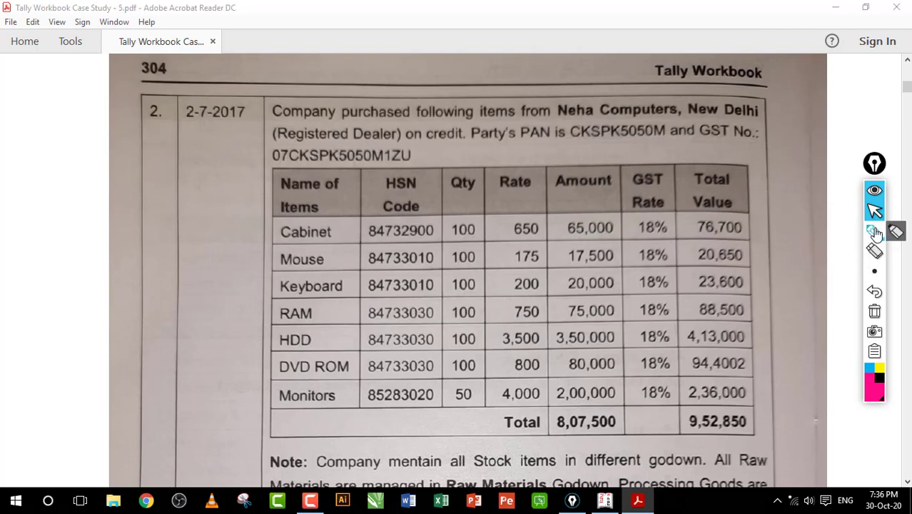
- Underline the purchase, registered dealer, credit and party's PAN wording in the Neha Computers transaction
left_click(874, 230)
left_click_drag(343, 122, 426, 124)
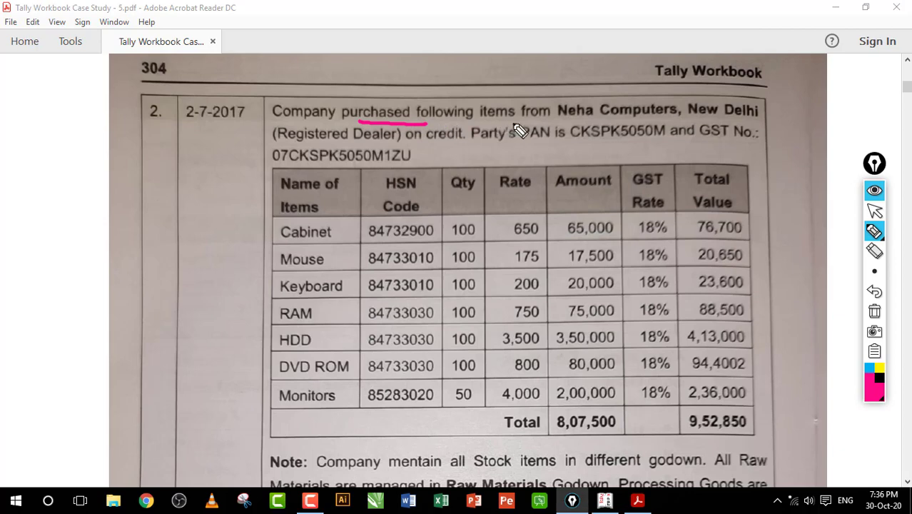
left_click(414, 143)
left_click_drag(332, 141, 454, 141)
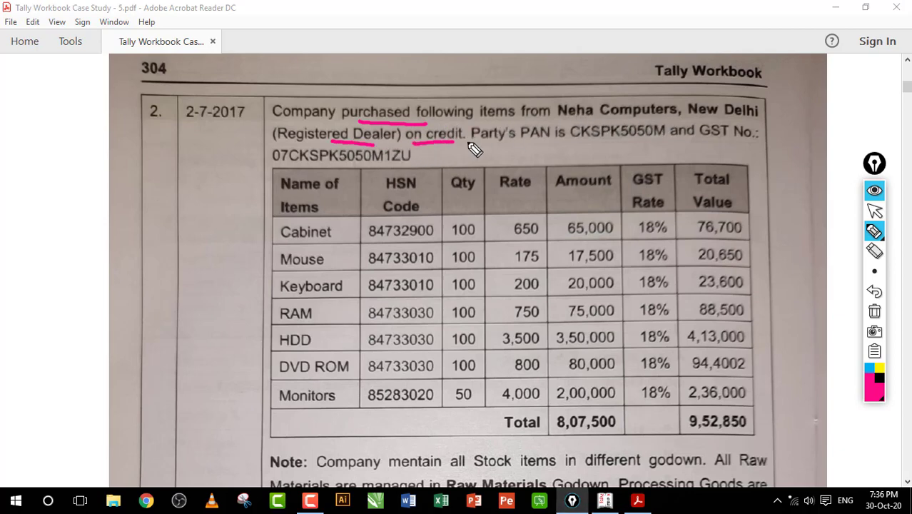
left_click_drag(521, 148, 591, 146)
left_click_drag(471, 159, 555, 150)
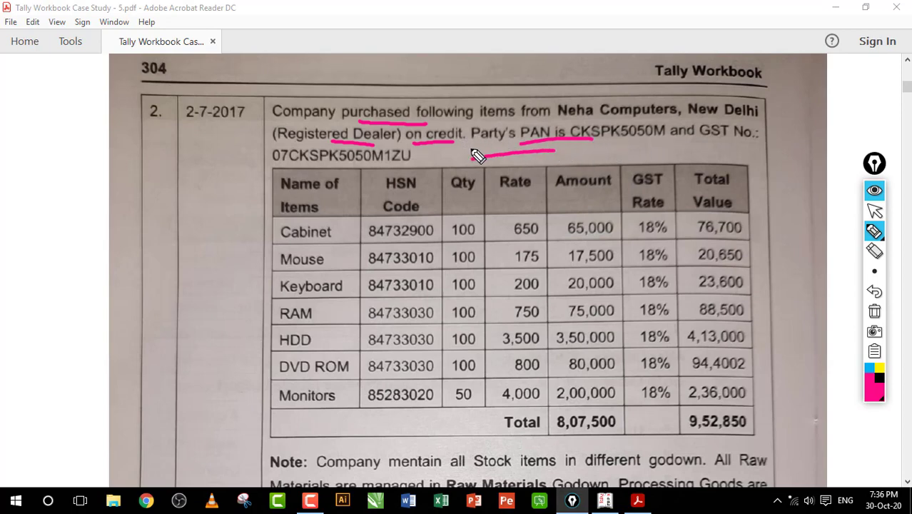
- Bracket the item rows from Cabinet to Monitors and write a circled, double-underlined note by hand beside the table
left_click_drag(270, 225, 243, 285)
left_click_drag(240, 316, 271, 397)
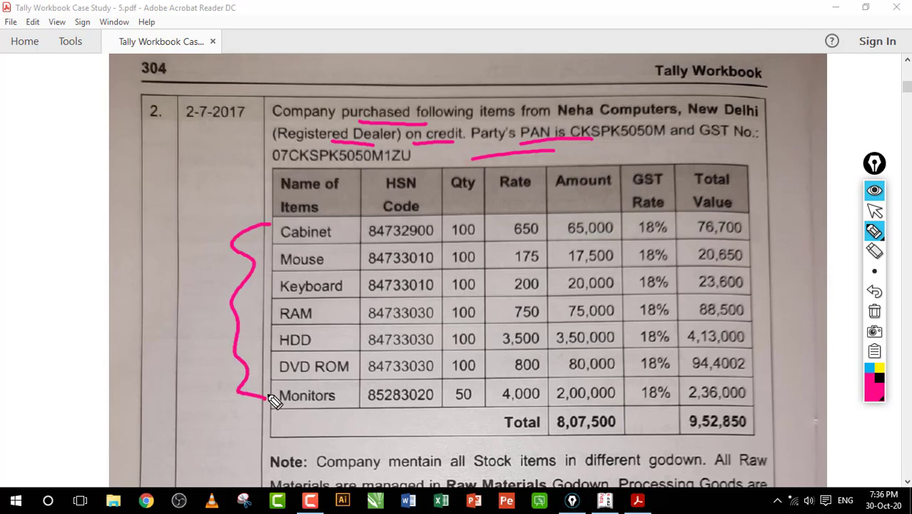
mouse_move(97, 213)
left_mouse_down()
mouse_move(100, 178)
mouse_move(120, 206)
mouse_move(184, 188)
left_mouse_up()
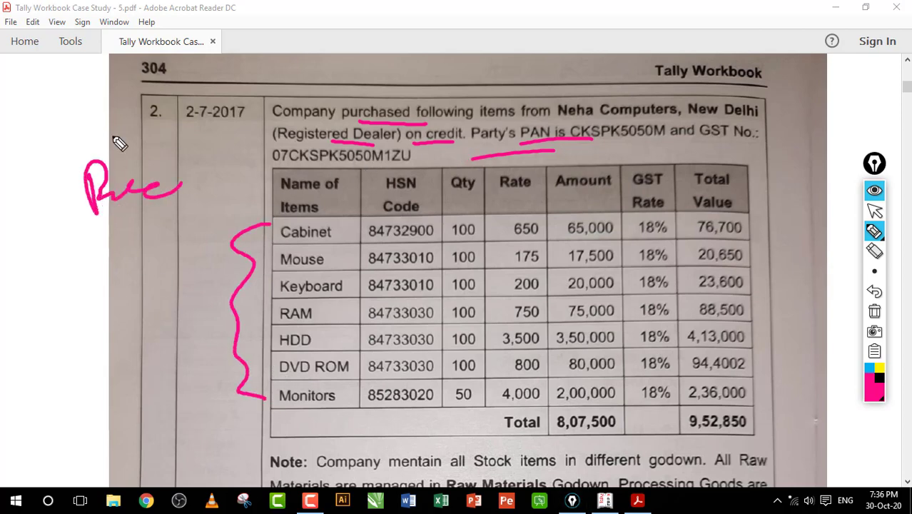
left_click_drag(118, 142, 108, 137)
left_click_drag(187, 183, 98, 244)
left_click_drag(197, 213, 86, 266)
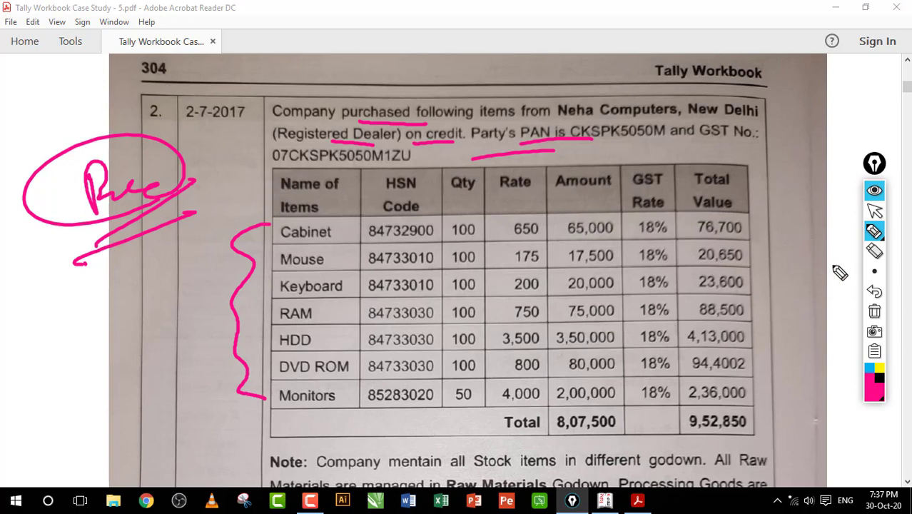
- Clear the annotations, leave drawing mode and review the purchased items table and the godown note below it
left_click(875, 313)
left_click(875, 211)
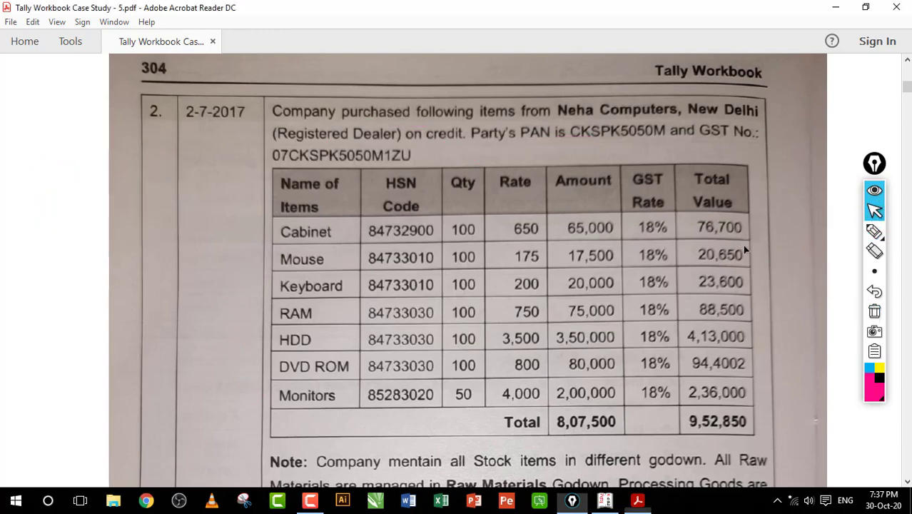
scroll(743, 238, "down", 3)
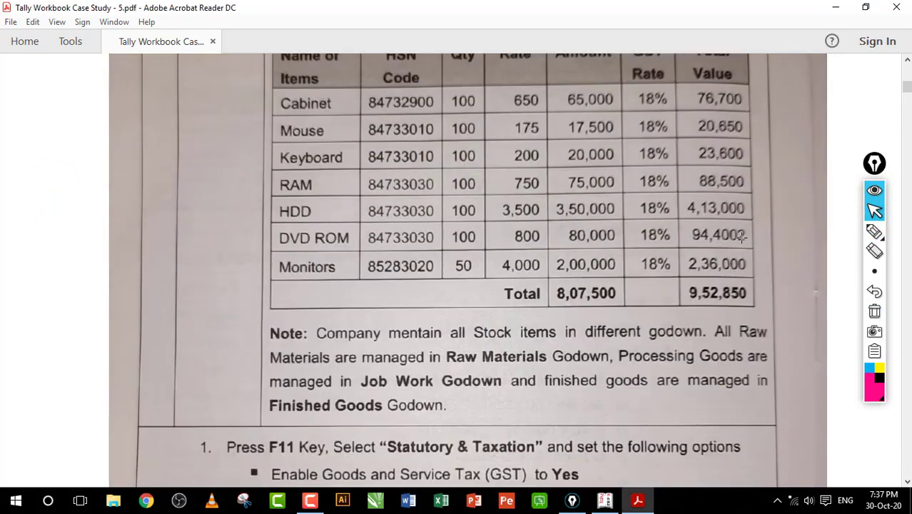
scroll(742, 238, "up", 2)
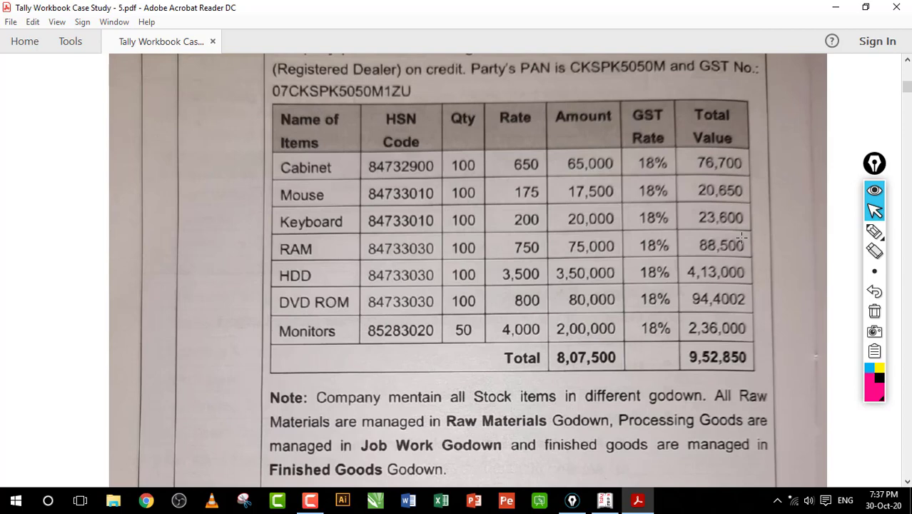
- With the pen, write a short circled note by hand beside the table's header row and underline it twice
left_click(873, 232)
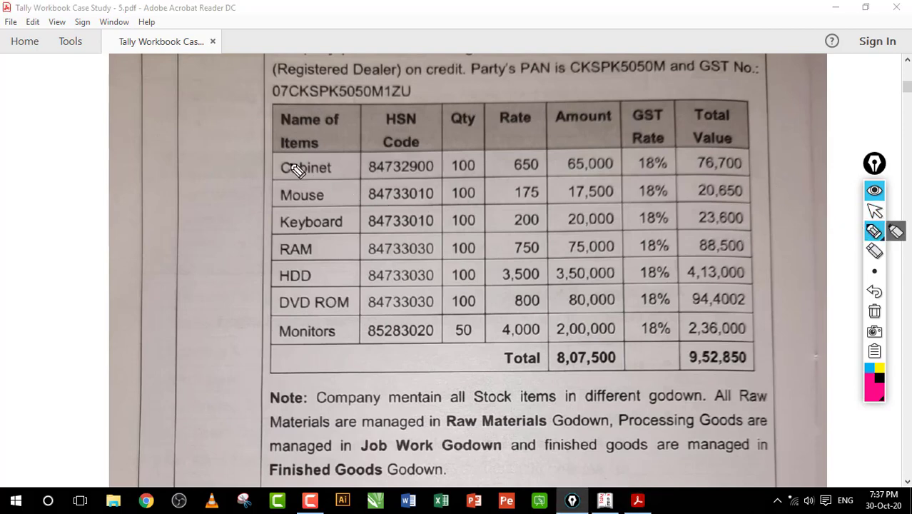
mouse_move(200, 107)
left_mouse_down()
mouse_move(208, 126)
mouse_move(277, 98)
left_mouse_up()
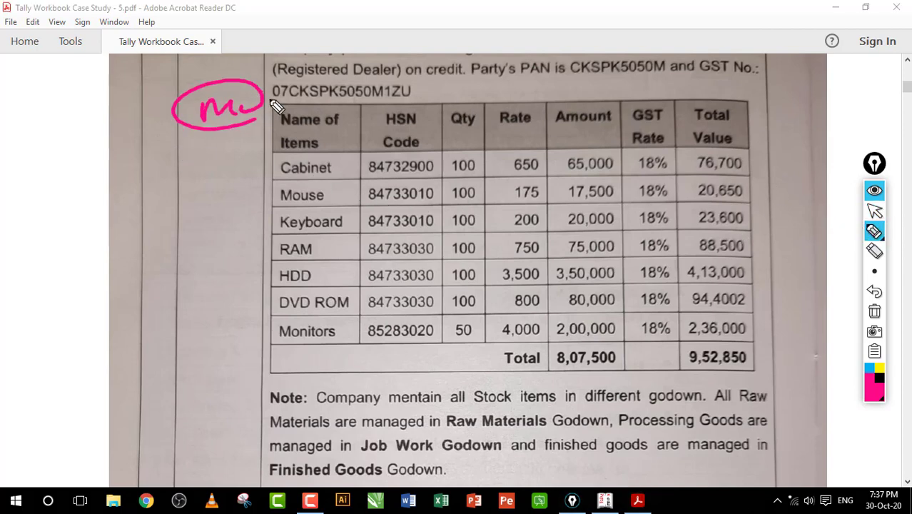
left_click_drag(190, 143, 286, 129)
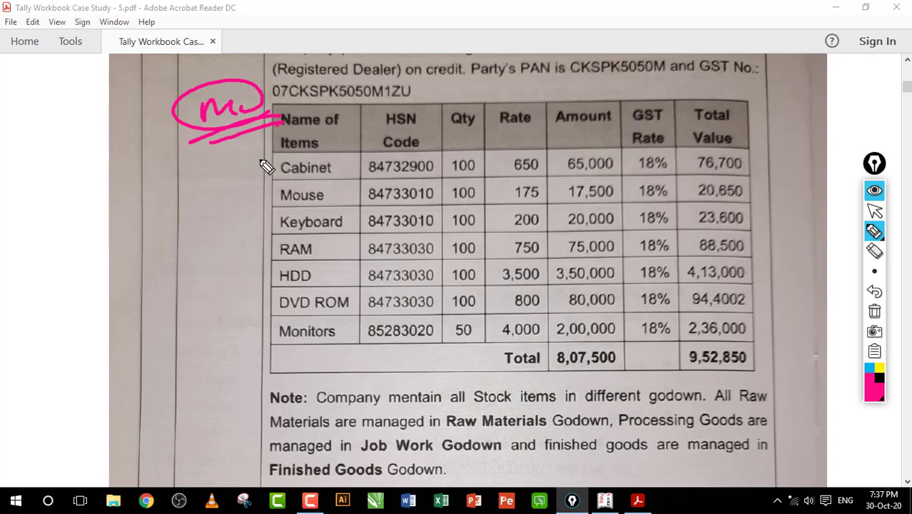
- Tick each item row from Cabinet to Monitors beside the Name of Items column
left_click_drag(236, 179, 276, 168)
left_click_drag(223, 207, 272, 195)
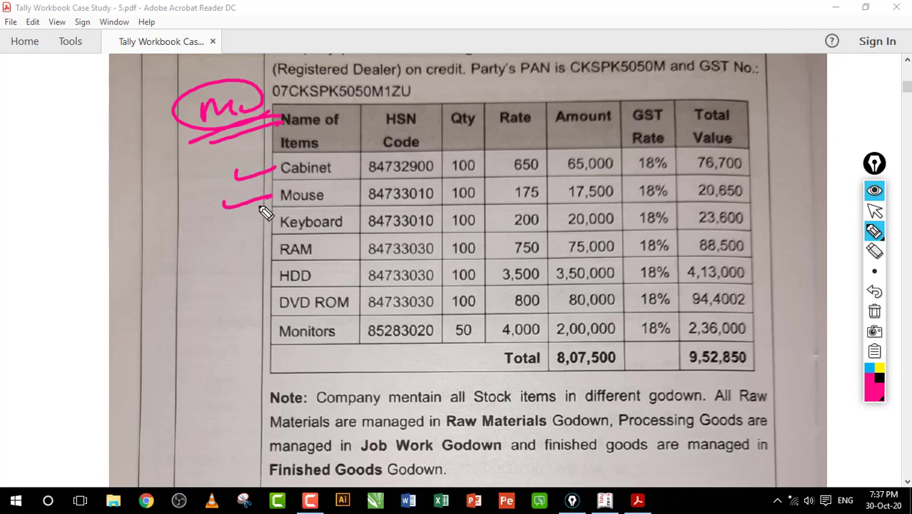
left_click_drag(228, 229, 275, 216)
left_click_drag(230, 257, 272, 242)
left_click_drag(235, 277, 271, 264)
left_click_drag(228, 302, 271, 286)
left_click_drag(235, 331, 272, 323)
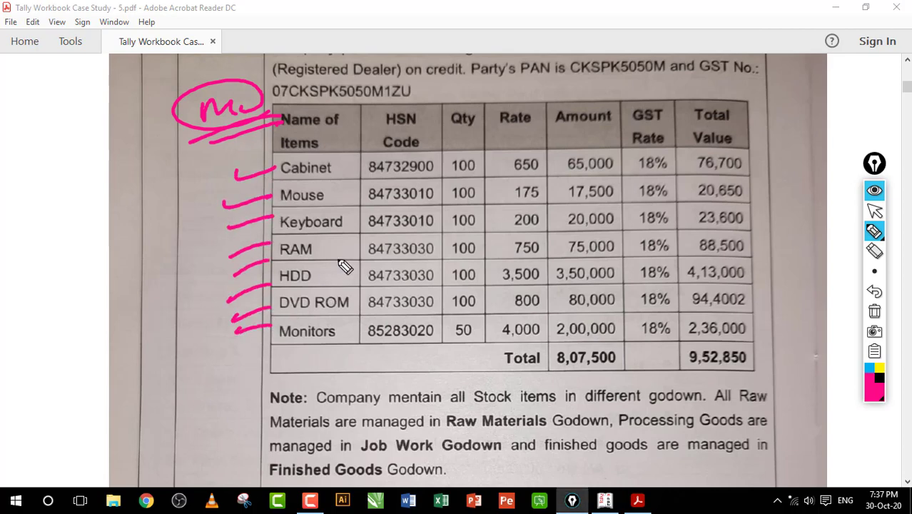
- Mark and cross out HSN codes, draw arrows from HSN Code and Cabinet to GST Rate, and clear the markings
mouse_move(379, 168)
left_mouse_down()
mouse_move(394, 201)
mouse_move(377, 225)
left_mouse_up()
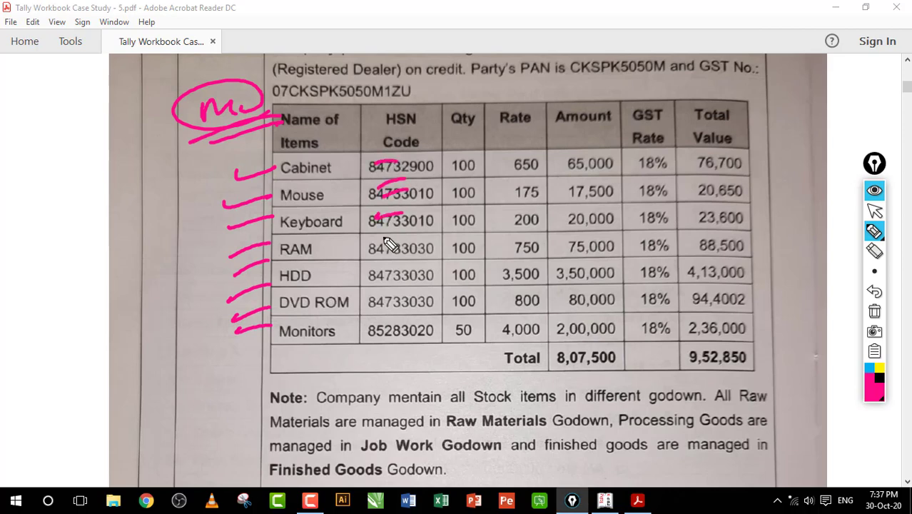
left_click_drag(432, 160, 384, 257)
left_click_drag(365, 168, 411, 243)
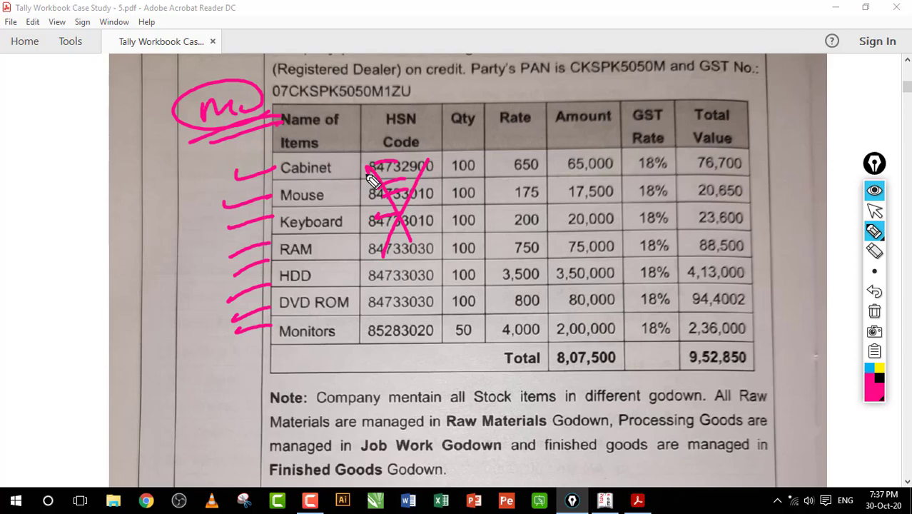
mouse_move(411, 107)
left_mouse_down()
mouse_move(475, 80)
mouse_move(614, 110)
mouse_move(584, 97)
left_mouse_up()
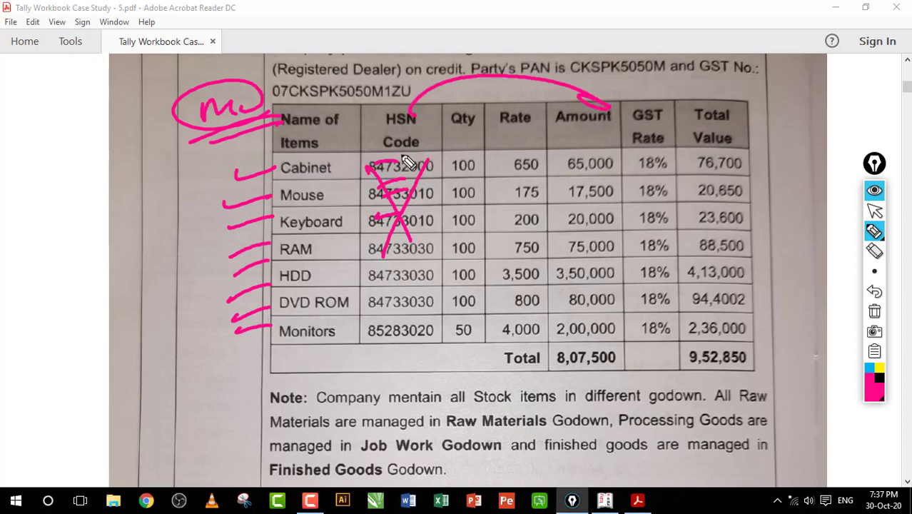
mouse_move(328, 178)
left_mouse_down()
mouse_move(345, 174)
mouse_move(420, 75)
mouse_move(633, 146)
mouse_move(630, 131)
left_mouse_up()
mouse_move(414, 127)
left_mouse_down()
mouse_move(462, 84)
mouse_move(634, 147)
mouse_move(621, 151)
left_mouse_up()
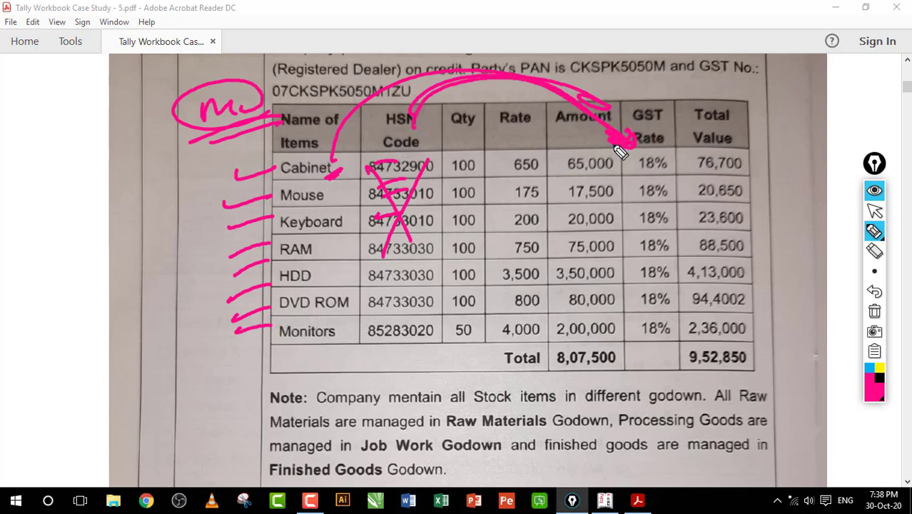
left_click(875, 312)
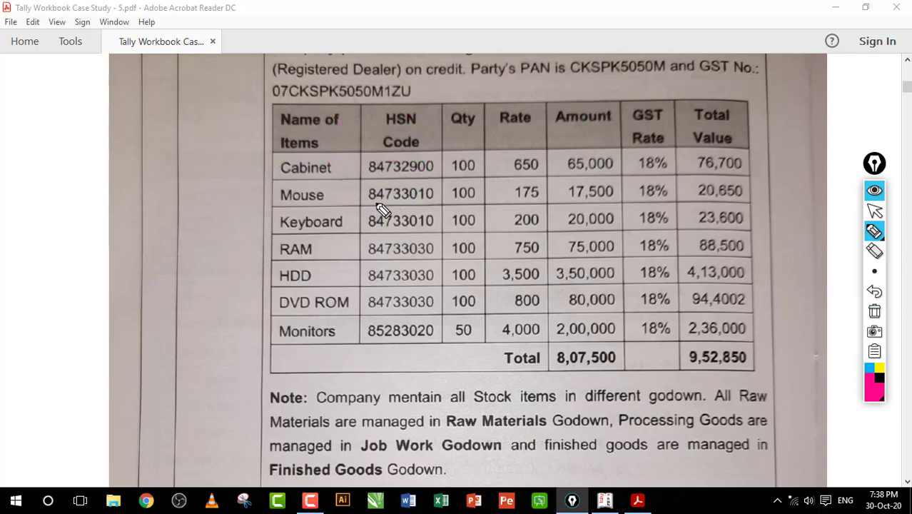
mouse_move(380, 202)
left_mouse_down()
mouse_move(430, 208)
mouse_move(399, 234)
left_mouse_up()
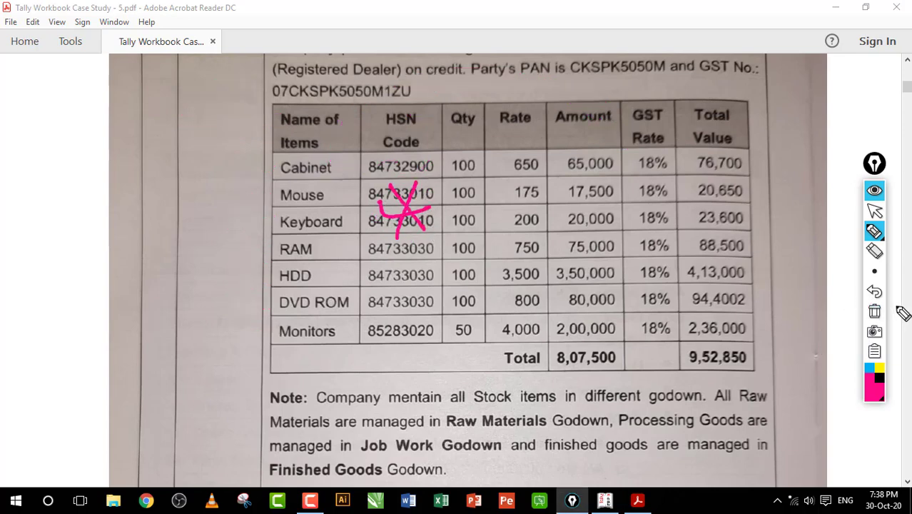
left_click(872, 311)
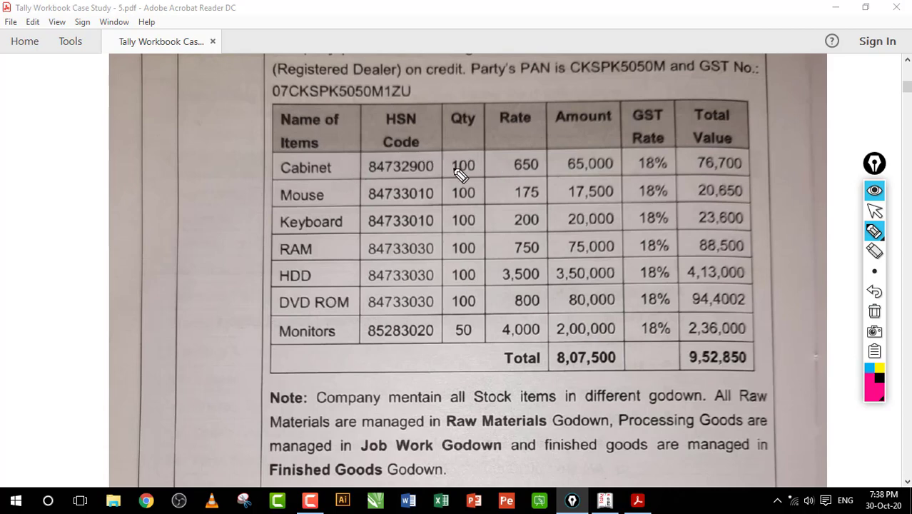
- Underline the Cabinet row's quantity, rate, amount, GST rate and total value, and clear the markings
left_click_drag(450, 169, 664, 167)
left_click_drag(738, 166, 695, 170)
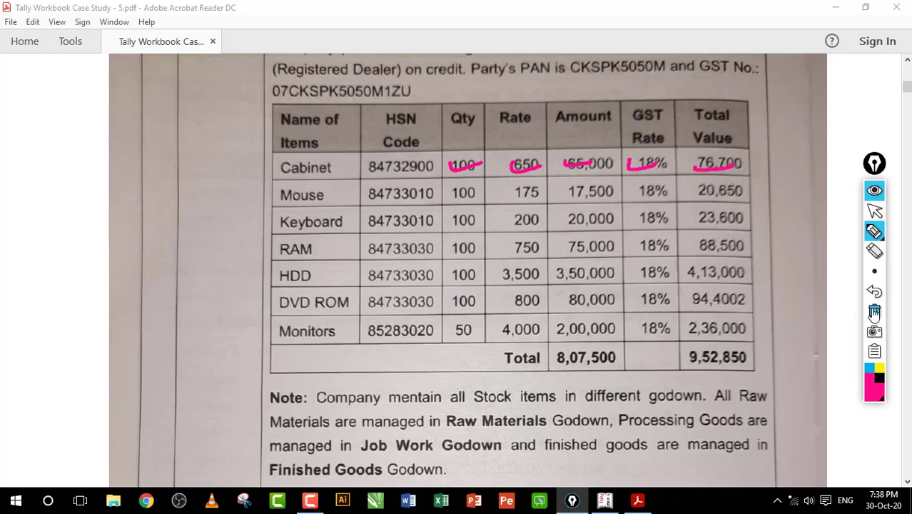
left_click(875, 311)
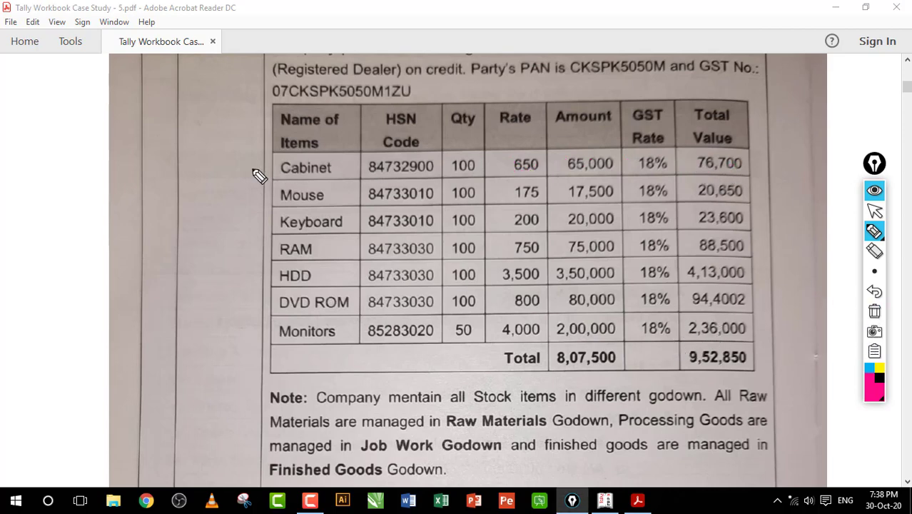
- Bracket the Cabinet to Monitors rows with an arrow to a circled handwritten note, tick the first three items, and clear everything
mouse_move(268, 164)
left_mouse_down()
mouse_move(230, 301)
mouse_move(258, 341)
left_mouse_up()
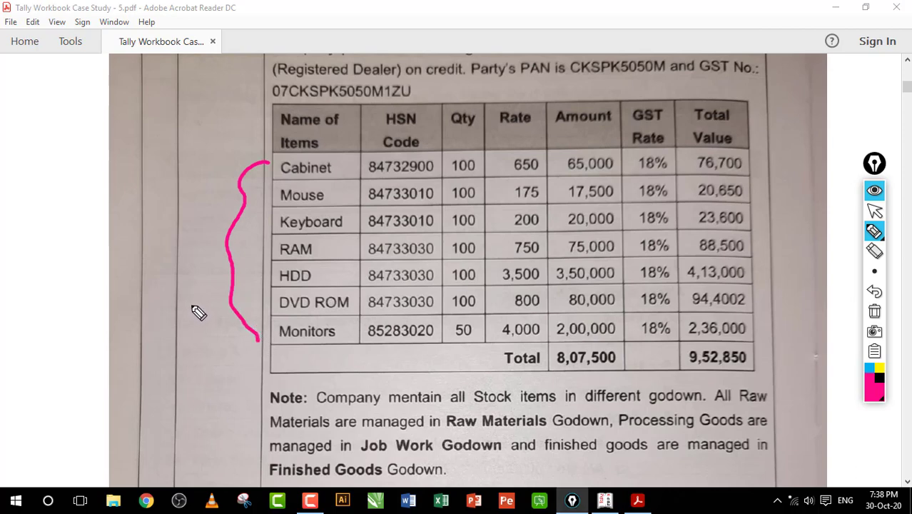
mouse_move(225, 269)
left_mouse_down()
mouse_move(184, 281)
mouse_move(189, 292)
left_mouse_up()
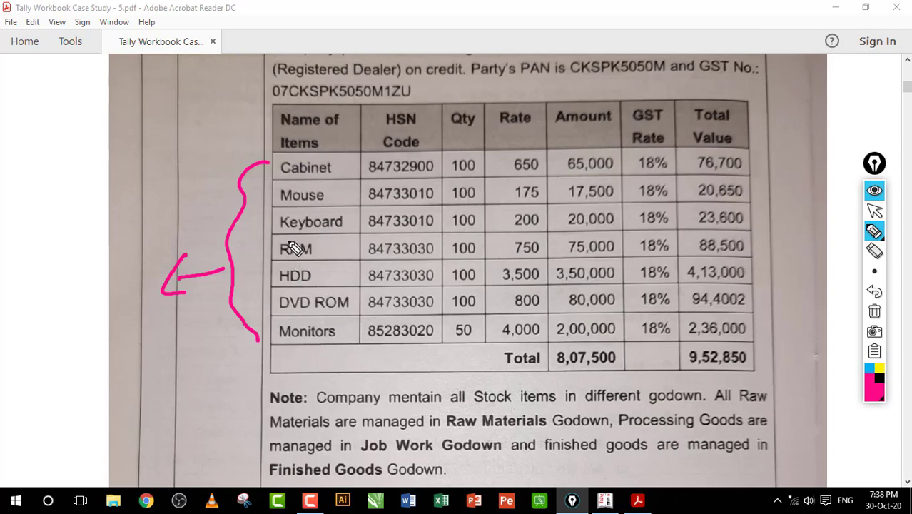
mouse_move(89, 273)
left_mouse_down()
mouse_move(87, 307)
mouse_move(153, 280)
mouse_move(118, 316)
mouse_move(118, 345)
mouse_move(131, 326)
left_mouse_up()
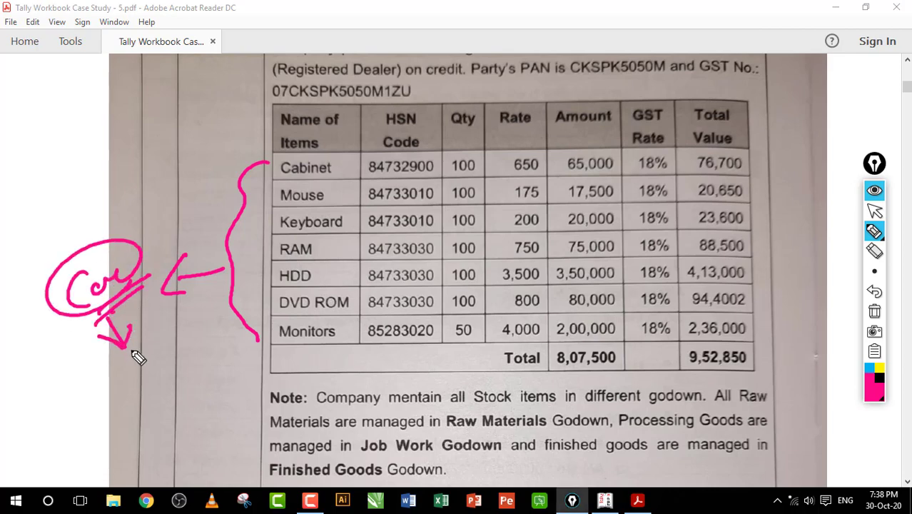
left_click_drag(51, 330, 118, 301)
mouse_move(121, 365)
left_mouse_down()
mouse_move(138, 352)
mouse_move(150, 363)
left_mouse_up()
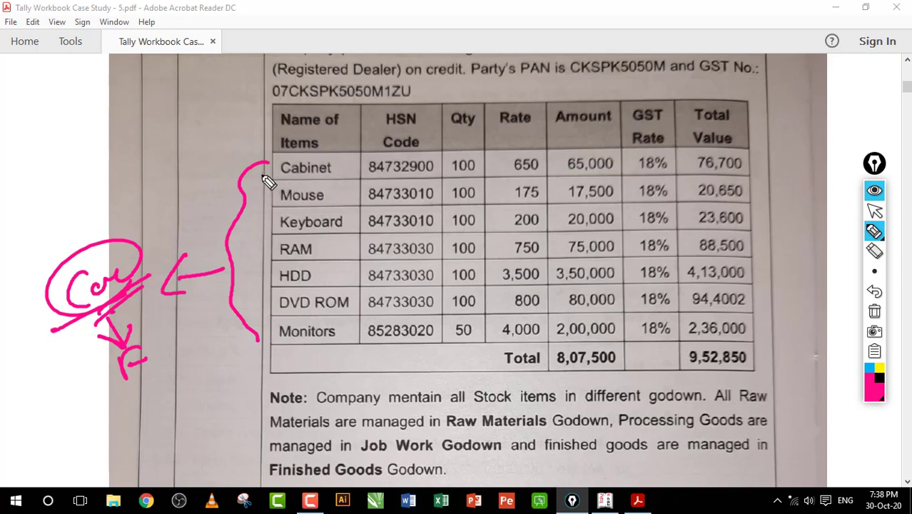
left_click_drag(263, 173, 287, 165)
left_click_drag(264, 202, 282, 194)
left_click_drag(260, 237, 280, 229)
left_click(874, 312)
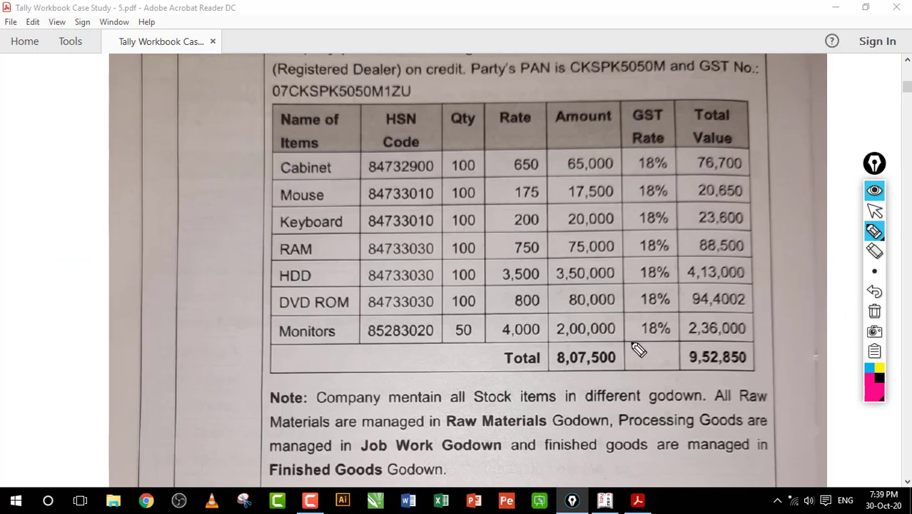
- Underline Raw Materials, Job Work and Finished Goods in the godown note below the table
left_click_drag(469, 433, 537, 432)
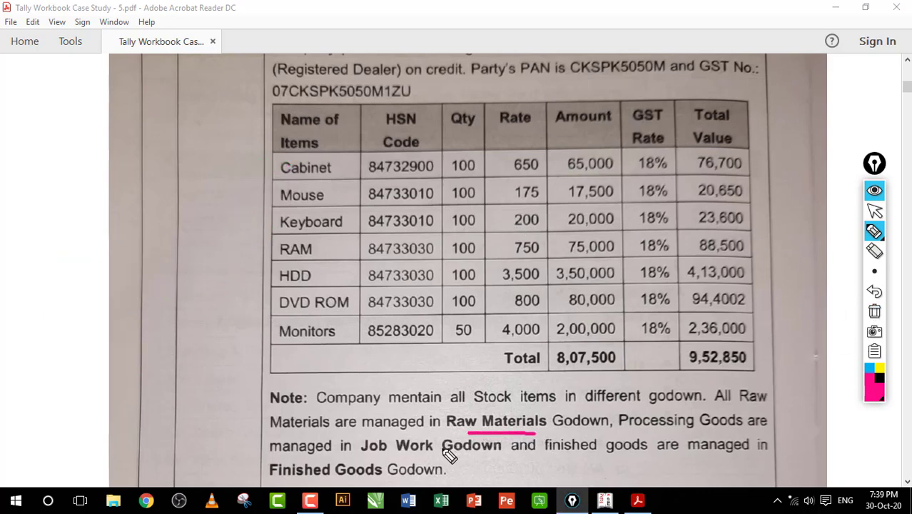
left_click_drag(444, 450, 385, 454)
left_click_drag(321, 483, 382, 482)
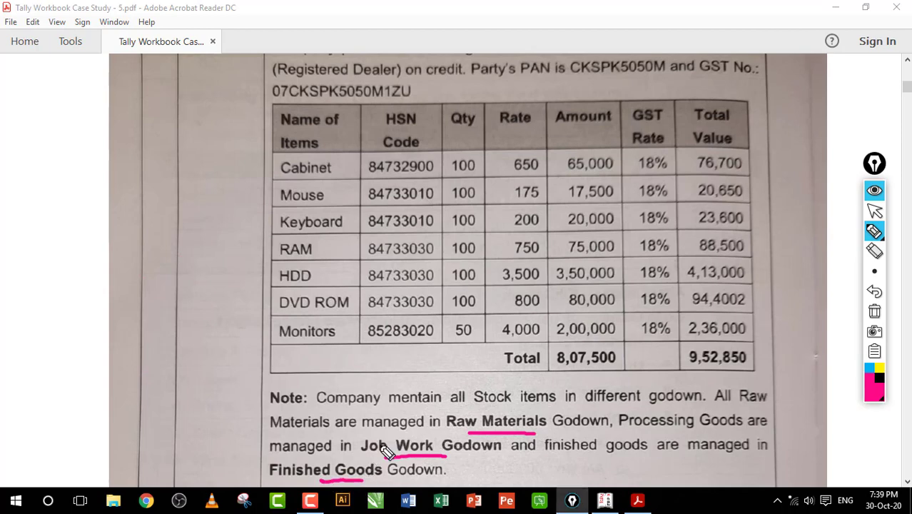
- Bracket all the item rows, draw a line under Monitors and point an arrow from it to Raw Materials in the note
mouse_move(273, 160)
left_mouse_down()
mouse_move(239, 249)
mouse_move(258, 334)
left_mouse_up()
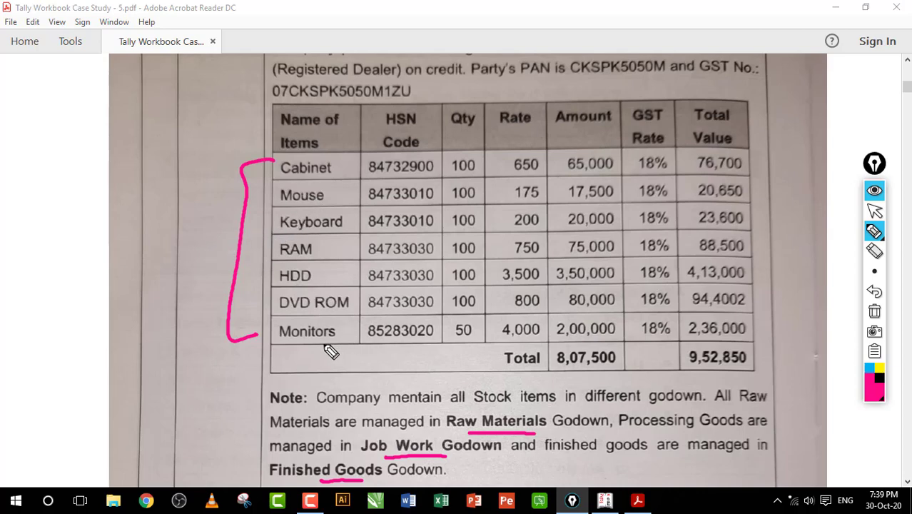
left_click_drag(277, 351, 415, 319)
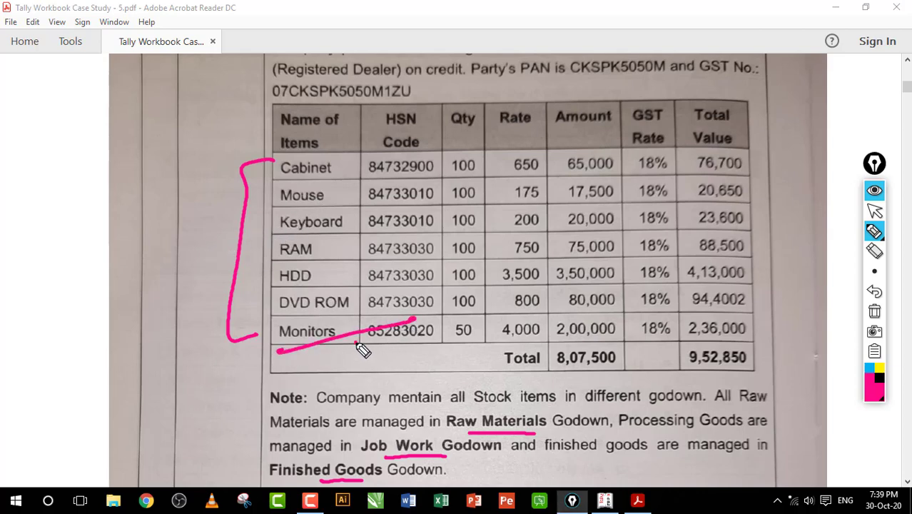
mouse_move(355, 343)
left_mouse_down()
mouse_move(426, 392)
mouse_move(462, 401)
left_mouse_up()
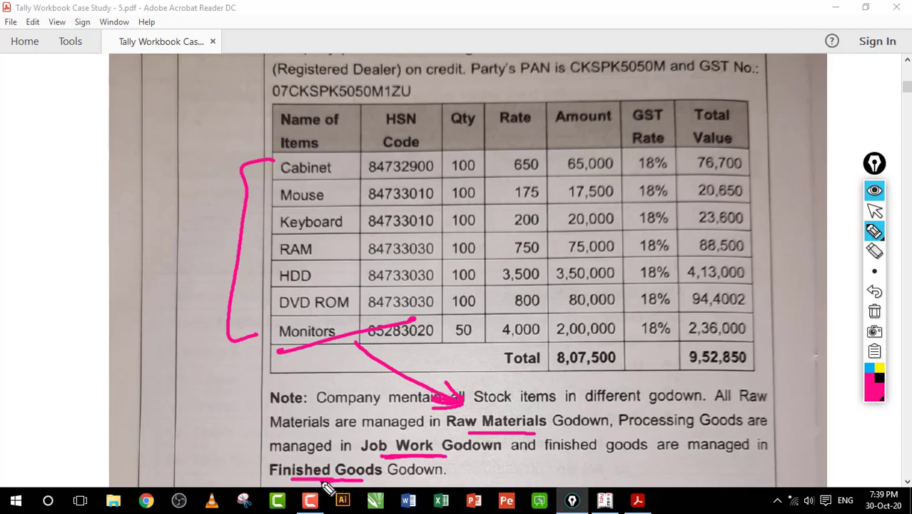
- Tick Finished Goods, extend the underline beneath Job Work Godown, and clear all annotations
left_click_drag(233, 470, 272, 476)
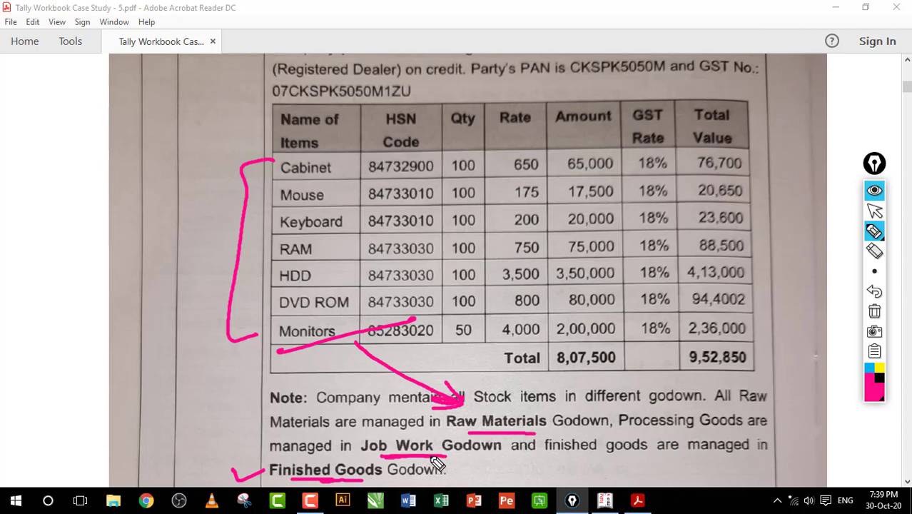
left_click_drag(432, 458, 472, 458)
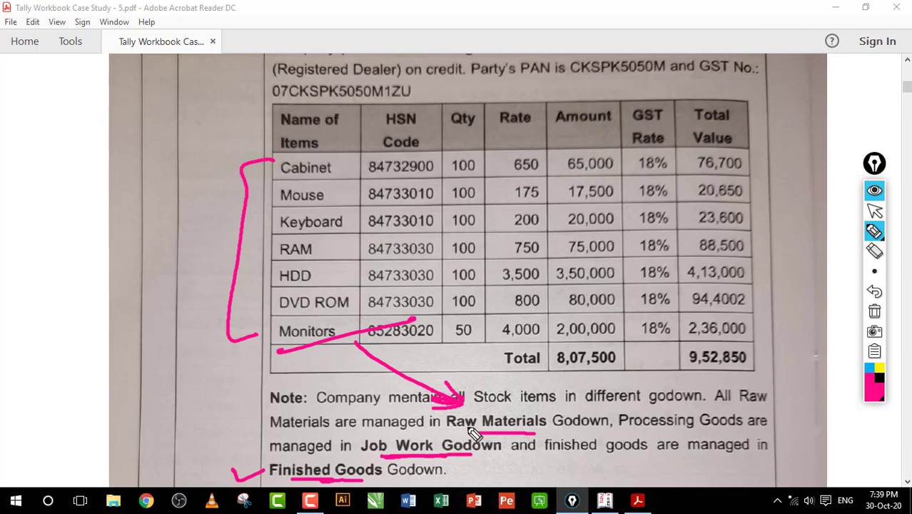
left_click(874, 312)
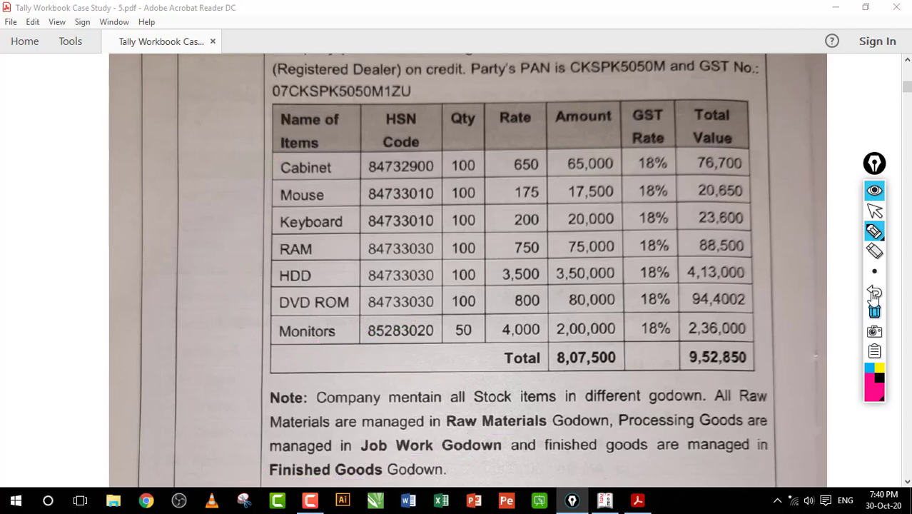
- Underline Neha Computers in the 2-7-2017 transaction and draw an arrow from New Delhi to an underlined handwritten "Surat"
left_click(875, 211)
left_click(908, 63)
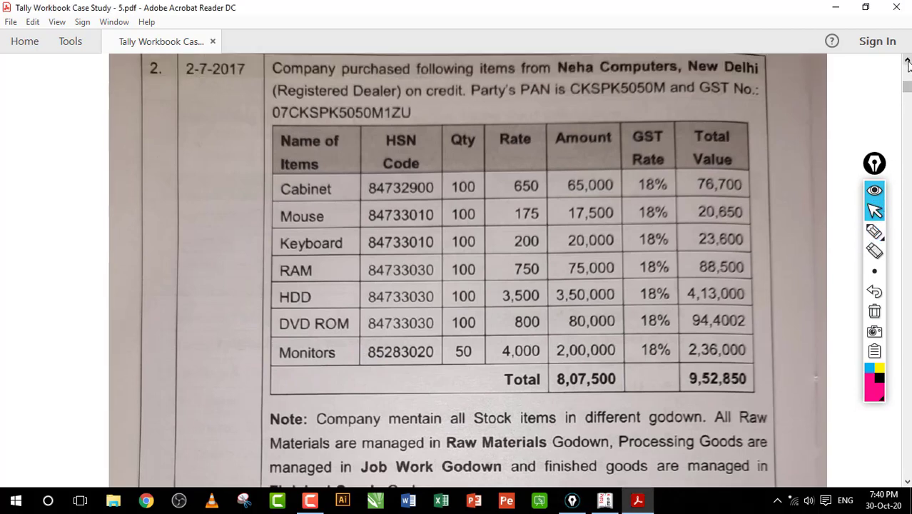
left_click(874, 231)
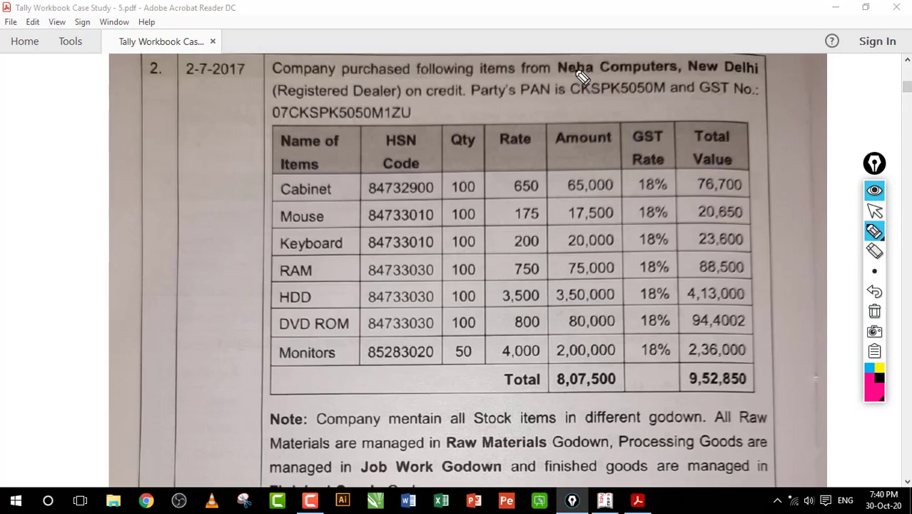
mouse_move(559, 74)
left_mouse_down()
mouse_move(656, 74)
mouse_move(801, 100)
mouse_move(835, 84)
left_mouse_up()
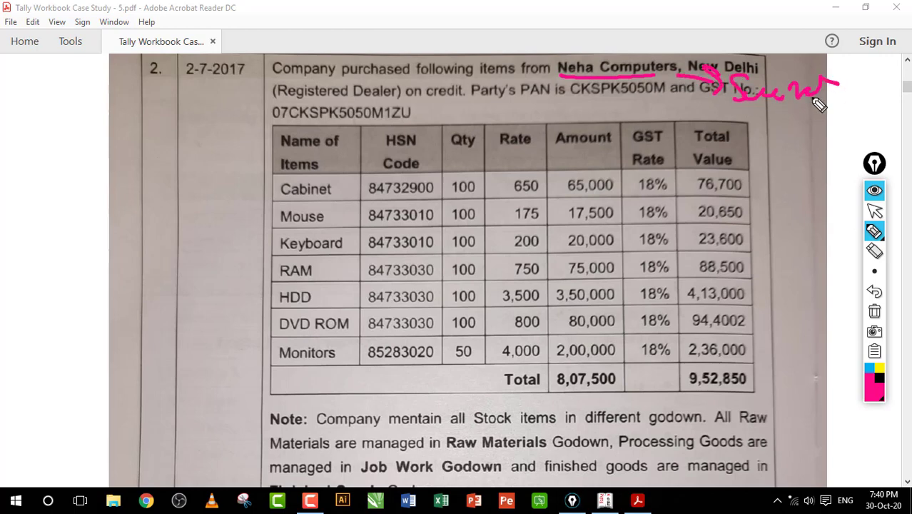
left_click_drag(747, 107, 840, 84)
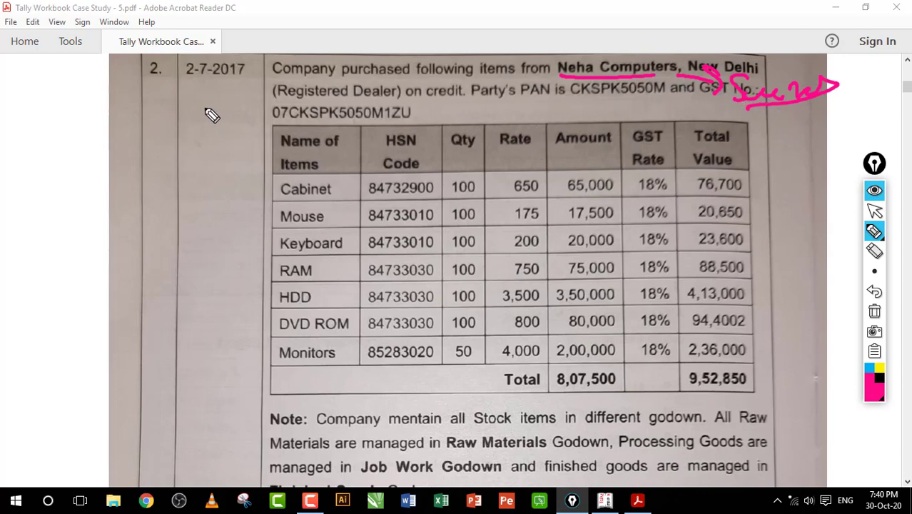
- Write "CGS", "SGS", "IGST" and a purchase note by hand down the side of the items table
left_click_drag(209, 103, 211, 128)
left_click_drag(250, 96, 243, 115)
left_click_drag(282, 92, 272, 128)
left_click(219, 151)
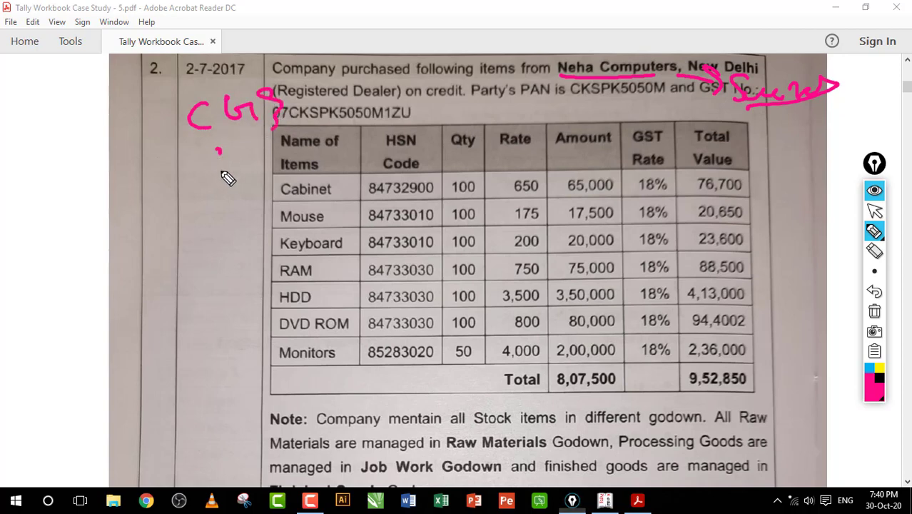
mouse_move(227, 151)
left_mouse_down()
mouse_move(208, 187)
mouse_move(257, 168)
left_mouse_up()
left_click_drag(285, 137, 280, 169)
left_click_drag(218, 207, 243, 204)
left_click_drag(232, 203, 222, 246)
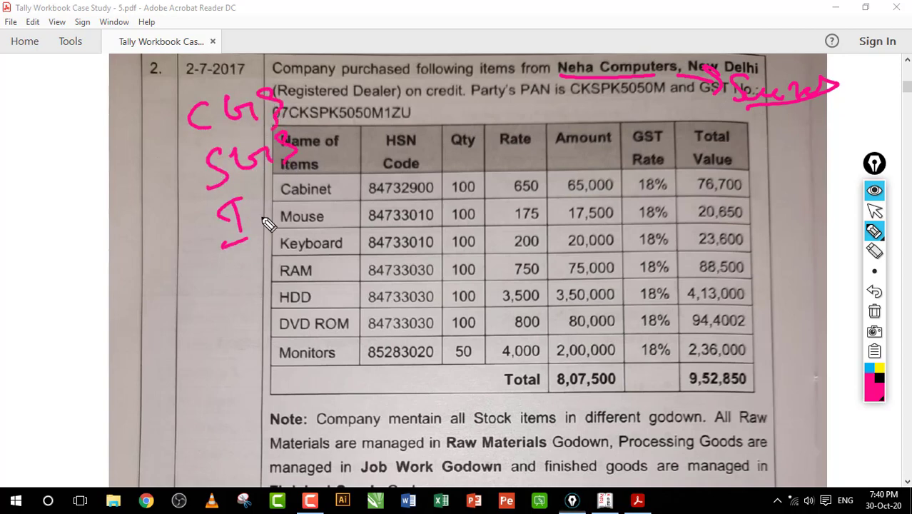
left_click_drag(265, 197, 300, 205)
left_click_drag(327, 170, 344, 160)
left_click_drag(334, 164, 336, 187)
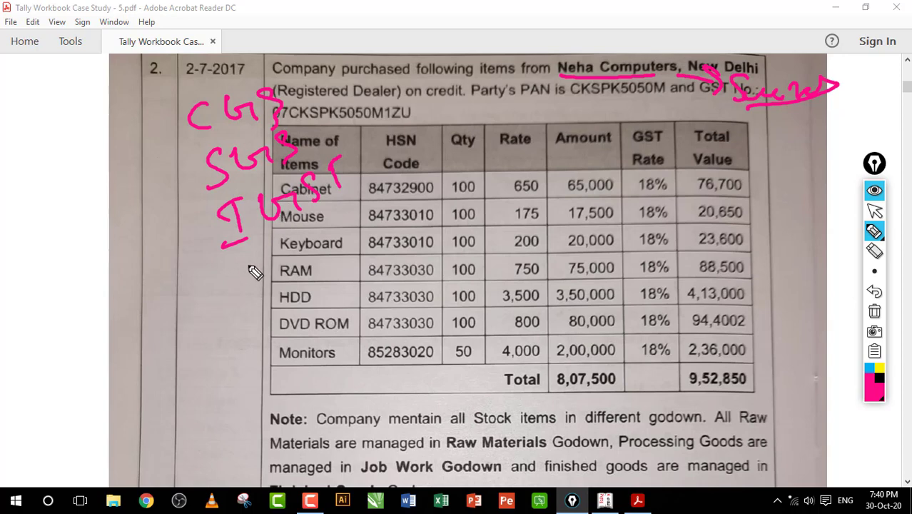
mouse_move(250, 268)
left_mouse_down()
mouse_move(260, 258)
mouse_move(316, 261)
mouse_move(363, 241)
mouse_move(370, 227)
left_mouse_up()
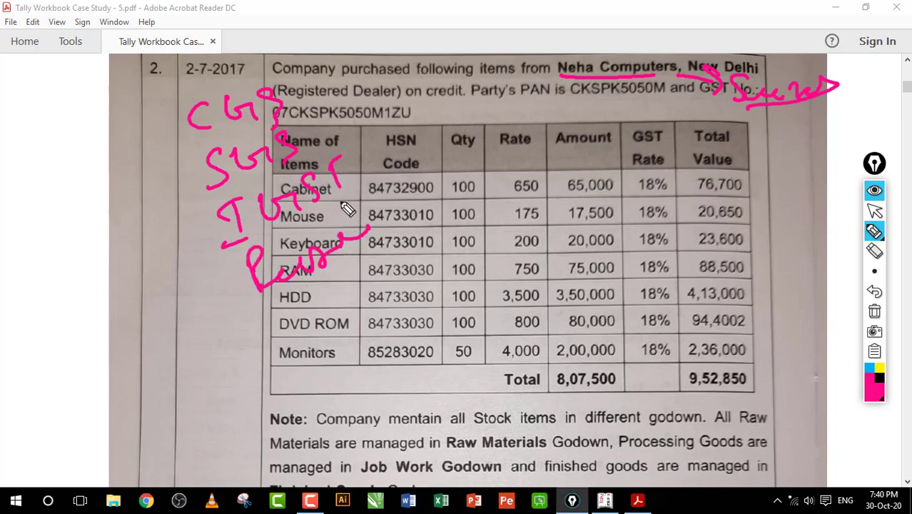
- Bracket the handwritten GST names and purchase note, add linked handwritten labels over the table header, and clear all annotations
left_click_drag(342, 77, 396, 195)
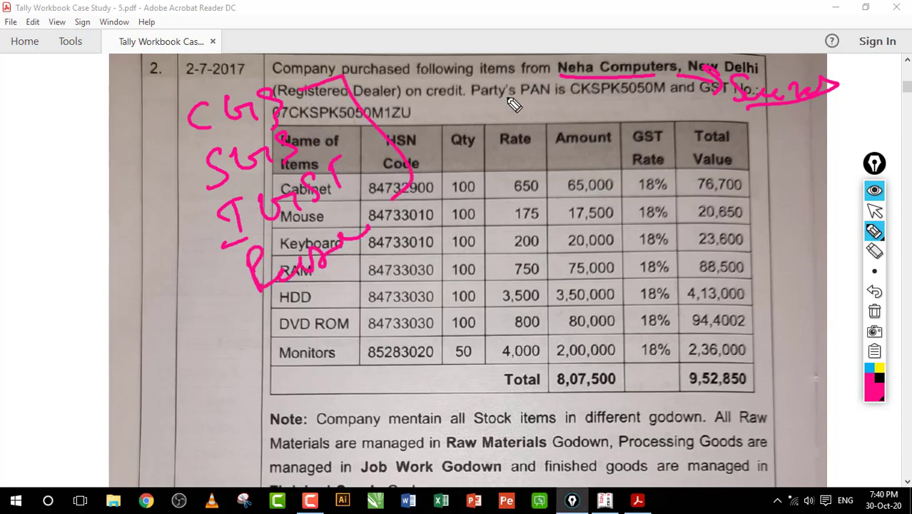
left_click_drag(633, 107, 714, 93)
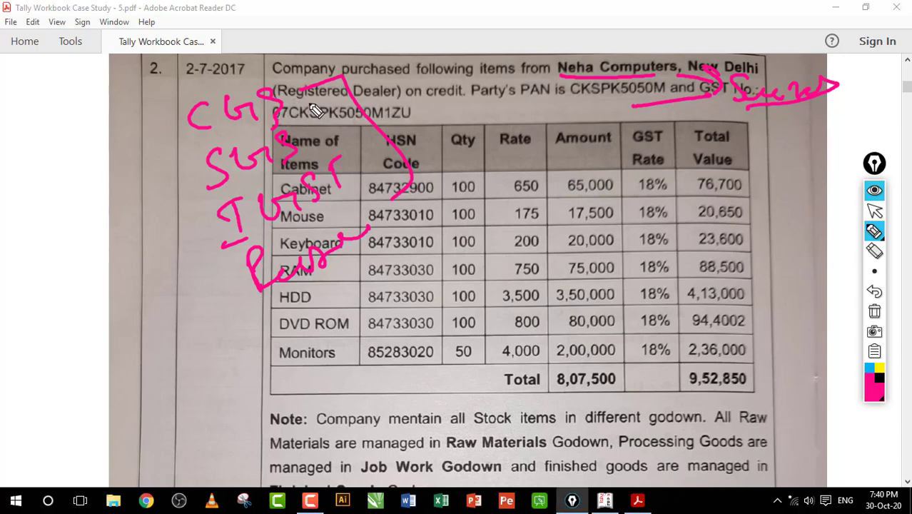
left_click_drag(350, 80, 366, 151)
mouse_move(396, 118)
left_mouse_down()
mouse_move(402, 80)
mouse_move(437, 97)
mouse_move(489, 84)
mouse_move(407, 118)
left_mouse_up()
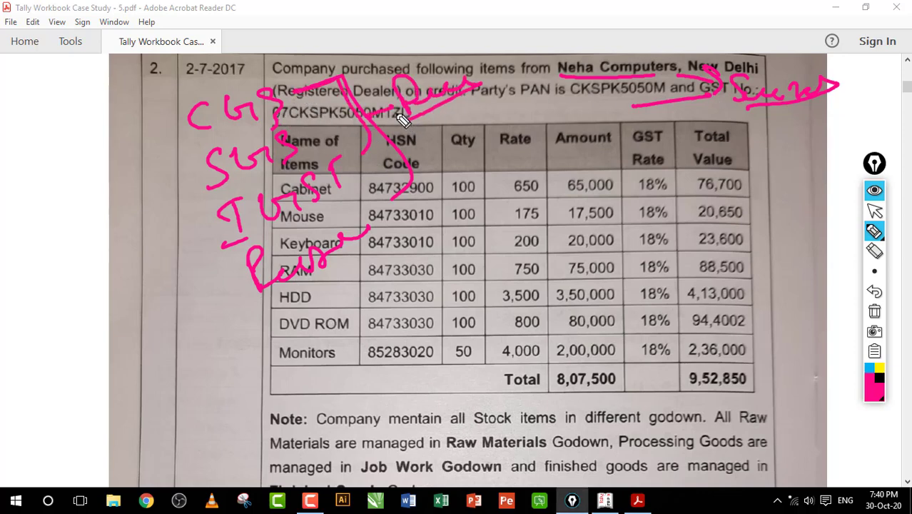
mouse_move(375, 212)
left_mouse_down()
mouse_move(428, 187)
mouse_move(472, 196)
mouse_move(527, 152)
mouse_move(551, 178)
mouse_move(527, 191)
left_mouse_up()
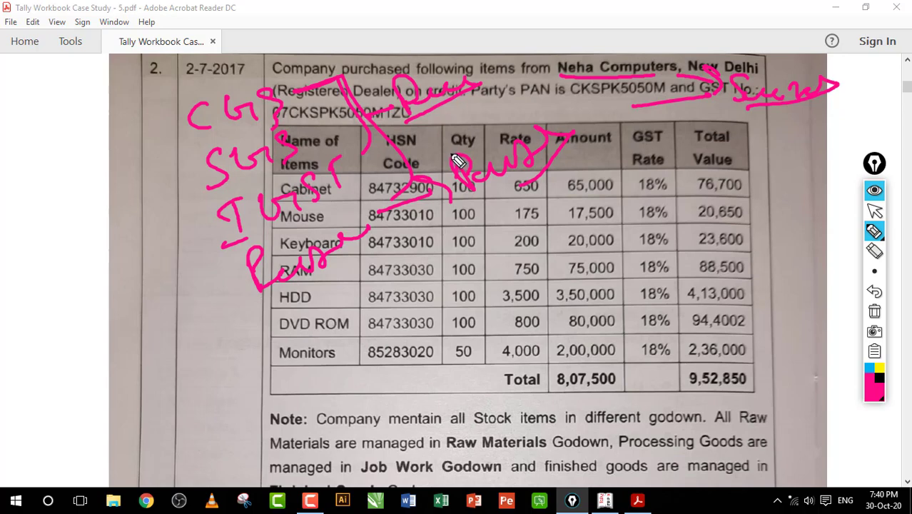
left_click(873, 312)
- Handwrite a circled, underlined "Unit" note and an underlined "Nos" over the table header, and clear the markings
mouse_move(247, 145)
left_mouse_down()
mouse_move(336, 128)
mouse_move(251, 173)
left_mouse_up()
mouse_move(343, 119)
left_mouse_down()
mouse_move(386, 103)
mouse_move(266, 179)
left_mouse_up()
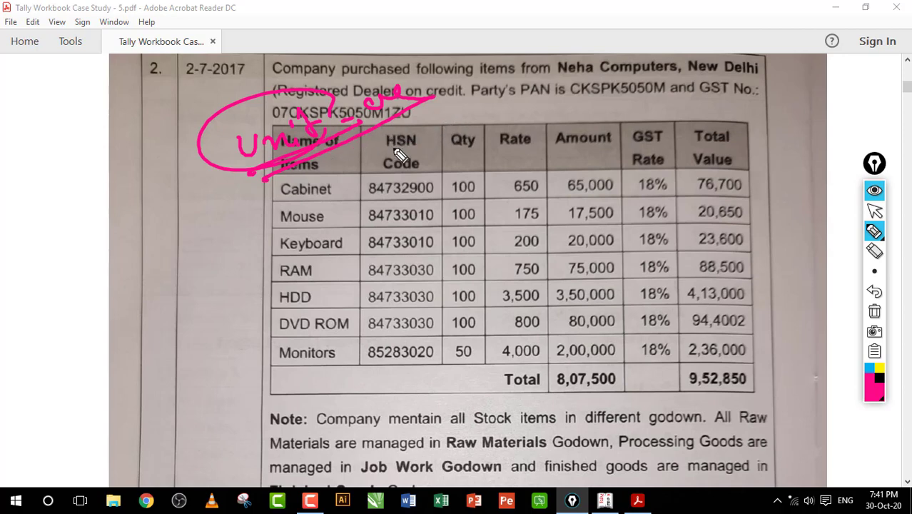
mouse_move(399, 155)
left_mouse_down()
mouse_move(403, 130)
mouse_move(469, 117)
mouse_move(470, 152)
mouse_move(460, 153)
left_mouse_up()
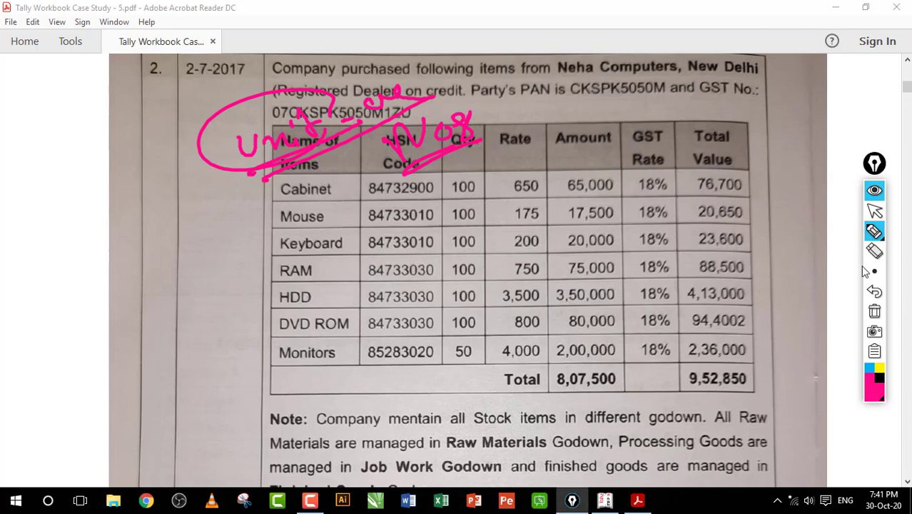
left_click(875, 312)
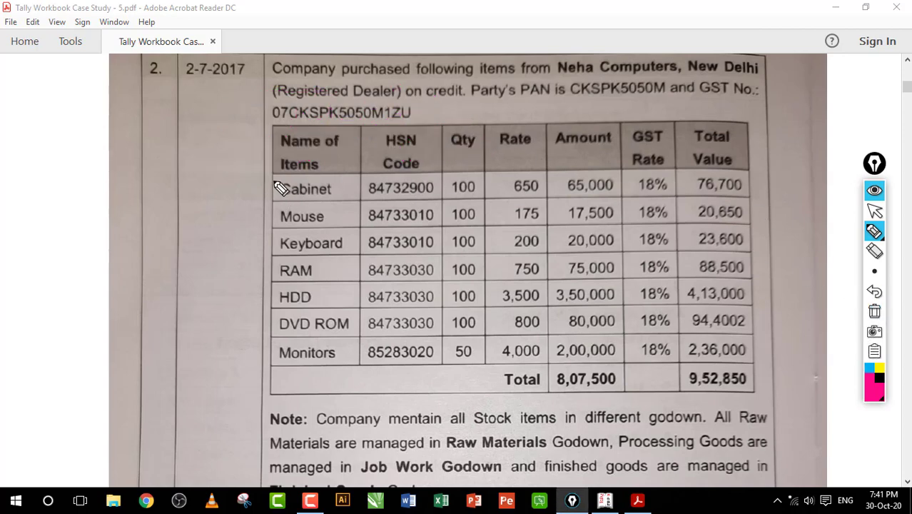
- Bracket the item rows from Cabinet to Monitors and draw an arrow from the bracket to a handwritten note beside them
left_click_drag(275, 183, 261, 367)
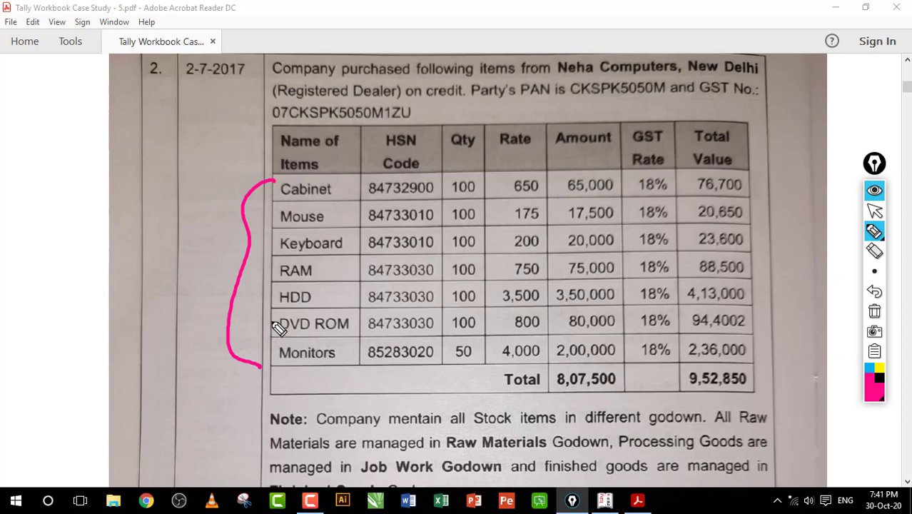
left_click_drag(219, 300, 190, 314)
left_click_drag(188, 293, 197, 319)
mouse_move(89, 320)
left_mouse_down()
mouse_move(98, 342)
mouse_move(164, 297)
left_mouse_up()
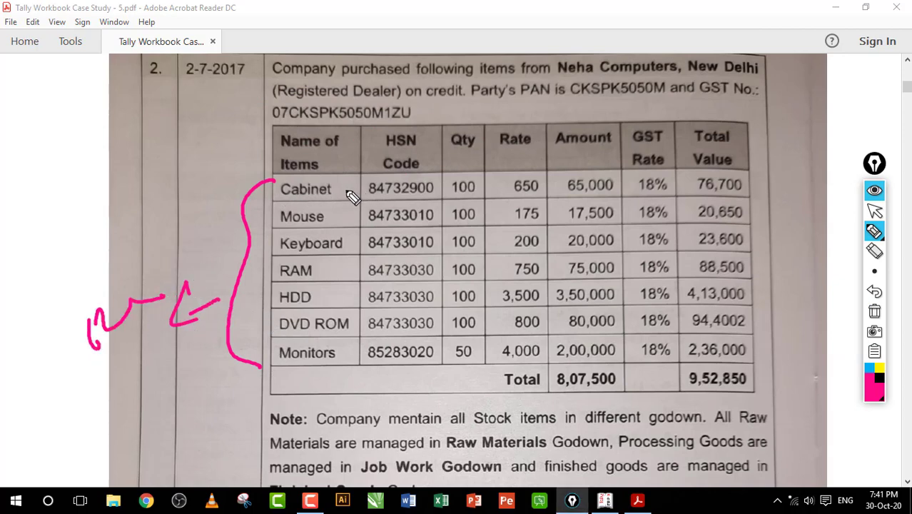
- Handwrite a circled note over HSN Code and another across the Amount column, tick each note, and clear all annotations
mouse_move(378, 124)
left_mouse_down()
mouse_move(380, 142)
mouse_move(389, 115)
left_mouse_up()
mouse_move(387, 132)
left_mouse_down()
mouse_move(423, 117)
mouse_move(433, 124)
left_mouse_up()
mouse_move(341, 118)
left_mouse_down()
mouse_move(432, 132)
mouse_move(377, 157)
left_mouse_up()
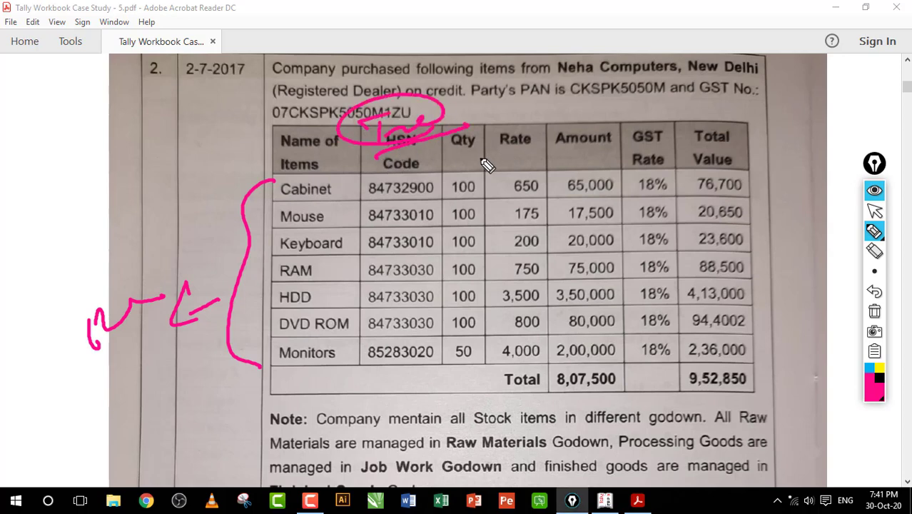
mouse_move(531, 166)
left_mouse_down()
mouse_move(593, 182)
mouse_move(651, 171)
mouse_move(619, 167)
left_mouse_up()
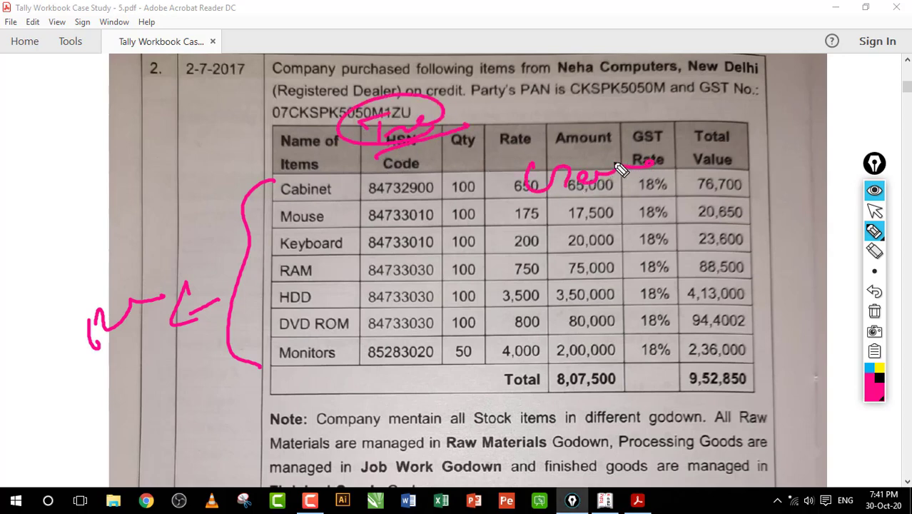
left_click_drag(140, 259, 260, 226)
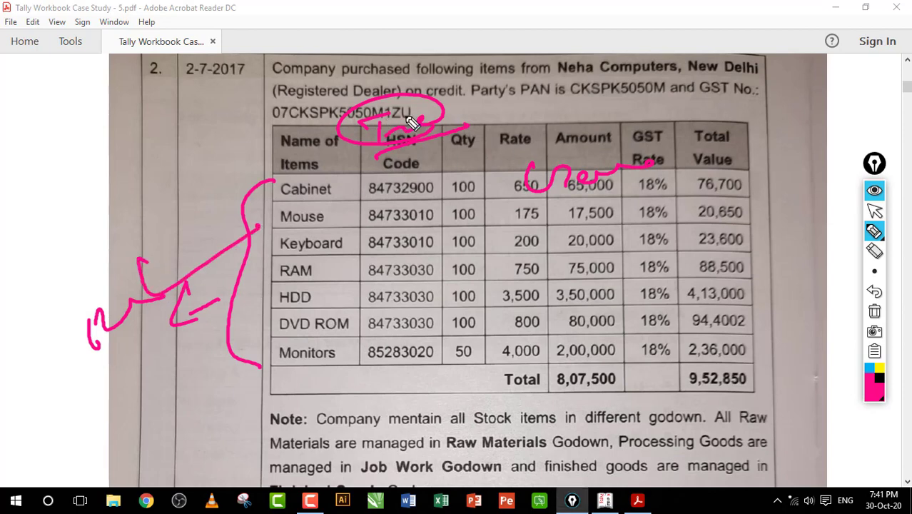
left_click_drag(384, 165, 496, 113)
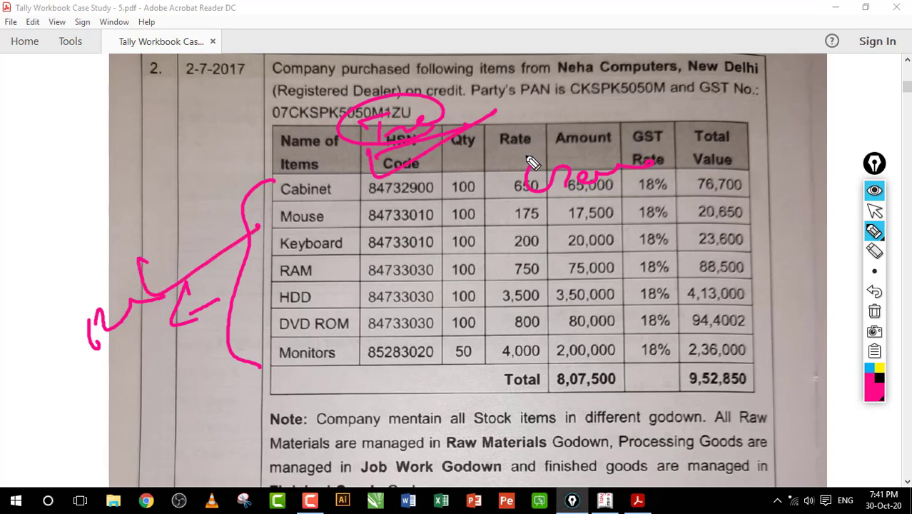
mouse_move(555, 202)
left_mouse_down()
mouse_move(546, 212)
mouse_move(687, 189)
left_mouse_up()
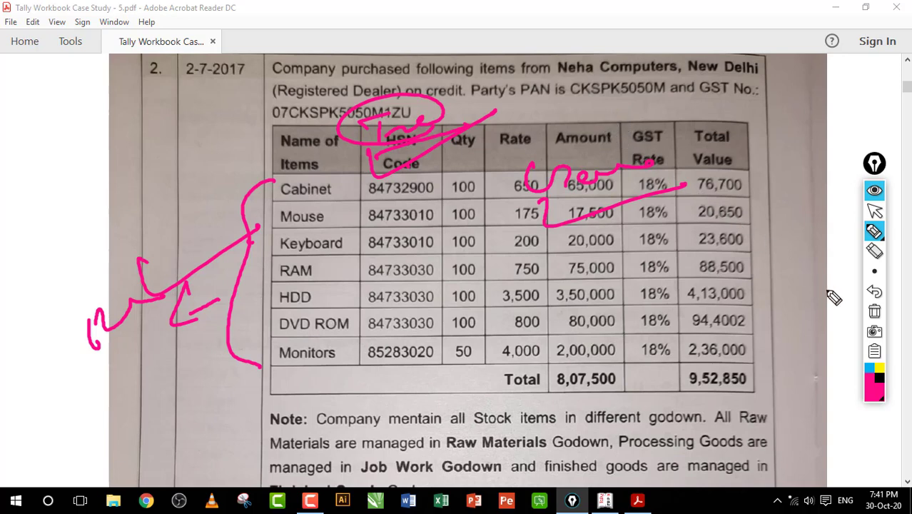
left_click(874, 314)
- Bracket the Cabinet to Monitors rows again and point an arrow to an underlined handwritten note in the margin
left_click(874, 211)
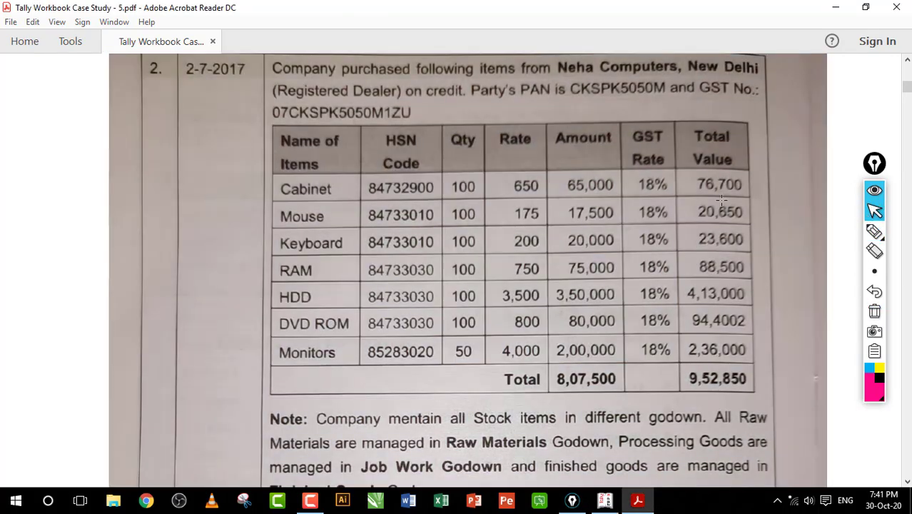
scroll(722, 200, "down", 2)
scroll(722, 200, "down", 2)
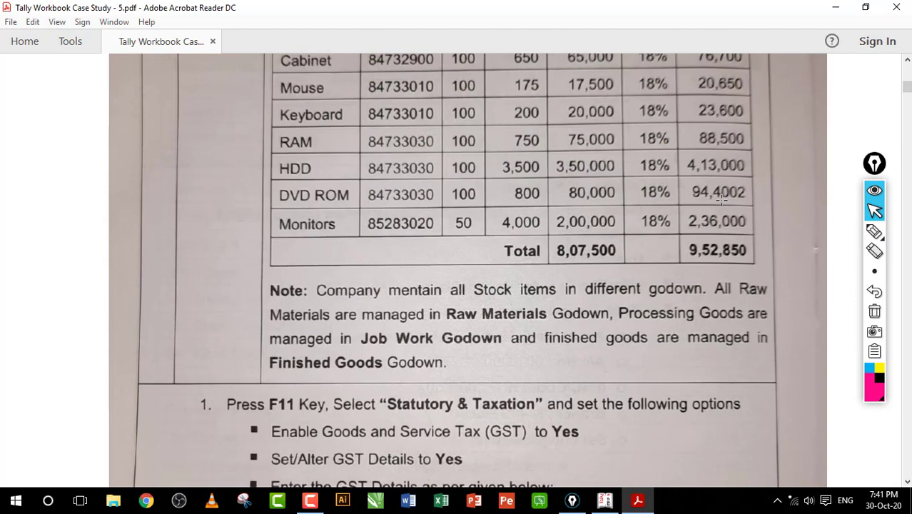
scroll(723, 200, "down", 2)
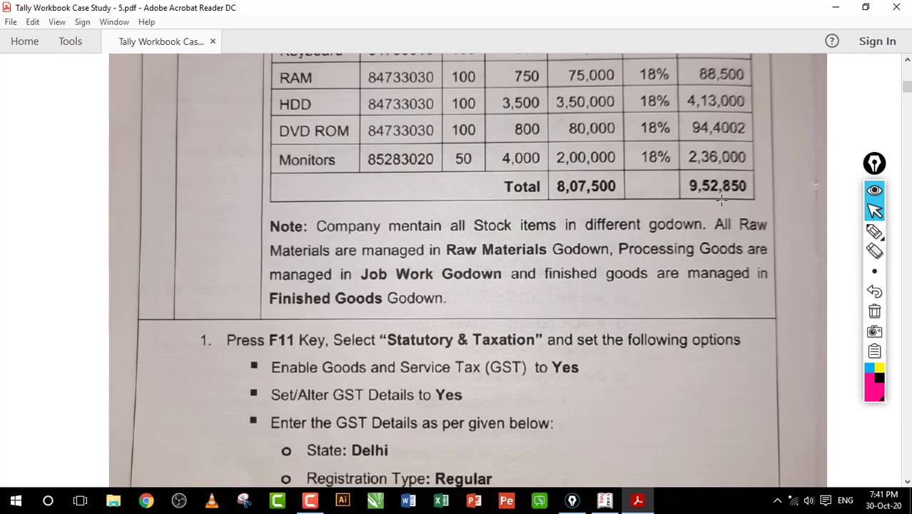
scroll(723, 200, "up", 4)
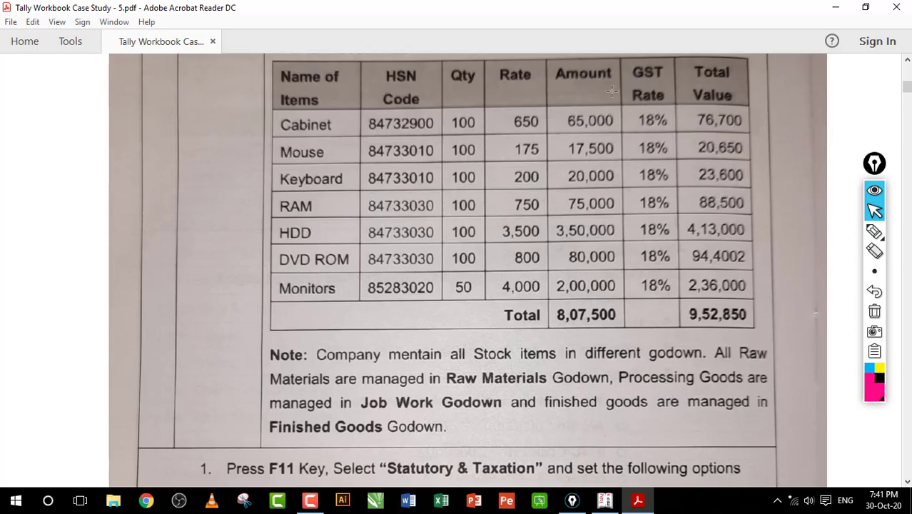
left_click(875, 231)
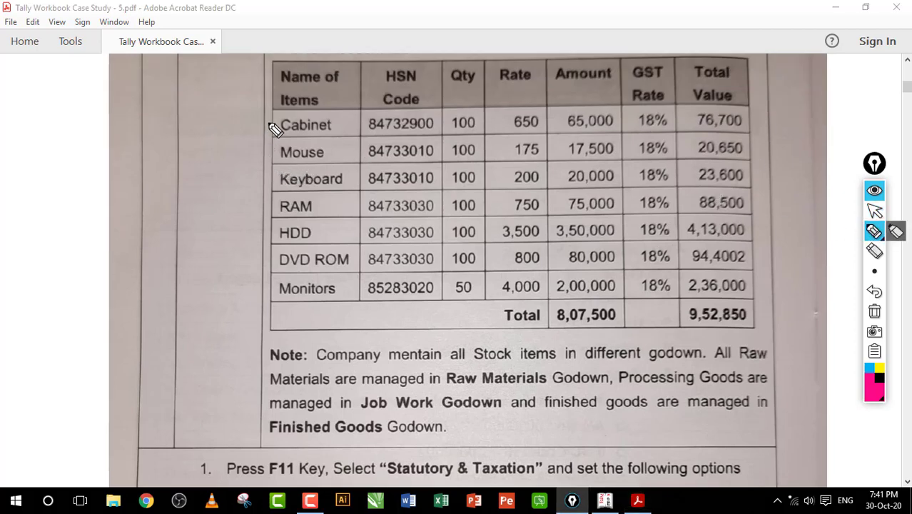
mouse_move(268, 124)
left_mouse_down()
mouse_move(238, 200)
mouse_move(248, 291)
mouse_move(266, 288)
left_mouse_up()
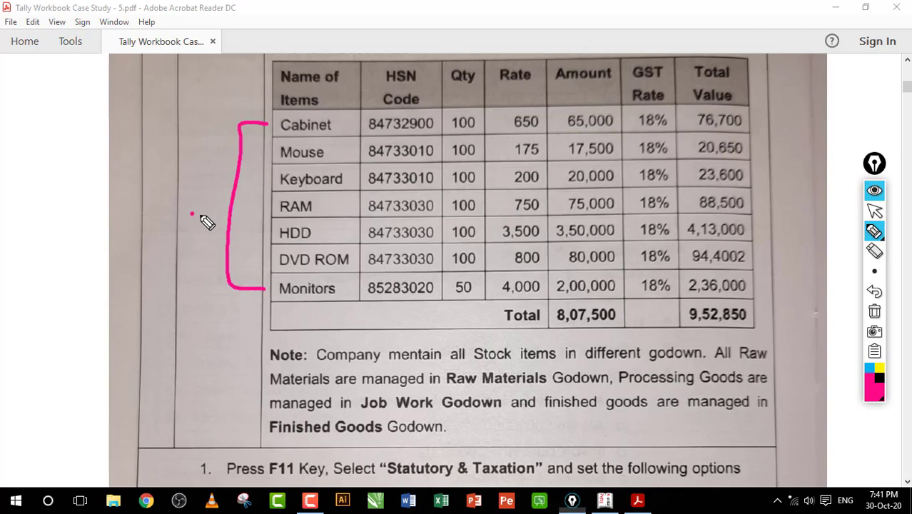
mouse_move(191, 213)
left_mouse_down()
mouse_move(223, 212)
mouse_move(193, 232)
left_mouse_up()
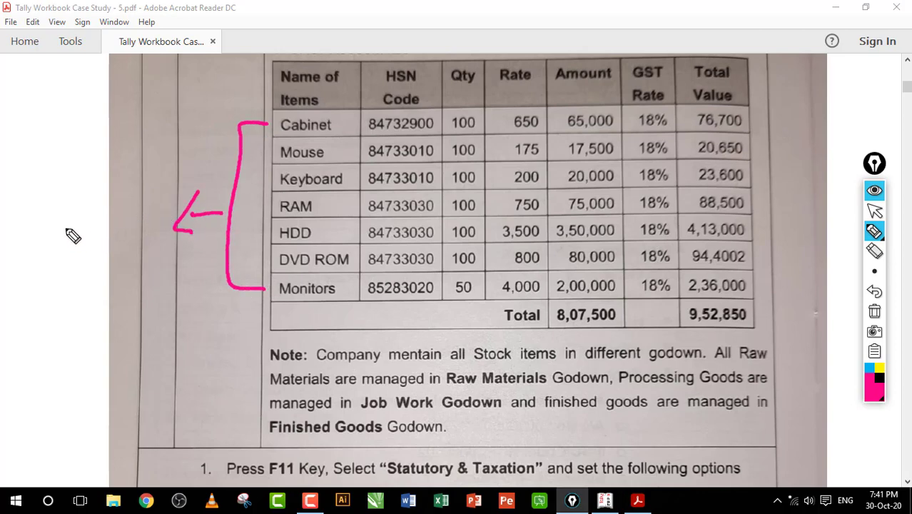
mouse_move(72, 235)
left_mouse_down()
mouse_move(76, 250)
mouse_move(146, 228)
mouse_move(167, 192)
mouse_move(228, 198)
mouse_move(58, 287)
left_mouse_up()
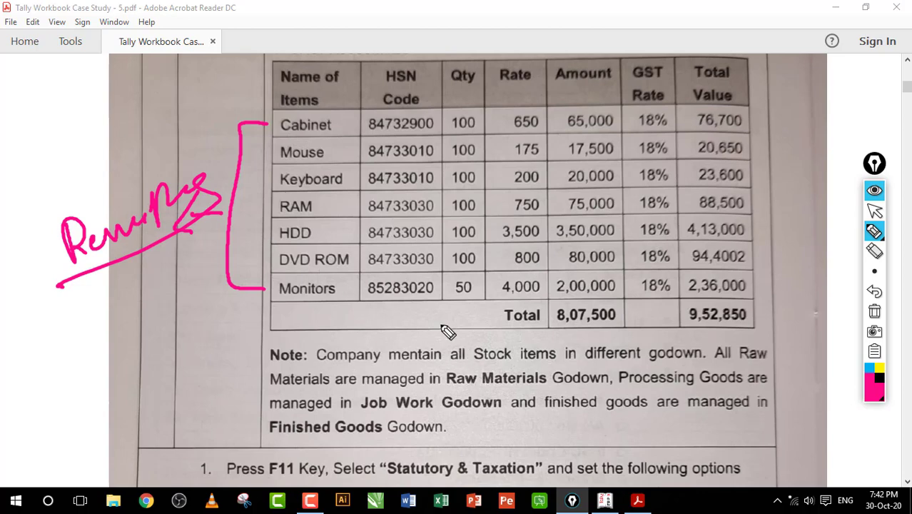
- Underline Stock items and Raw Materials Godown in the note, and close the bracket around the item names beside the HSN codes
mouse_move(466, 363)
left_mouse_down()
mouse_move(530, 366)
mouse_move(578, 389)
left_mouse_up()
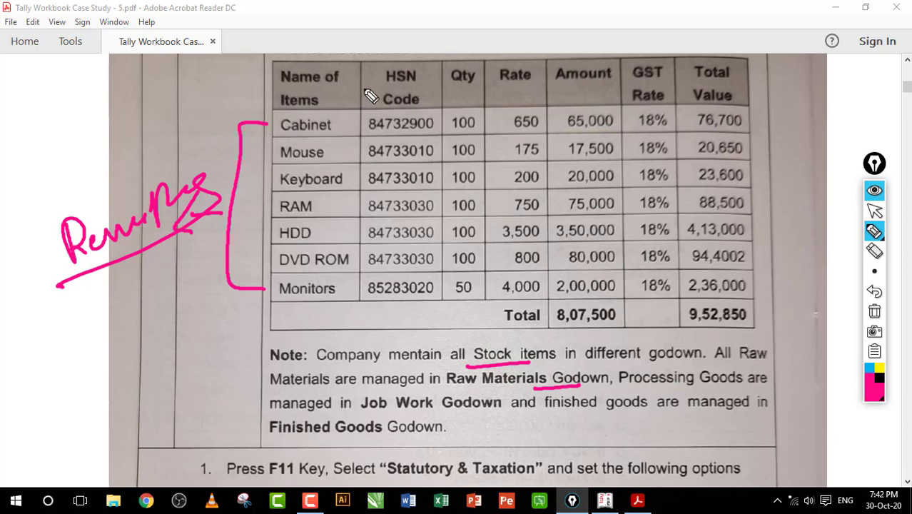
left_click_drag(130, 253, 198, 221)
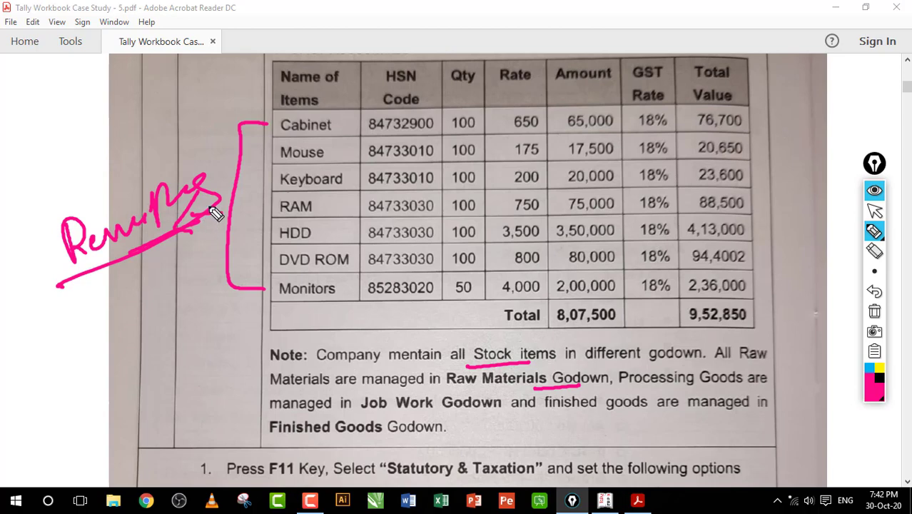
mouse_move(344, 123)
left_mouse_down()
mouse_move(372, 123)
mouse_move(367, 297)
mouse_move(348, 297)
left_mouse_up()
left_click_drag(426, 191, 437, 232)
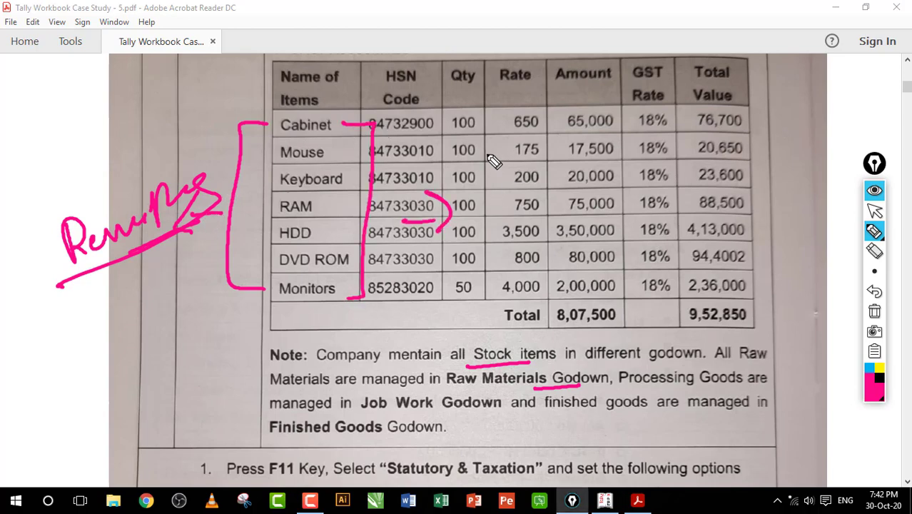
- Handwrite three labels across the Rate and Amount columns, circle them, and draw an arrow to a circled note over Total Value
left_click_drag(487, 169, 582, 167)
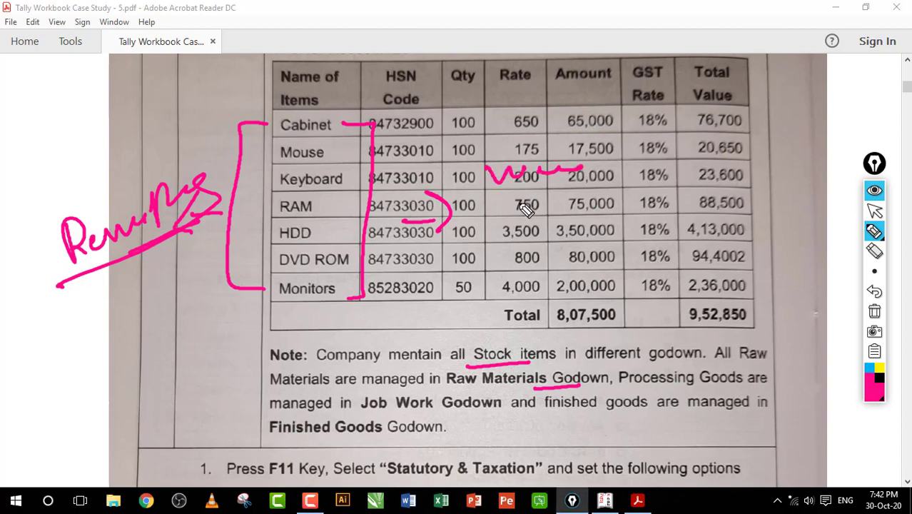
left_click_drag(520, 202, 508, 223)
left_click_drag(543, 212, 576, 204)
left_click_drag(491, 232, 568, 223)
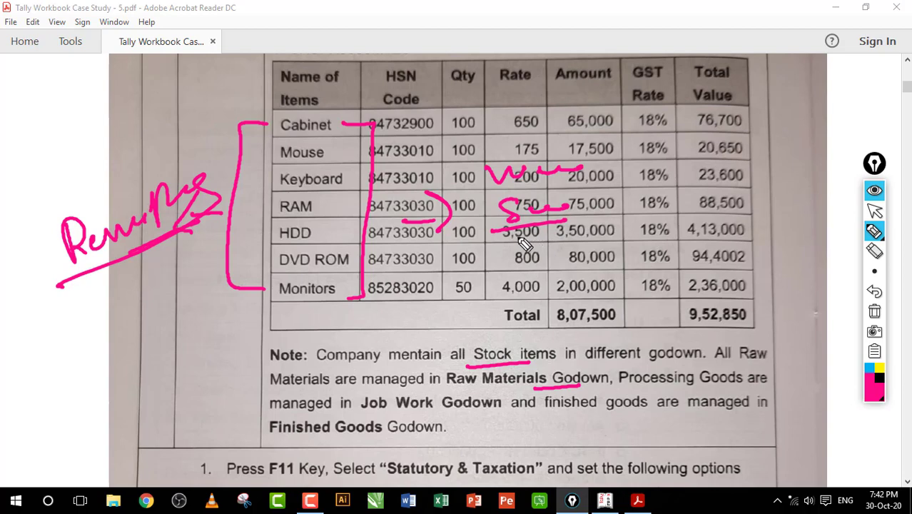
mouse_move(510, 242)
left_mouse_down()
mouse_move(524, 257)
mouse_move(596, 246)
left_mouse_up()
mouse_move(515, 272)
left_mouse_down()
mouse_move(571, 266)
mouse_move(637, 207)
mouse_move(494, 250)
left_mouse_up()
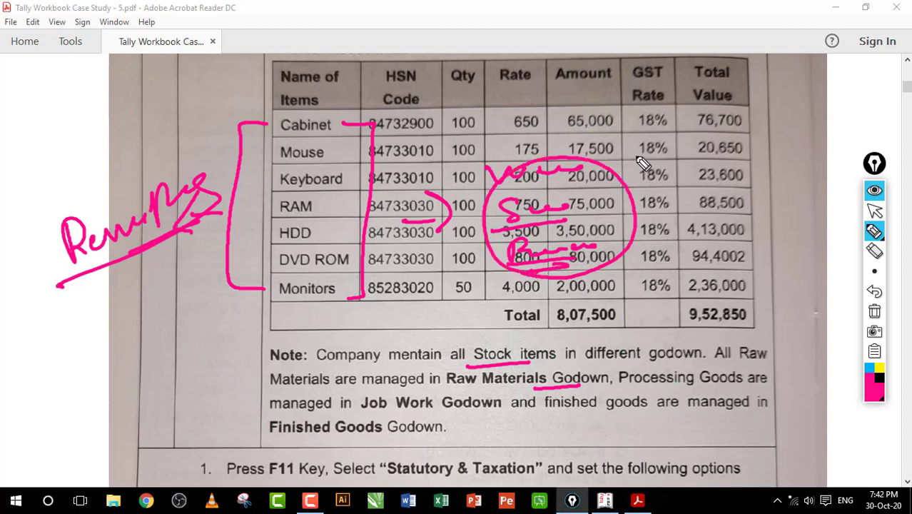
mouse_move(623, 175)
left_mouse_down()
mouse_move(682, 140)
mouse_move(685, 163)
mouse_move(718, 139)
mouse_move(763, 132)
mouse_move(676, 173)
left_mouse_up()
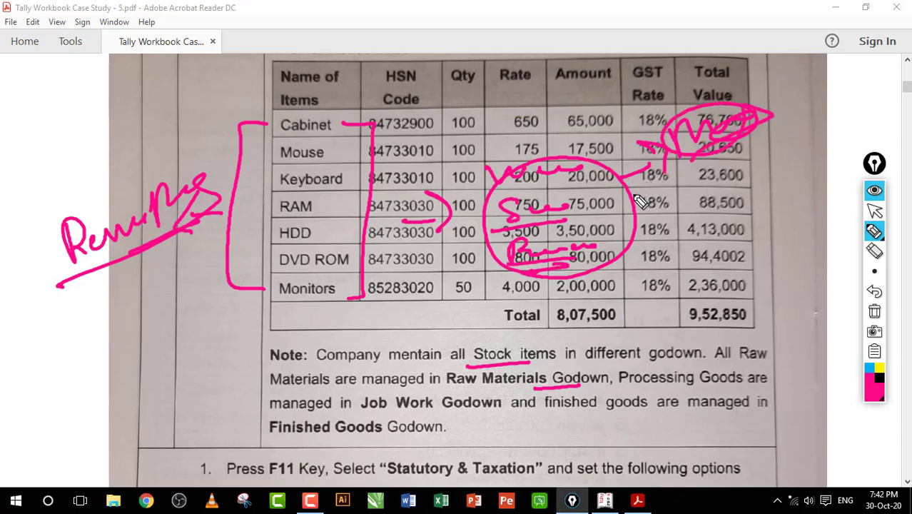
- Underline Job Work Godown, link the braced item rows to a circled note and a handwritten finished goods label, and clear all annotations
left_click_drag(414, 412, 456, 412)
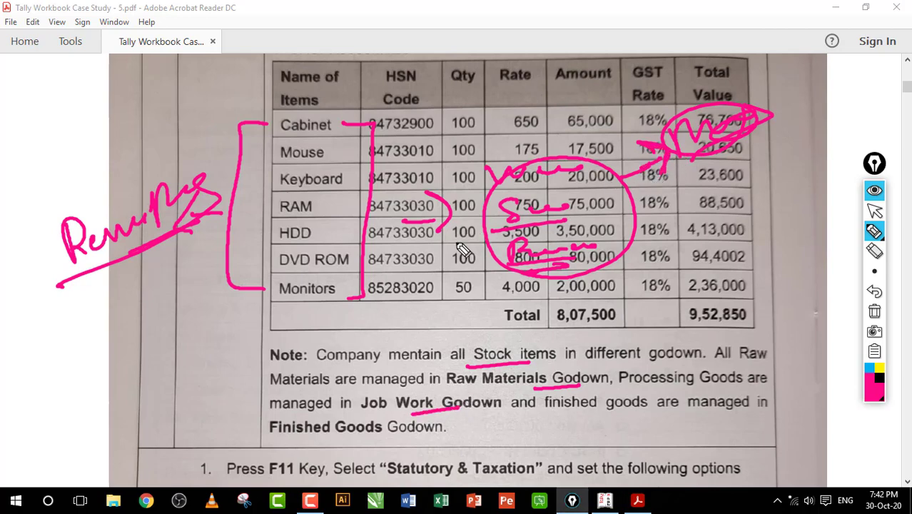
mouse_move(271, 120)
left_mouse_down()
mouse_move(241, 143)
mouse_move(262, 313)
left_mouse_up()
mouse_move(167, 352)
left_mouse_down()
mouse_move(171, 387)
mouse_move(217, 350)
mouse_move(117, 387)
mouse_move(198, 387)
mouse_move(284, 335)
mouse_move(304, 344)
mouse_move(402, 332)
mouse_move(404, 318)
mouse_move(489, 321)
left_mouse_up()
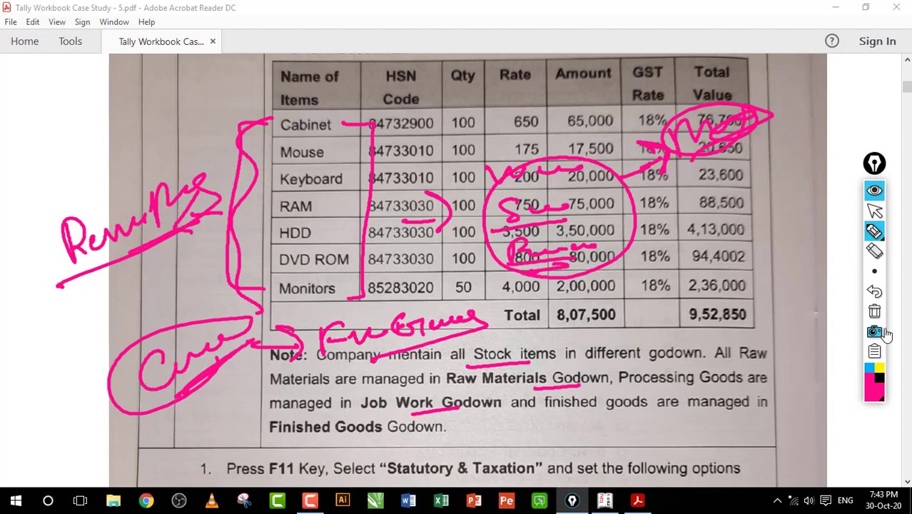
left_click(875, 311)
- Underline Raw Materials, Job Work Godown and Finished Goods Godown in the note, and clear the underlines
left_click_drag(469, 388, 546, 385)
left_click_drag(469, 413, 501, 407)
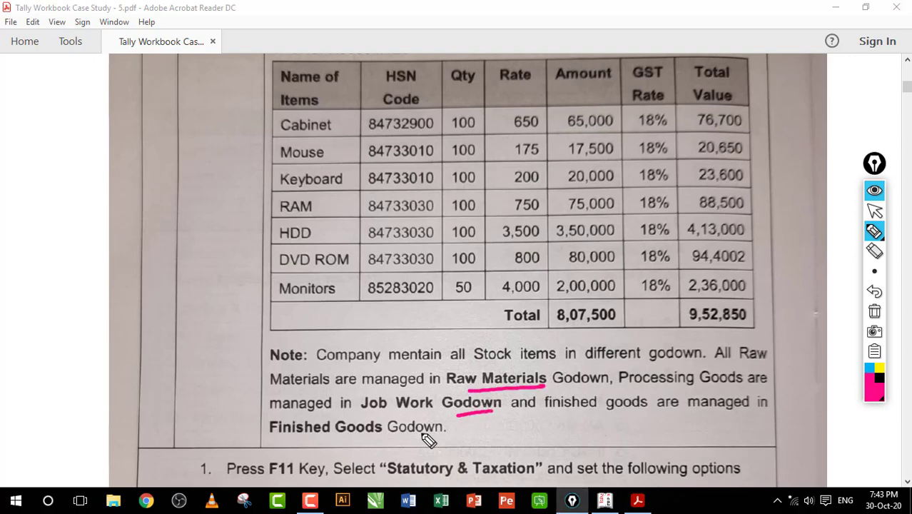
left_click_drag(420, 433, 463, 427)
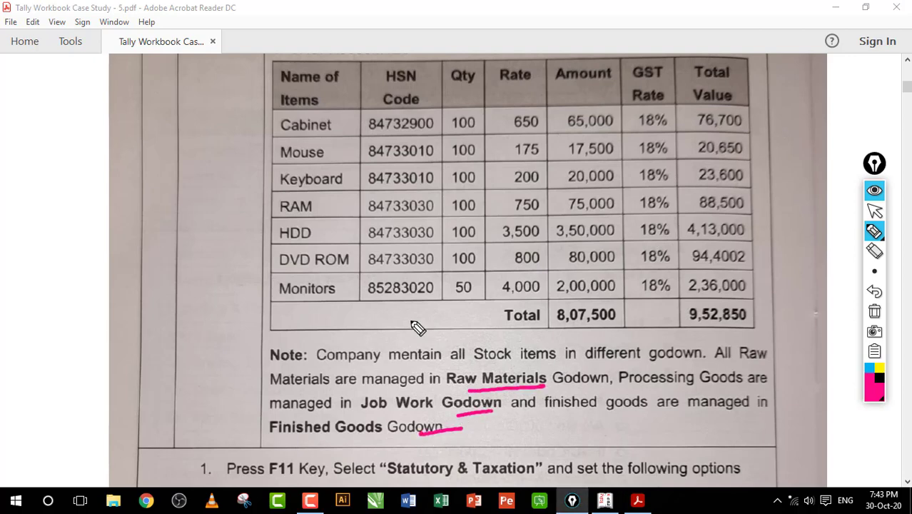
left_click(875, 313)
- Go to the Statutory & Taxation setup and ledger creation instructions below the transaction table
left_click(875, 211)
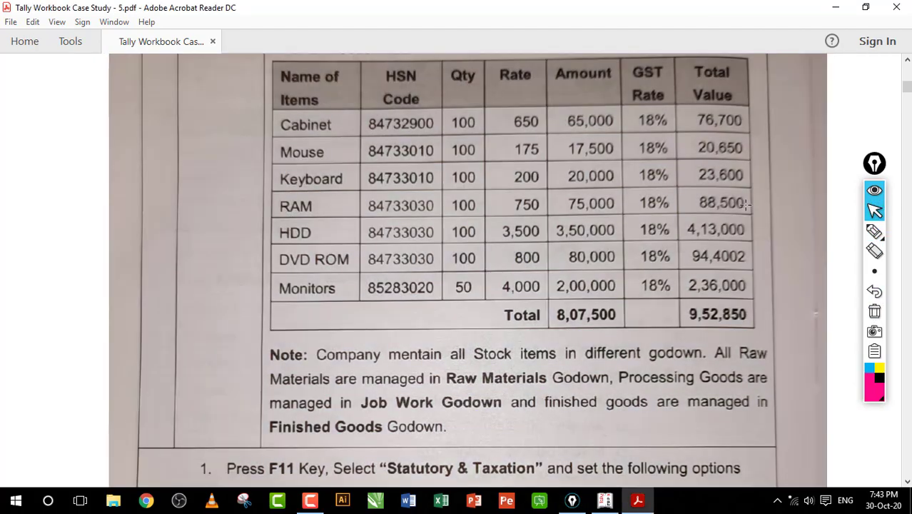
scroll(746, 205, "down", 10)
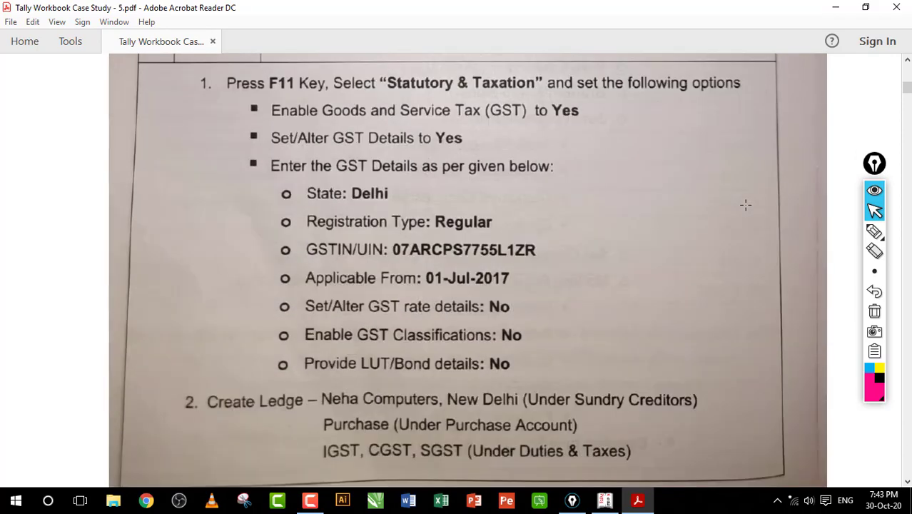
- Underline the F11 "Statutory & Taxation" instruction and tick the listed GST details from State down to Set/Alter GST rate details
left_click(875, 230)
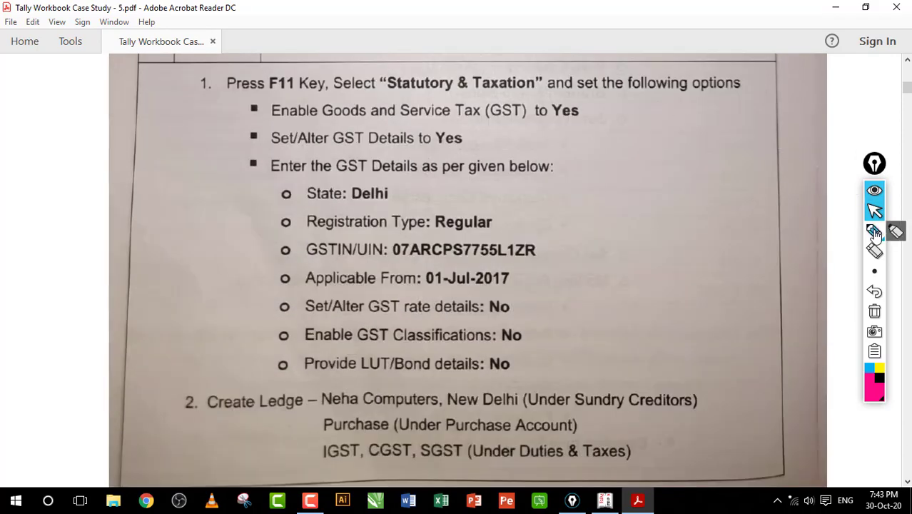
left_click_drag(213, 104, 277, 93)
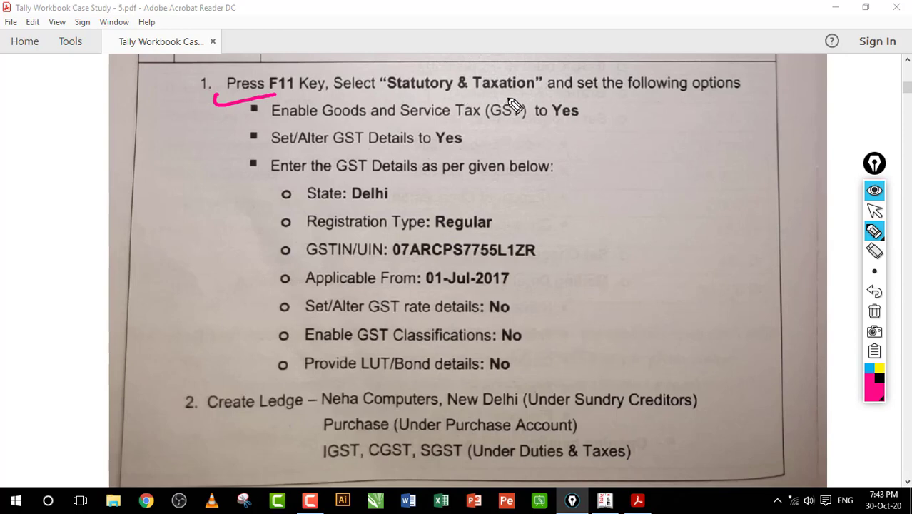
left_click_drag(482, 104, 568, 91)
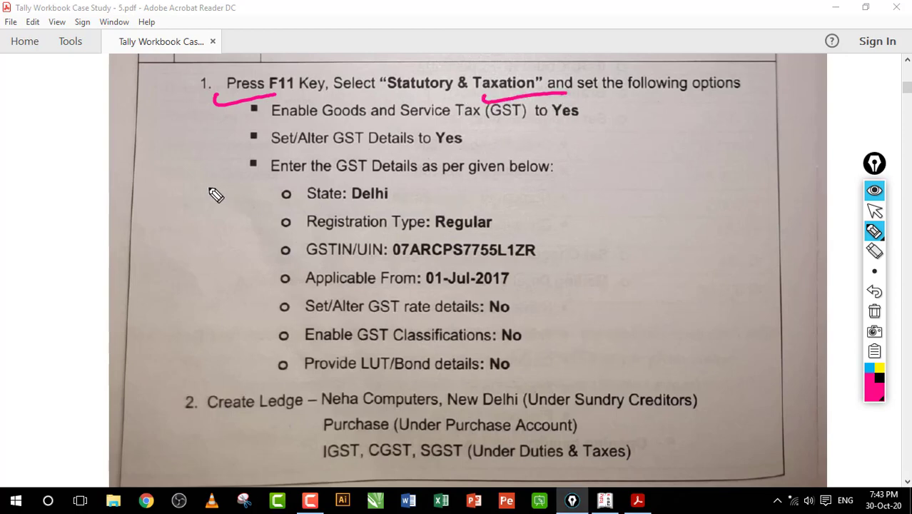
left_click_drag(208, 187, 283, 176)
left_click_drag(212, 264, 278, 245)
left_click_drag(241, 331, 353, 304)
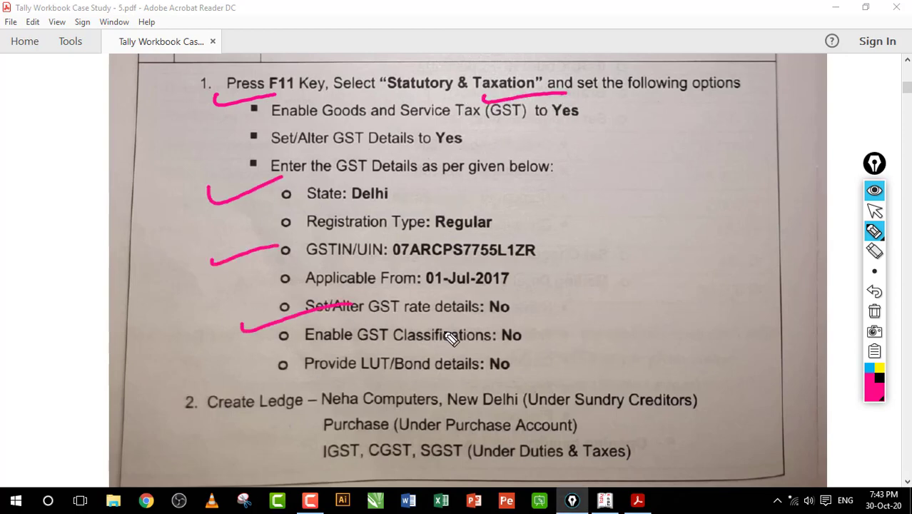
- Underline the Neha Computers, Purchase and IGST/CGST/SGST ledgers with their parent groups in instruction 2, and clear all annotations
left_click(874, 229)
left_click_drag(338, 413, 427, 404)
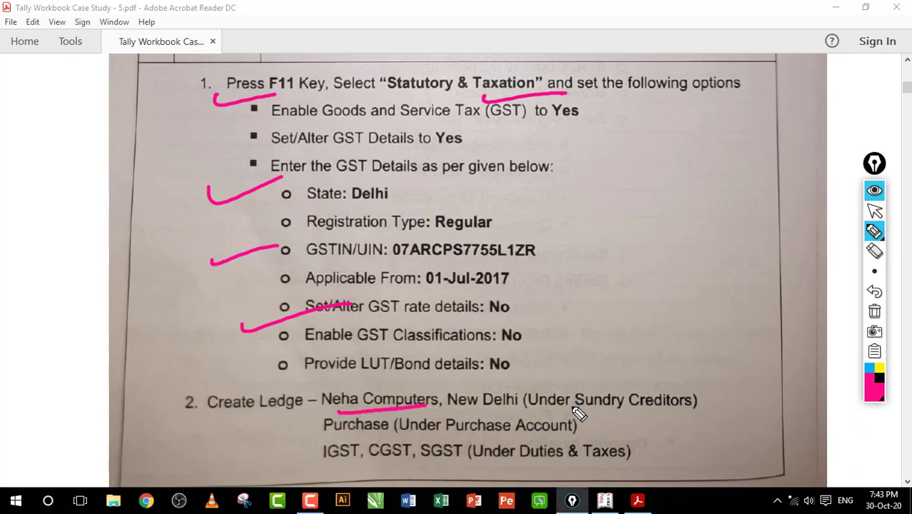
left_click_drag(572, 406, 664, 404)
left_click_drag(352, 444, 391, 441)
left_click_drag(453, 434, 509, 433)
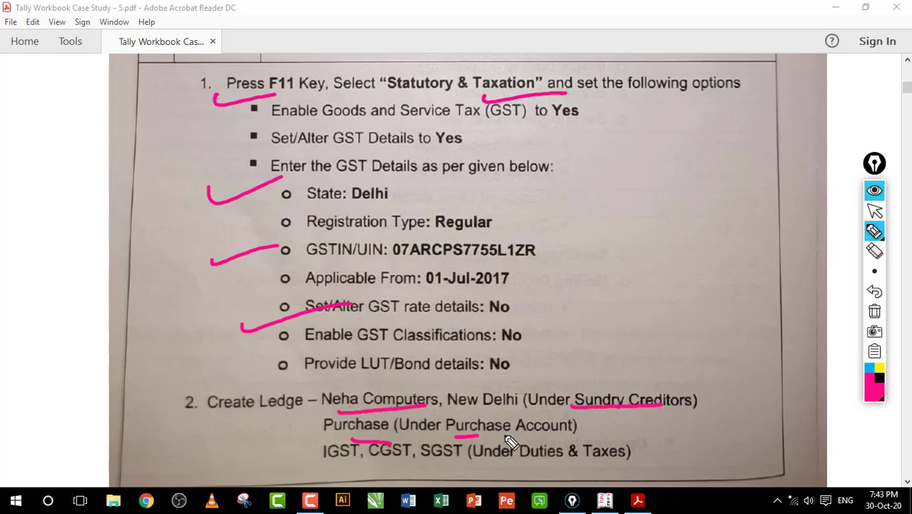
left_click_drag(350, 464, 434, 460)
left_click_drag(516, 461, 526, 460)
left_click_drag(584, 464, 587, 460)
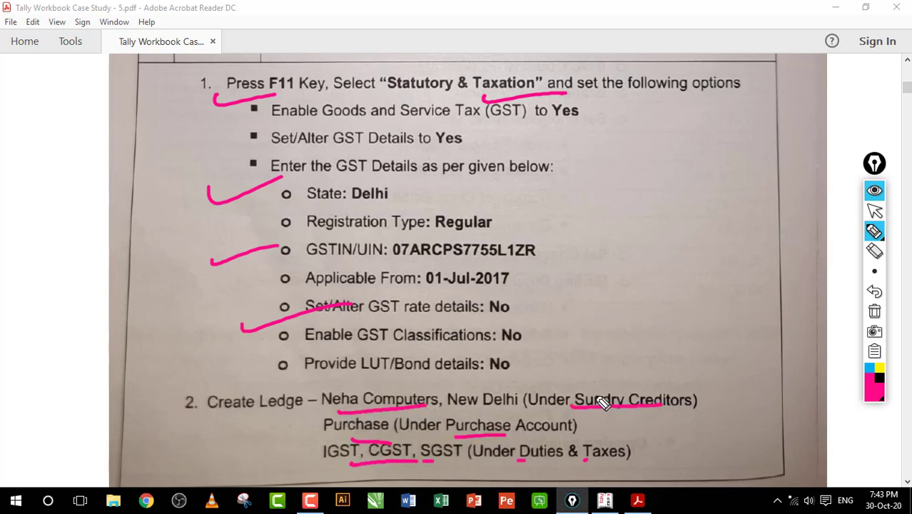
left_click(874, 311)
left_click(875, 210)
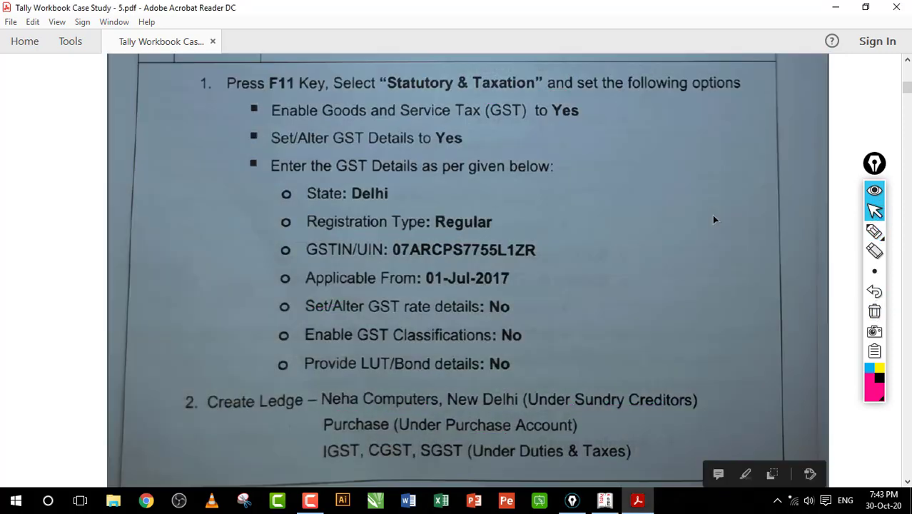
- Look through the creation instructions for the Neha Computers, Purchase, IGST, CGST and SGST ledgers down to the Create Unit section
scroll(712, 216, "down", 10)
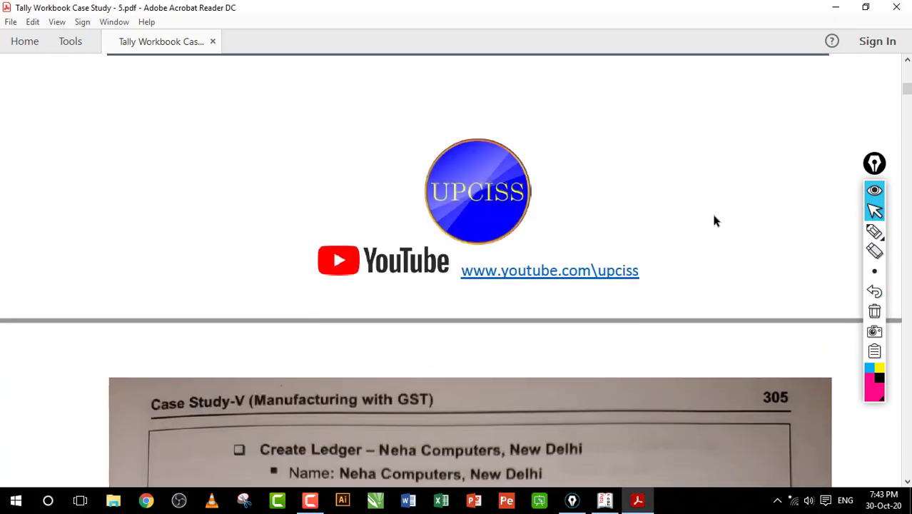
scroll(713, 215, "down", 3)
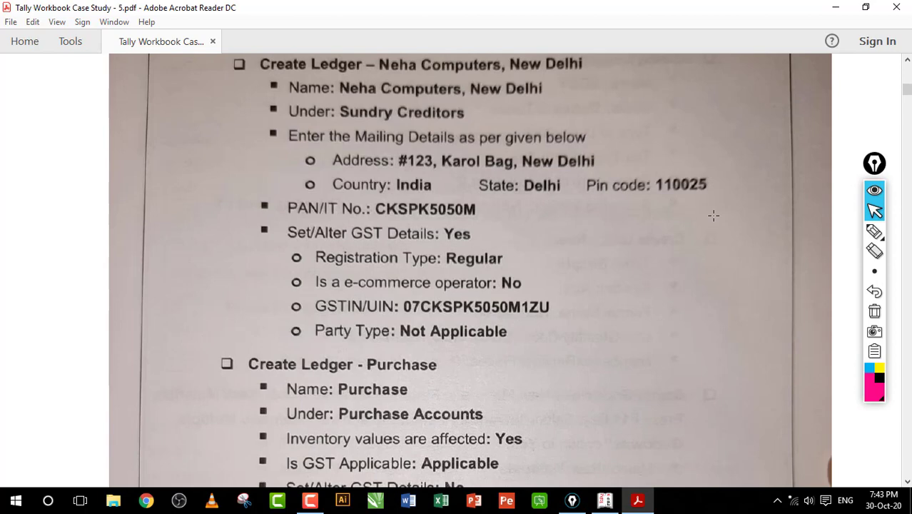
scroll(713, 215, "down", 7)
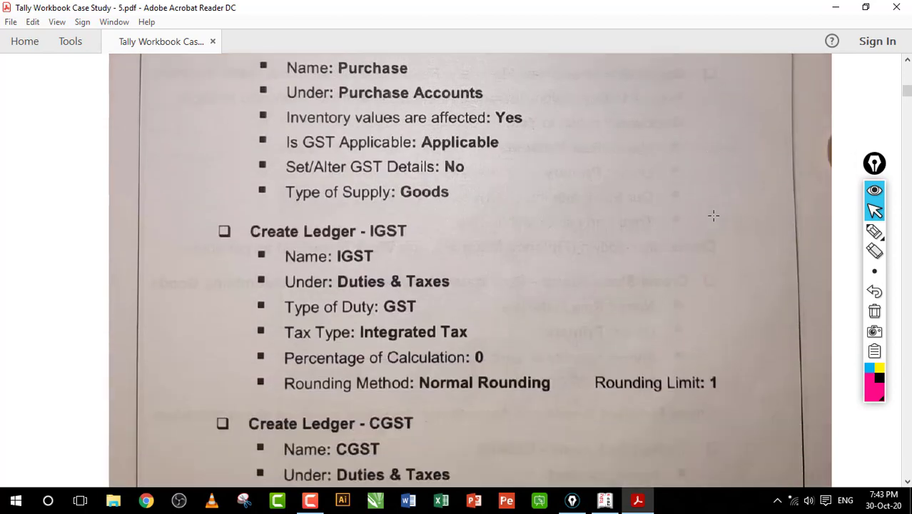
scroll(713, 215, "down", 10)
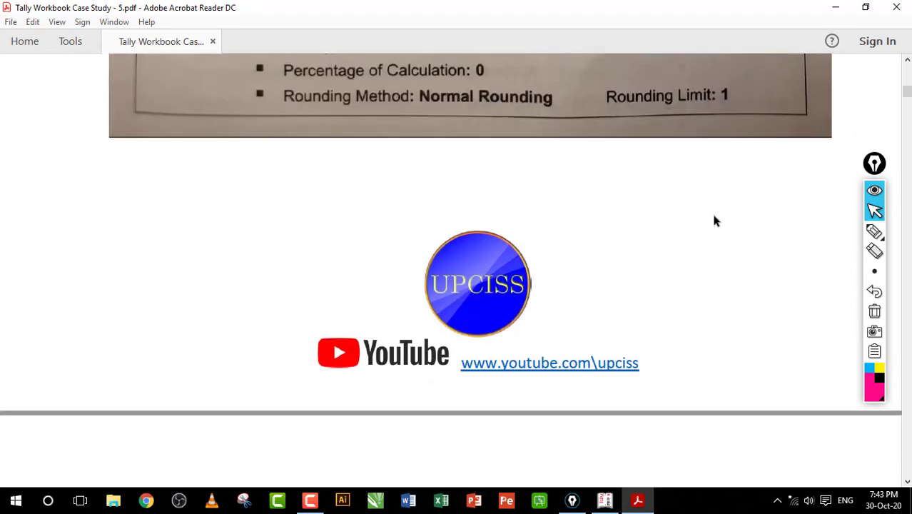
scroll(714, 216, "down", 14)
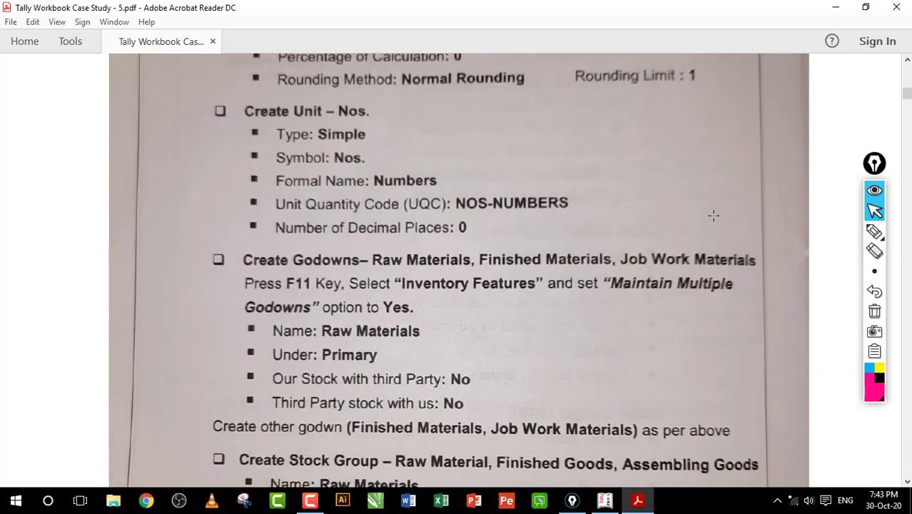
scroll(713, 215, "up", 4)
scroll(713, 215, "down", 1)
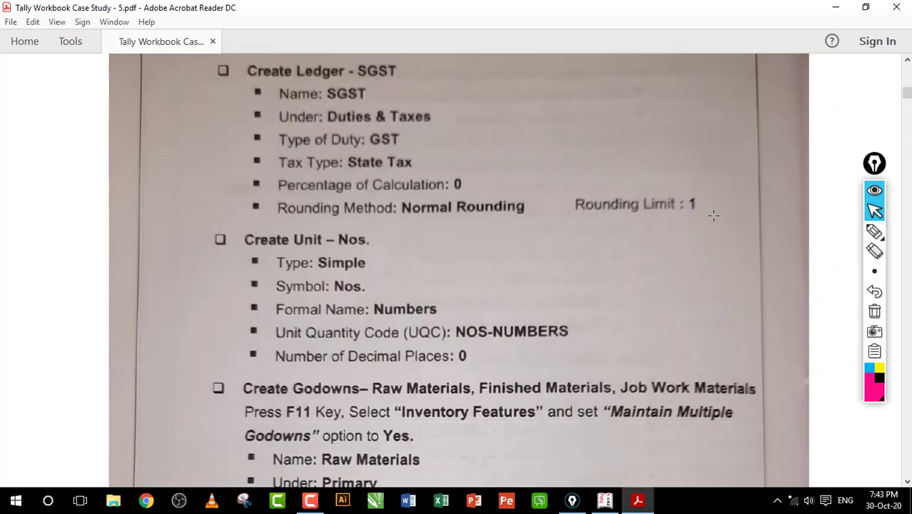
- Tick Create Unit – Nos., underline the three godown names and the Inventory Features instruction, and clear the marks
left_click(875, 231)
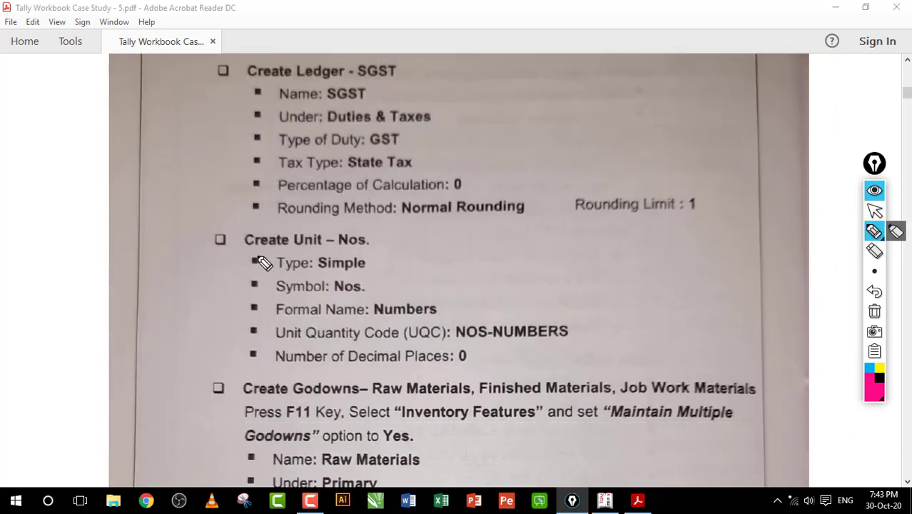
left_click_drag(215, 244, 314, 229)
left_click_drag(274, 404, 455, 400)
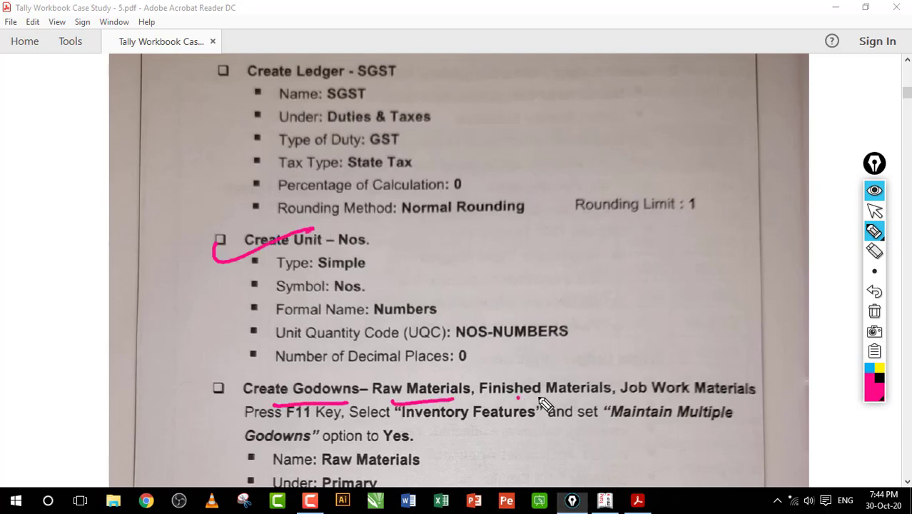
left_click_drag(517, 394, 565, 391)
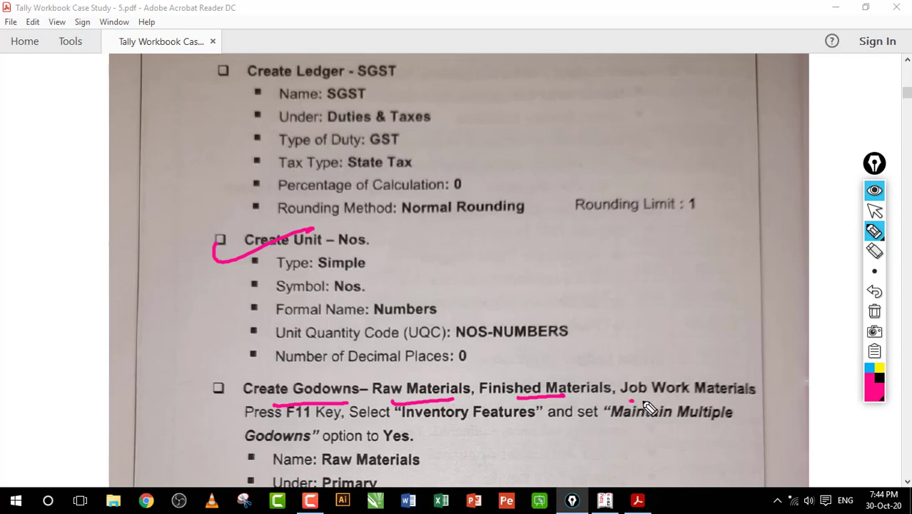
left_click_drag(645, 402, 713, 401)
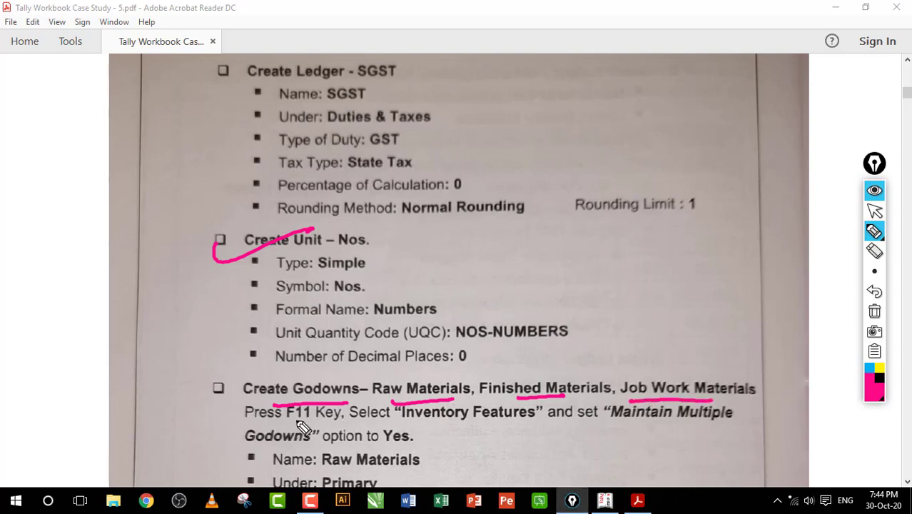
left_click_drag(295, 431, 484, 431)
left_click_drag(630, 427, 693, 427)
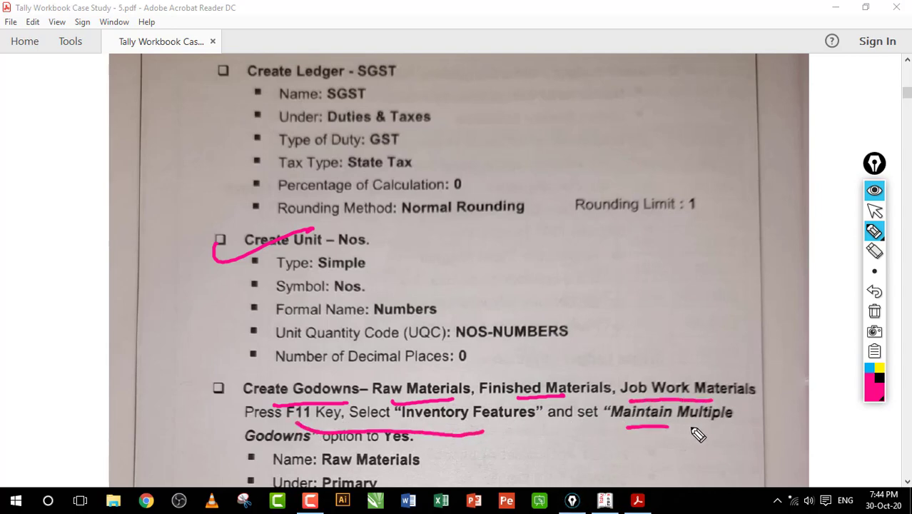
left_click(874, 311)
left_click(875, 212)
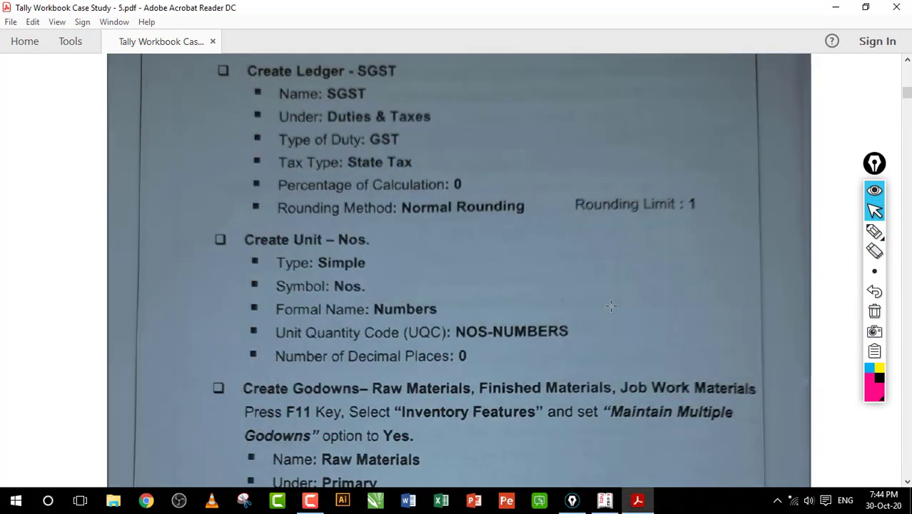
- Underline and tick Raw Material, Finished Goods and Assembling Goods in the Create Stock Group heading, and clear the marks
scroll(614, 301, "down", 10)
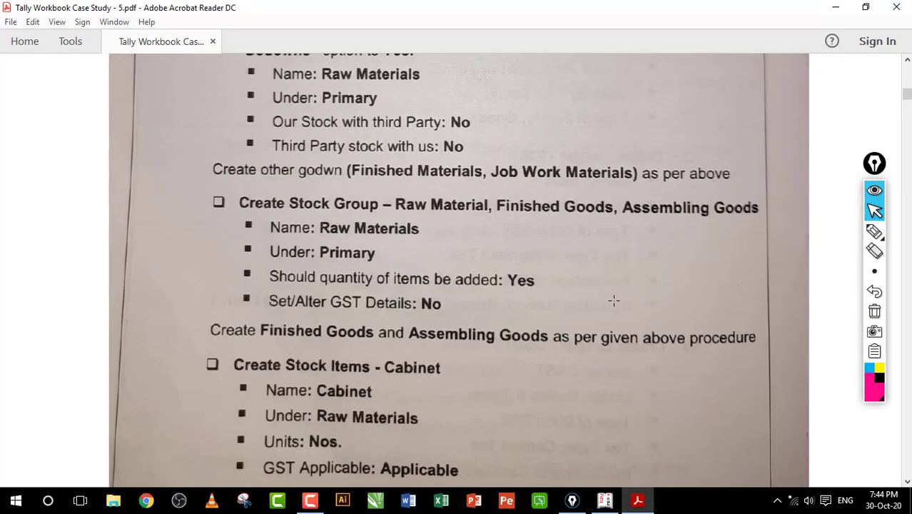
scroll(614, 301, "down", 3)
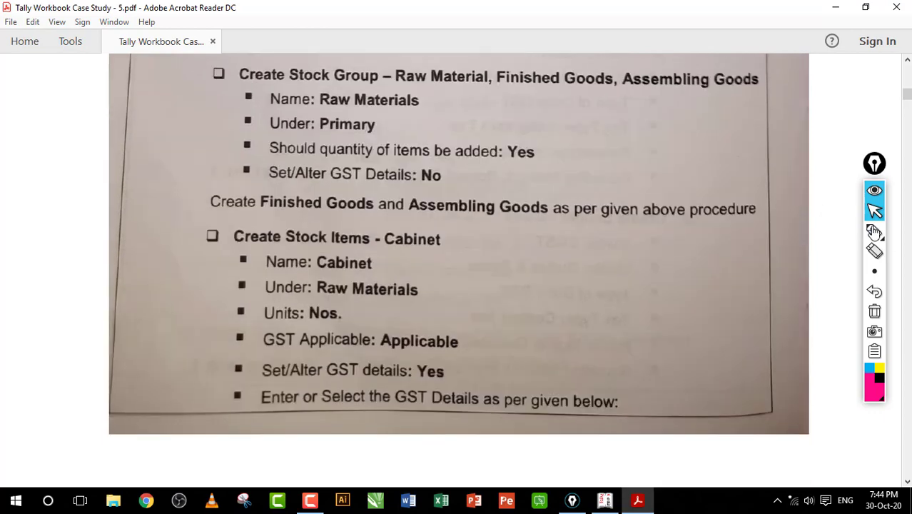
left_click(875, 230)
left_click_drag(396, 87, 455, 87)
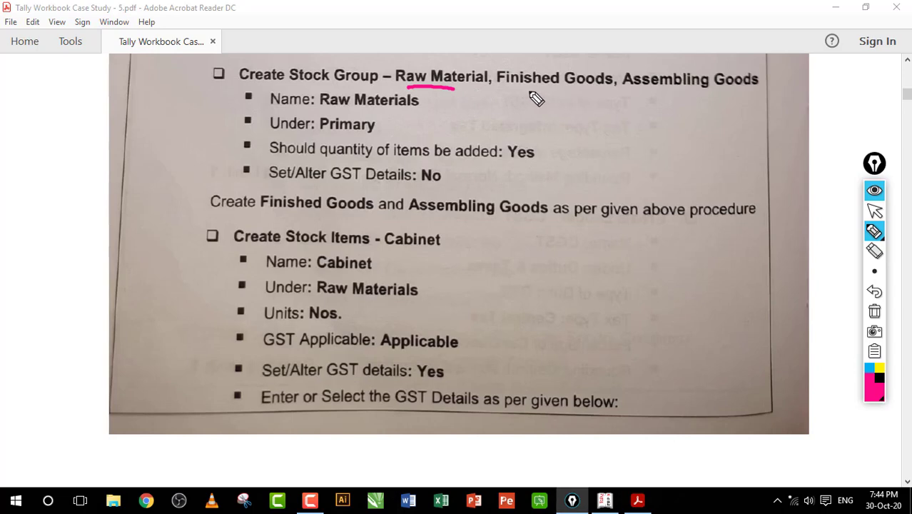
left_click_drag(517, 92, 582, 92)
left_click_drag(636, 99, 735, 99)
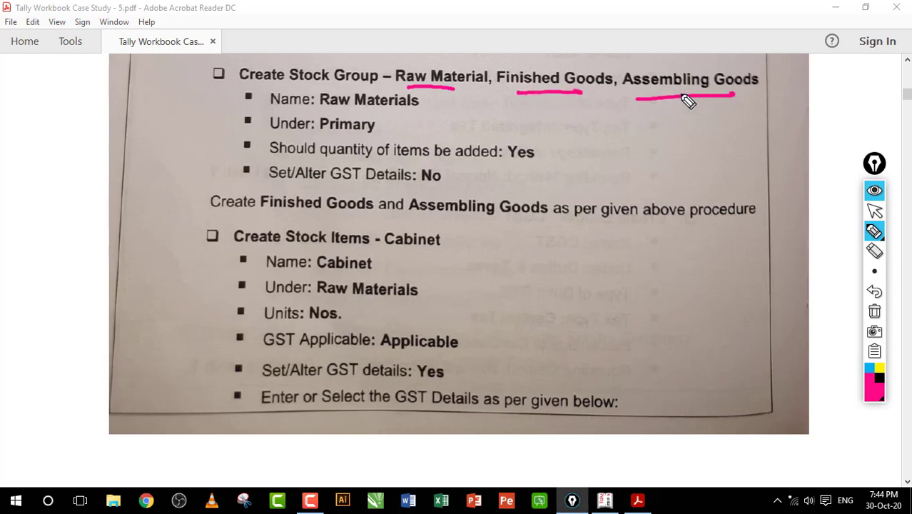
left_click_drag(398, 102, 471, 77)
left_click_drag(517, 104, 611, 87)
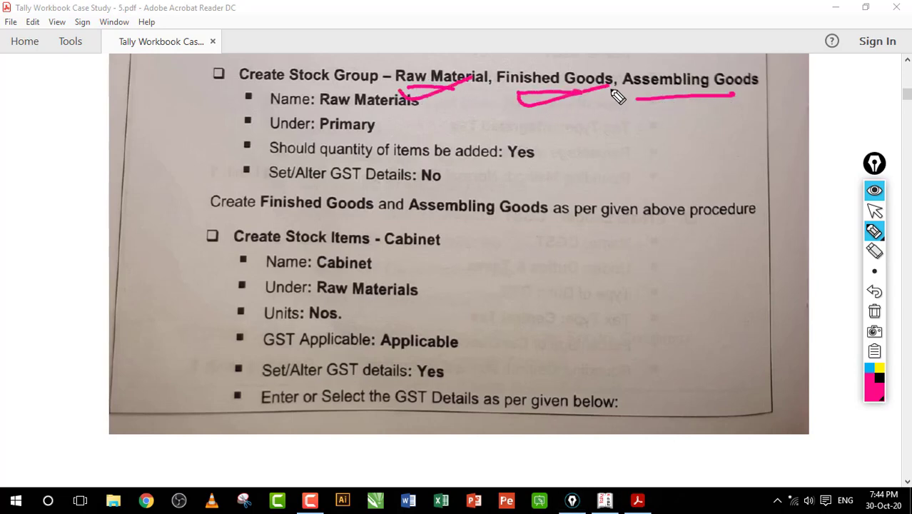
left_click_drag(641, 122, 746, 94)
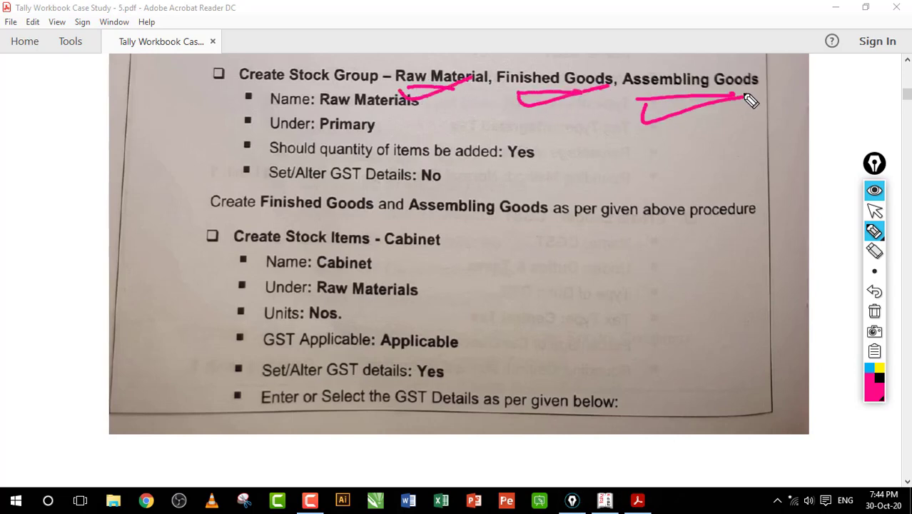
left_click(876, 312)
left_click(876, 211)
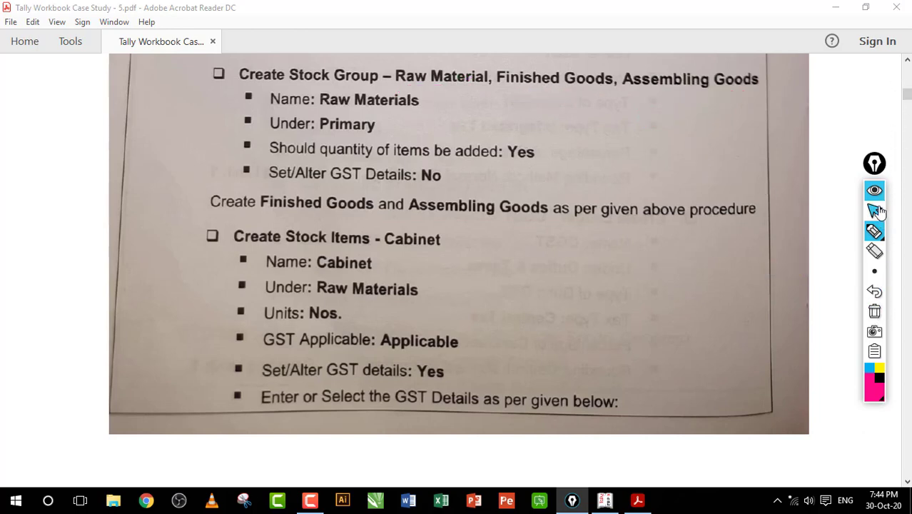
- Return to the 2-7-2017 Neha Computers purchase table on page 304 and review its items, rates and totals
left_click(908, 62)
left_click(908, 63)
left_click(908, 63)
left_click(908, 62)
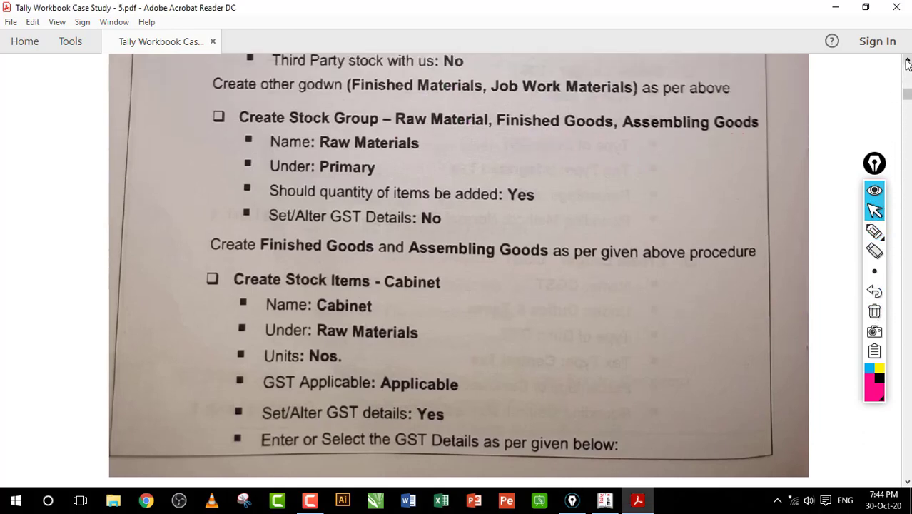
left_click(908, 63)
left_click(908, 63)
left_click_drag(909, 95, 910, 87)
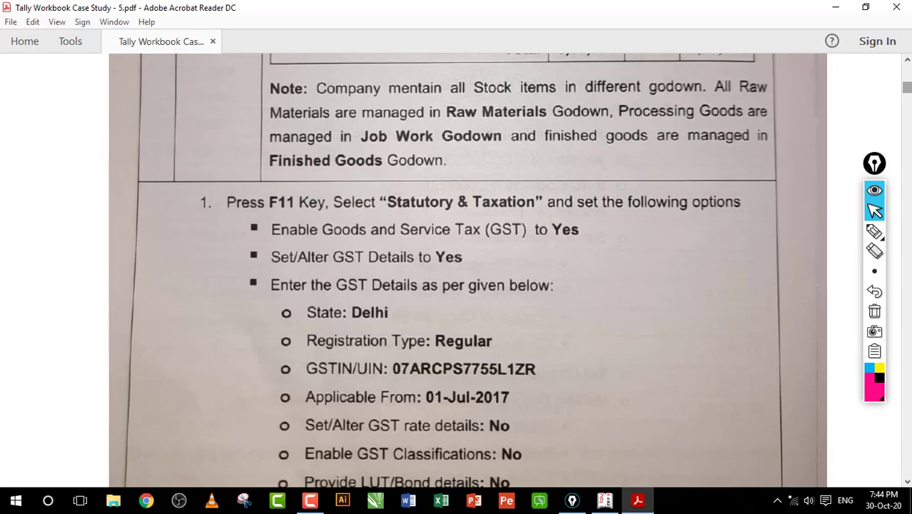
left_click(908, 63)
left_click(908, 63)
left_click(908, 63)
left_click(908, 63)
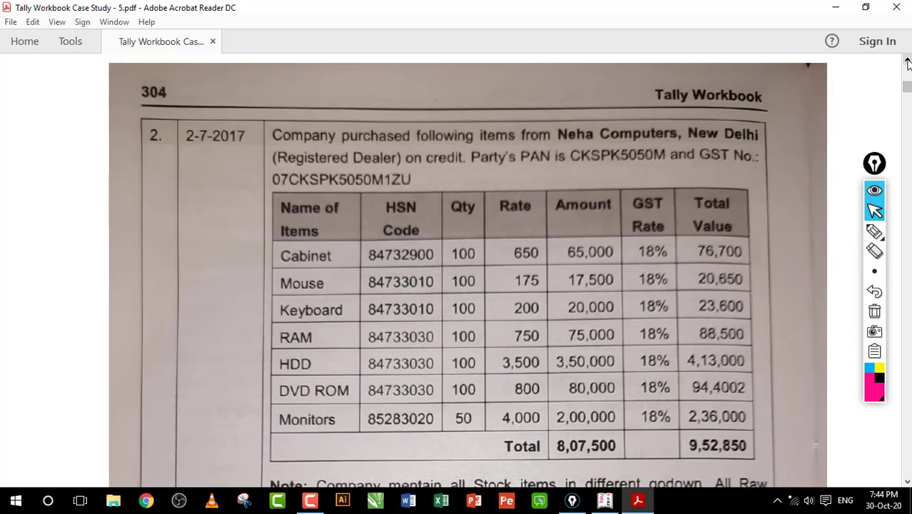
left_click(909, 63)
left_click(908, 482)
left_click(908, 482)
left_click(909, 483)
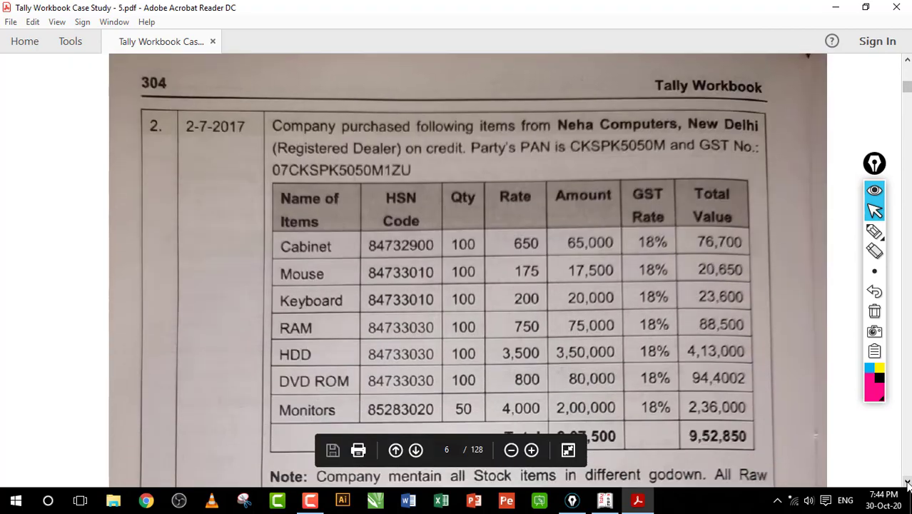
left_click(908, 483)
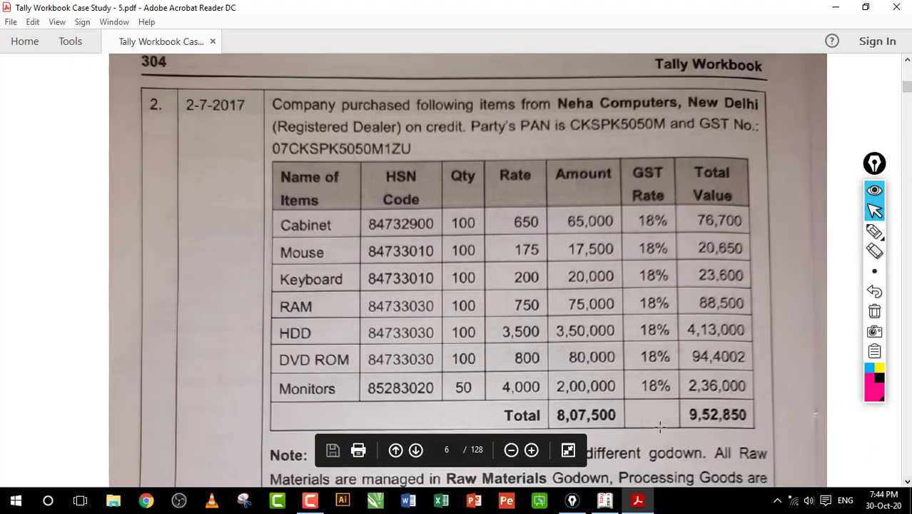
- Switch to Tally.ERP 9, load the Avelon Computers company and display its Trial Balance
left_click(605, 500)
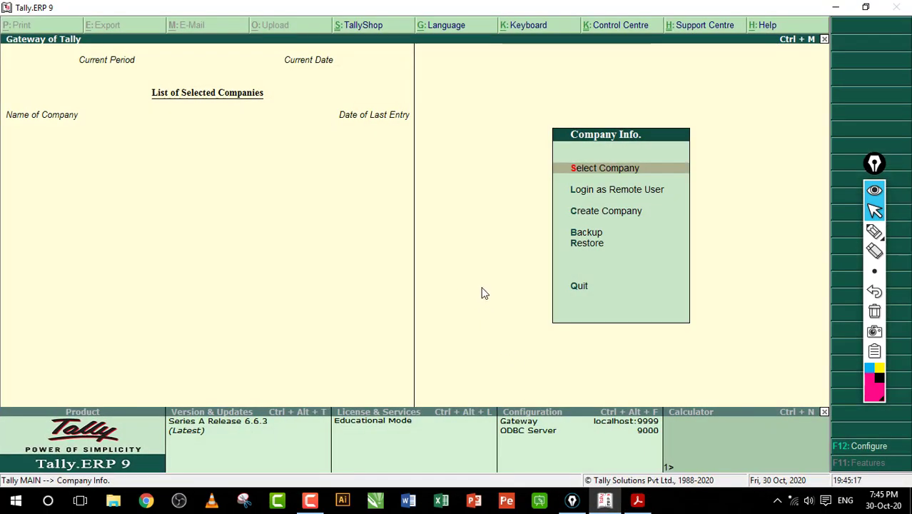
key("Return")
key("Return")
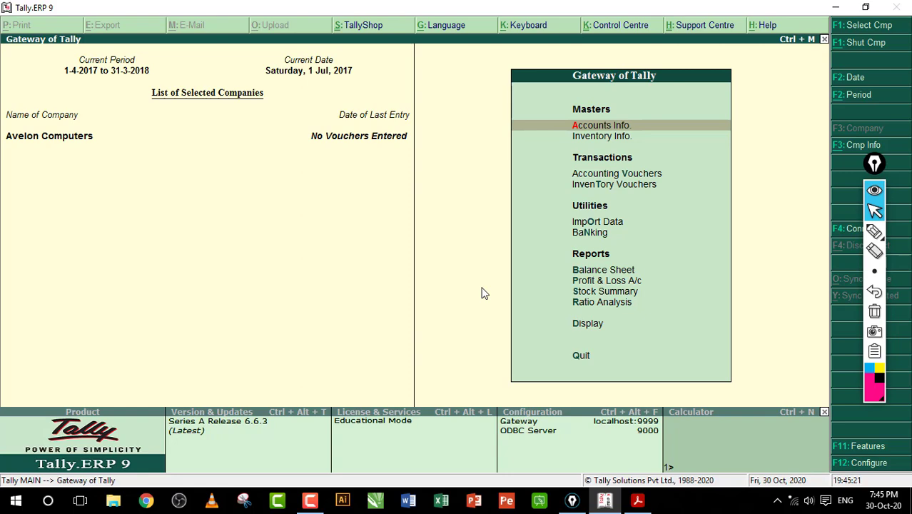
key("d")
key("t")
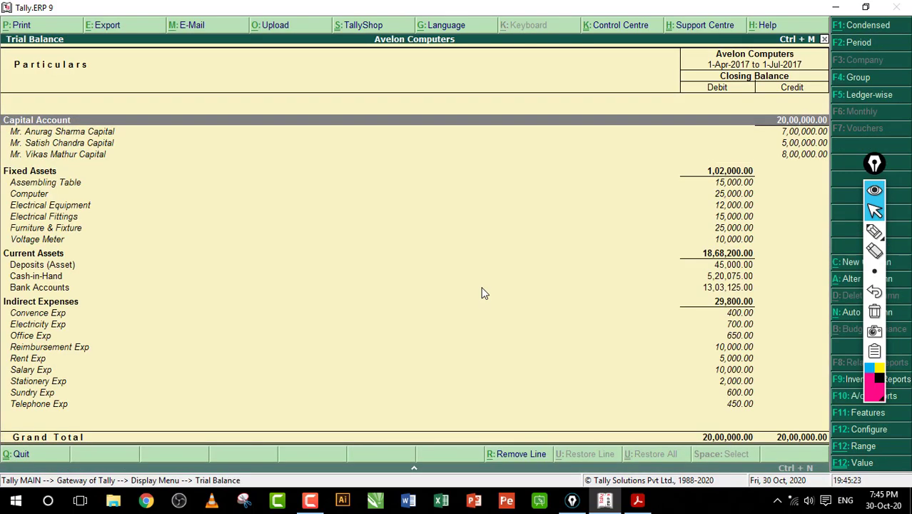
- Leave the Trial Balance for accounting voucher entry and enable GST and Set/alter GST details in the company's Statutory and Taxation features
key("Escape")
key("Escape")
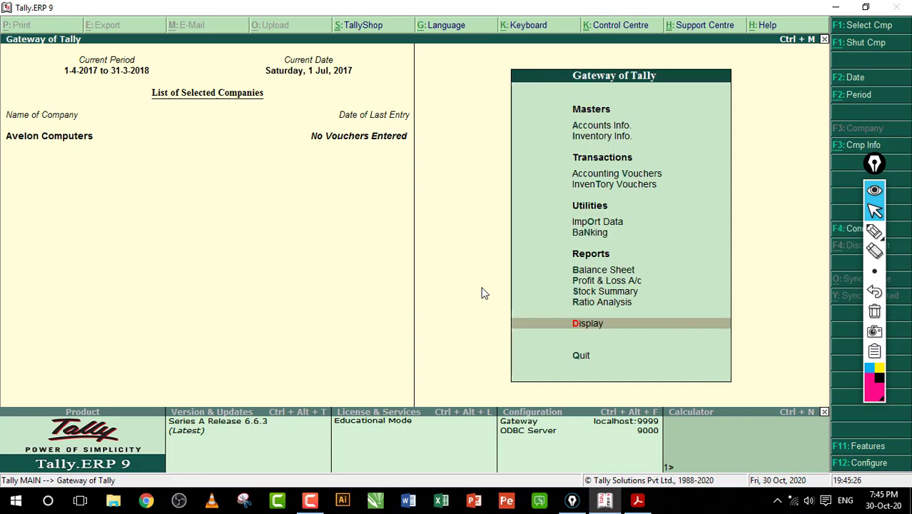
key("v")
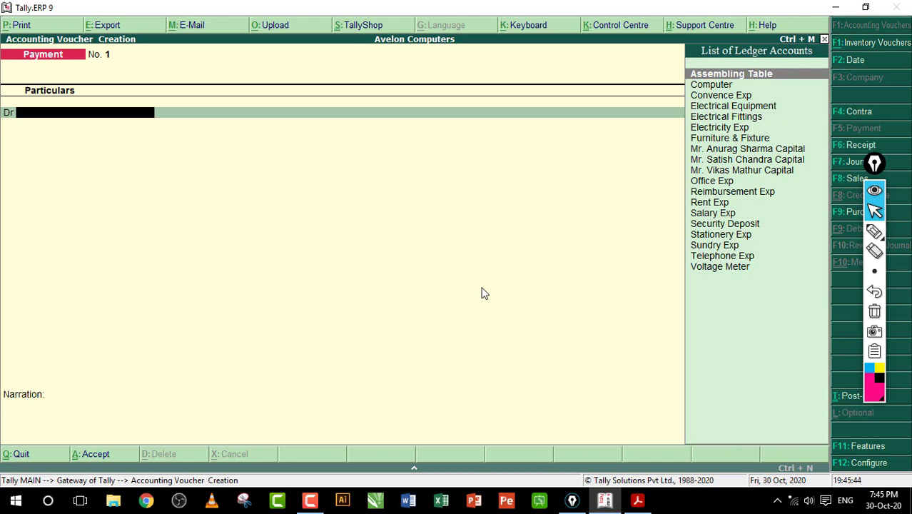
key("F11")
key("F3")
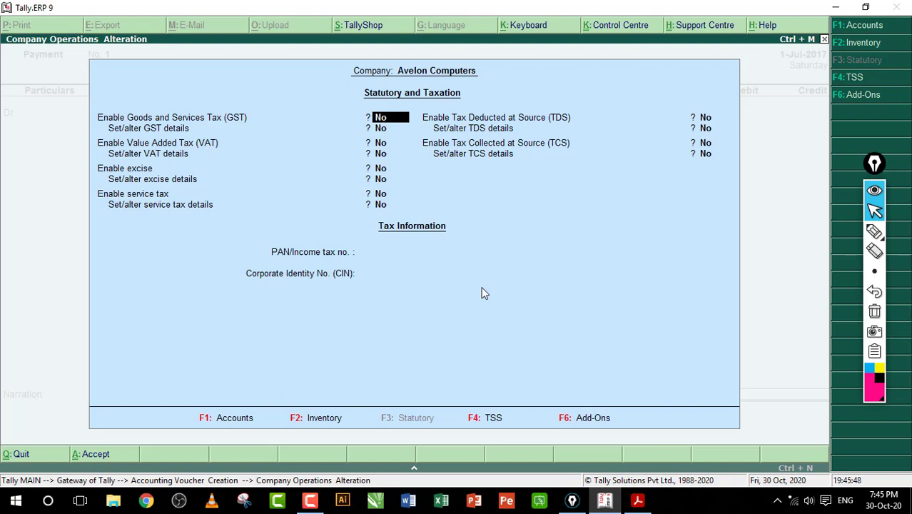
type("y")
key("Return")
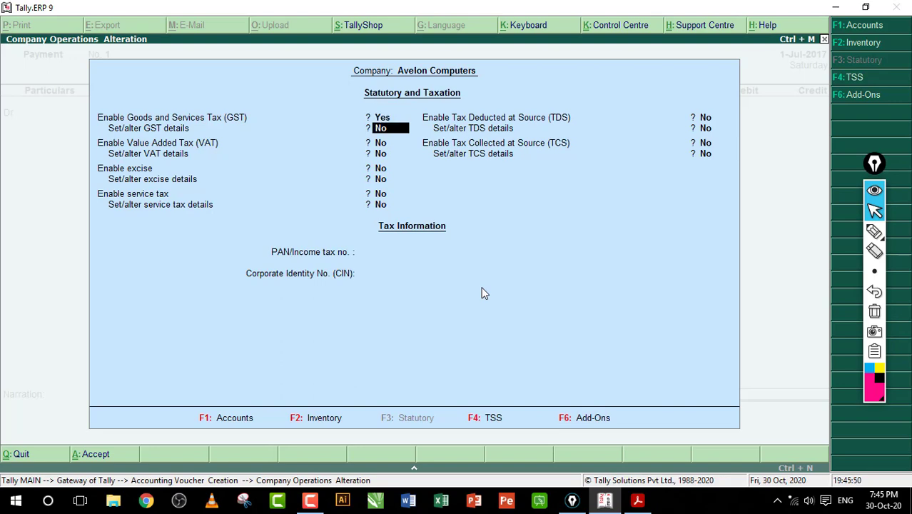
type("y")
key("Return")
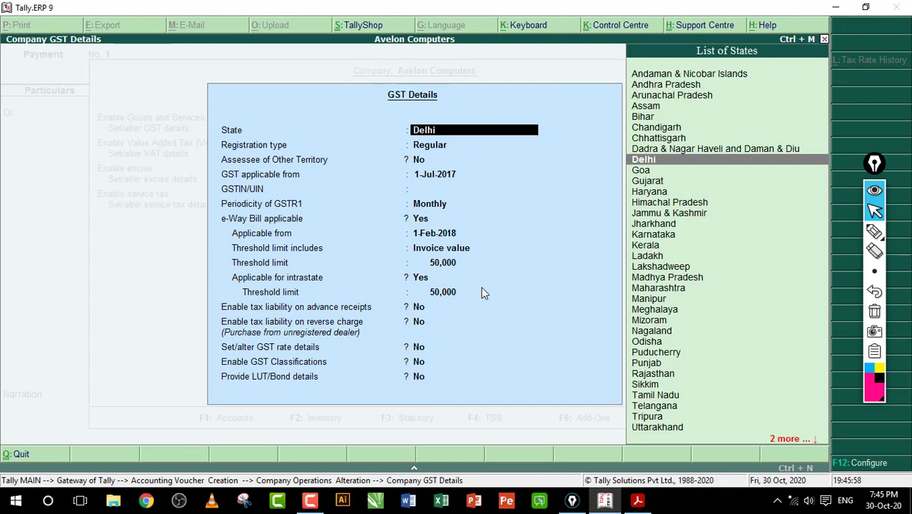
- Confirm the company GST details: state Delhi, Regular registration, no other territory, applicable from 1-Jul-2017, Monthly GSTR1 and e-Way Bill from 1-Feb-2018
key("Return")
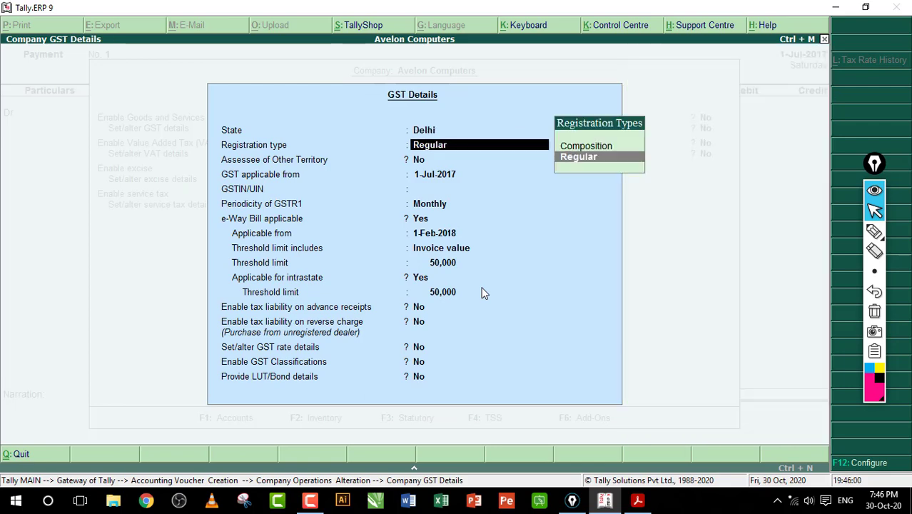
key("Return")
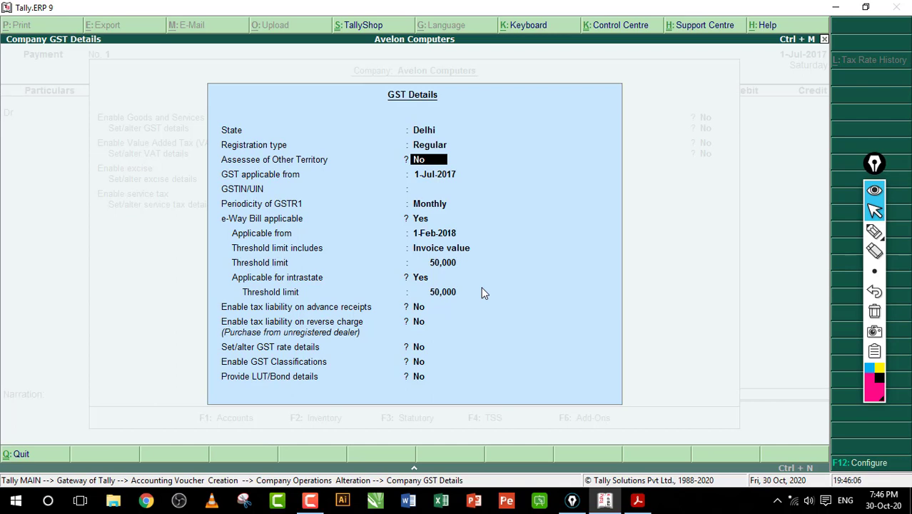
key("Return")
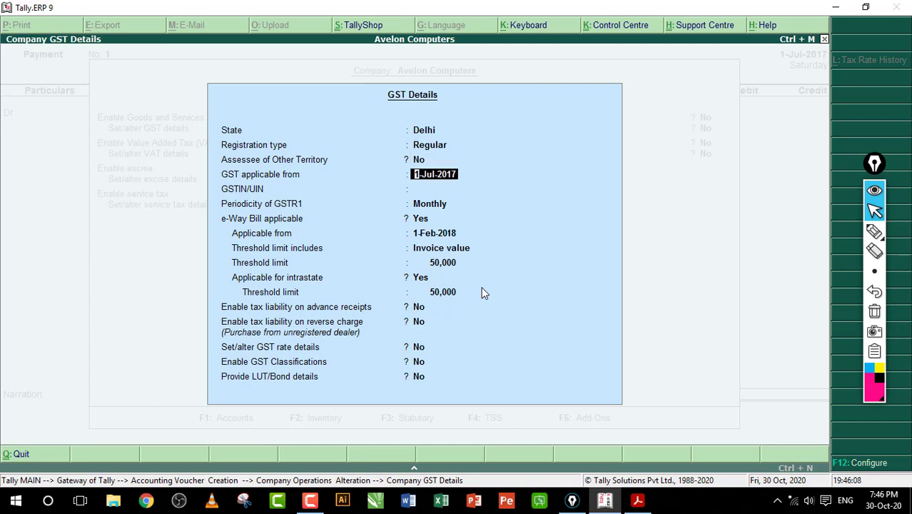
key("Return")
key("Return")
key("Return")
key("Return")
key("Return")
key("Return")
key("Return")
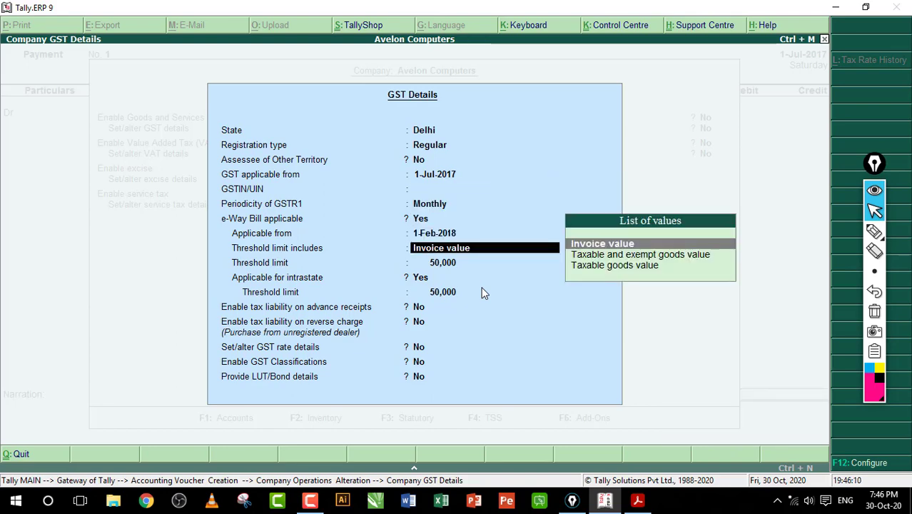
- Keep Invoice value, the 50,000 thresholds and the remaining GST defaults, and save the GST details and statutory features
key("Return")
key("Return")
key("Return")
key("Return")
key("Return")
key("Return")
key("Return")
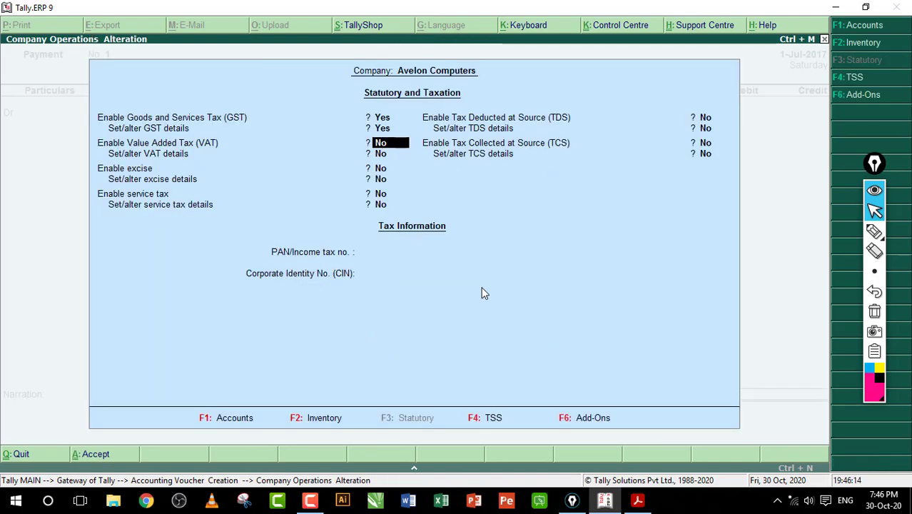
key("ctrl+a")
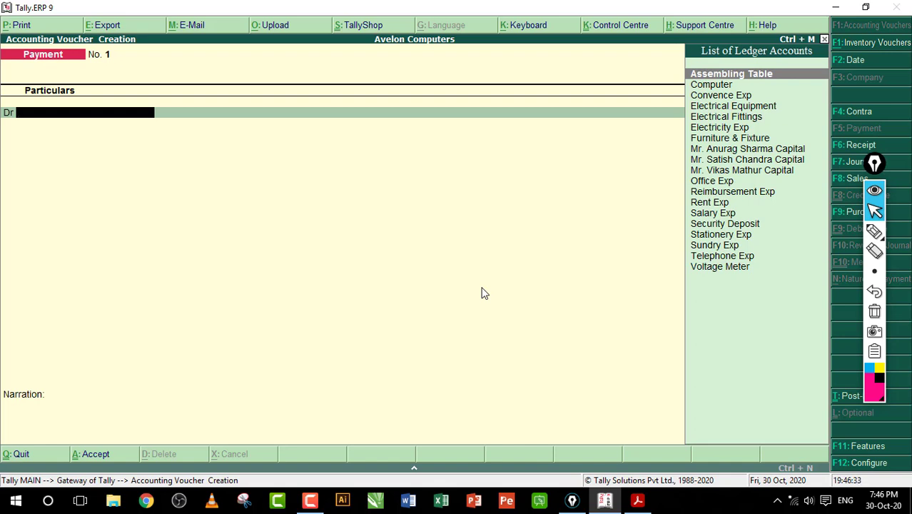
- Leave voucher entry and open the creation form for a single ledger
key("Escape")
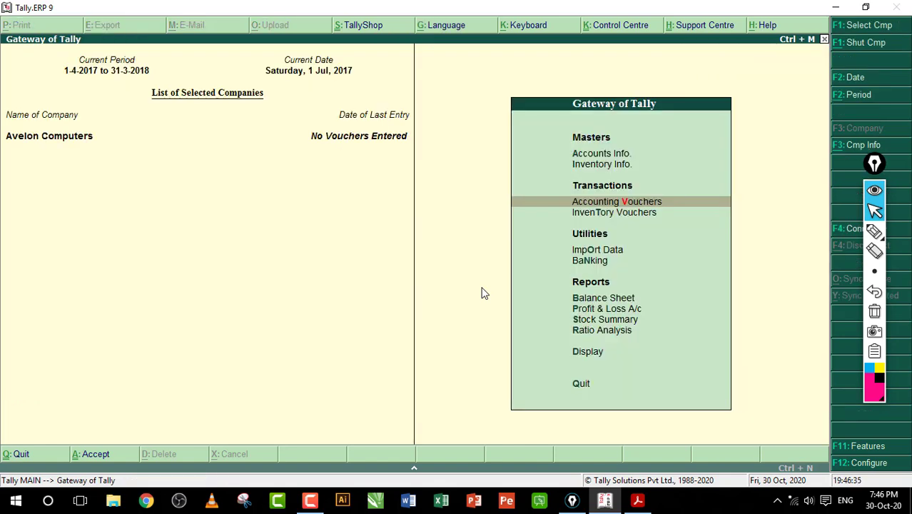
key("Up")
key("Up")
key("Down")
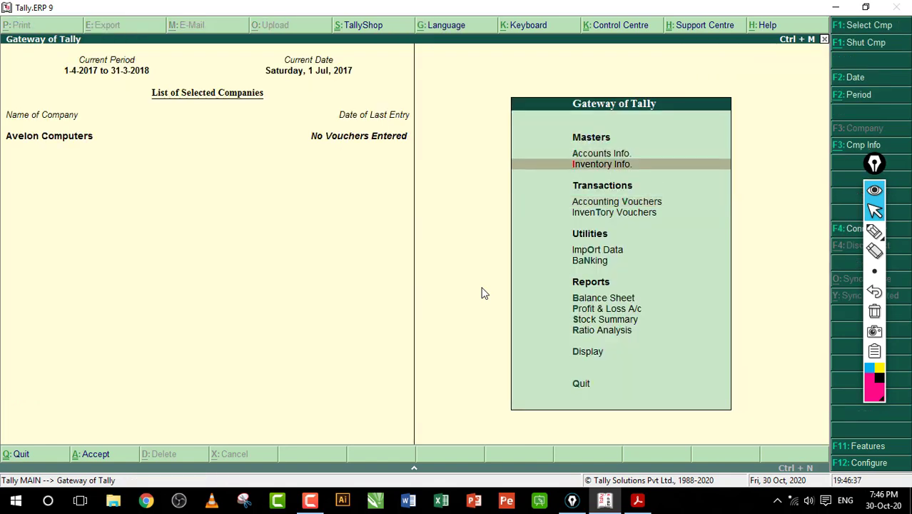
key("Up")
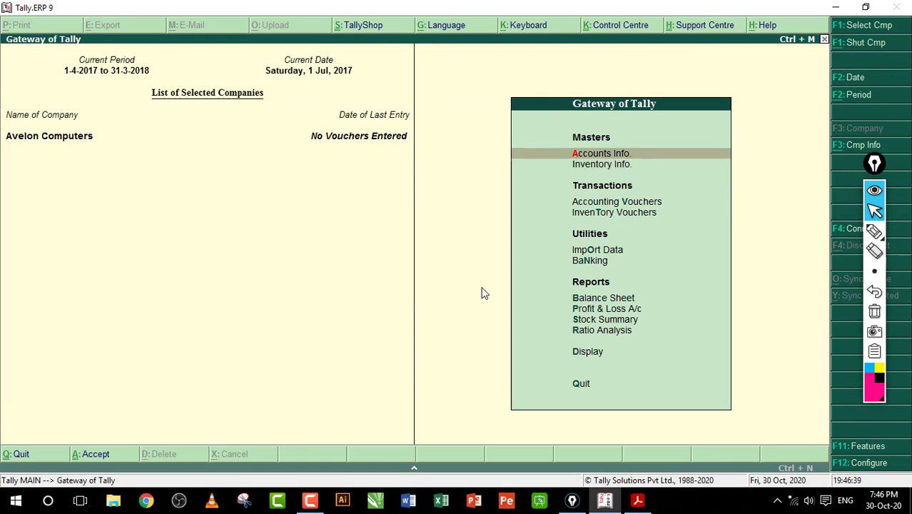
key("Return")
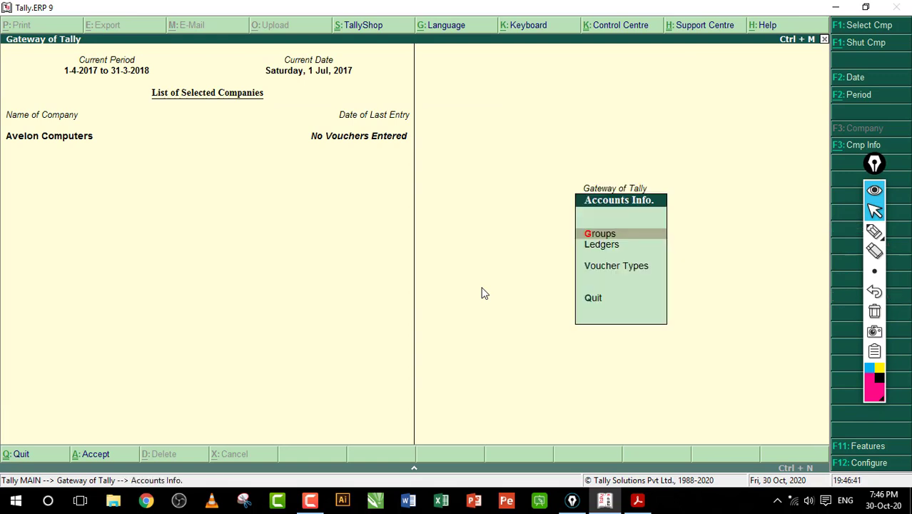
key("Down")
key("Return")
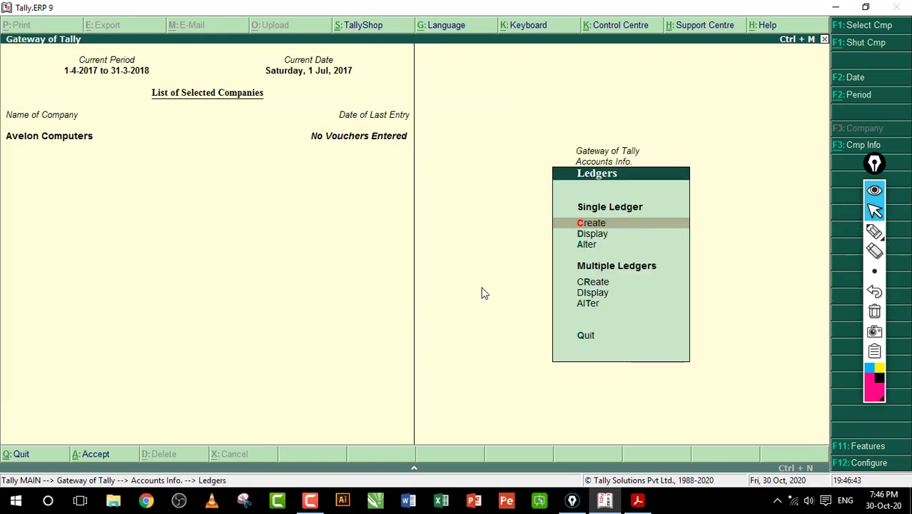
key("Return")
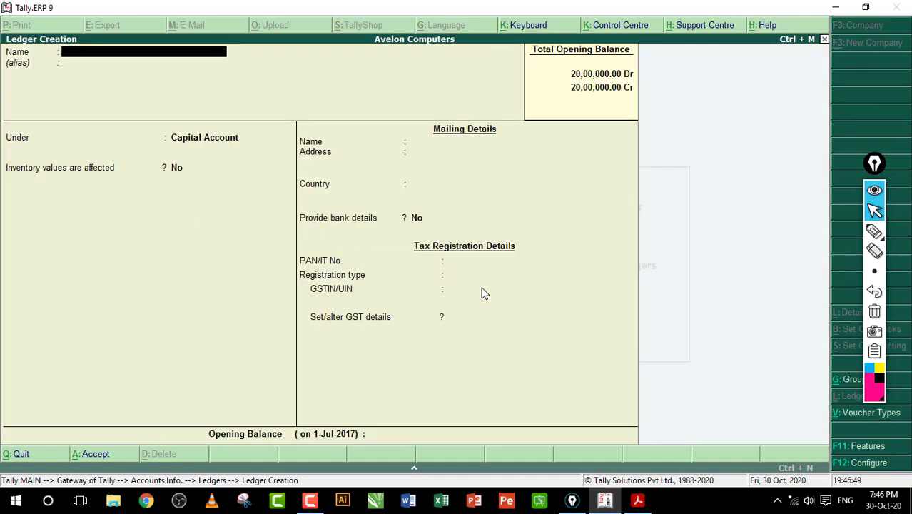
- Name the new ledger Neha Computers and place it under Sundry Creditors
type("Neha c")
type("omputers")
key("Return")
type("Su")
key("Down")
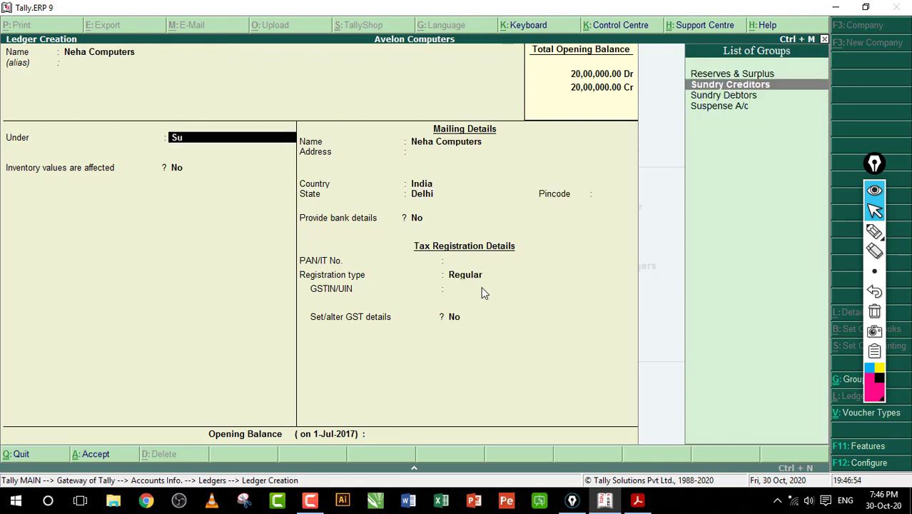
key("Return")
- Keep bill-by-bill balances, state Delhi and Regular registration for Neha Computers, leave GSTIN and opening balance blank, and save the ledger
key("Return")
key("Return")
key("Return")
key("Return")
key("Return")
key("Return")
key("Return")
key("Return")
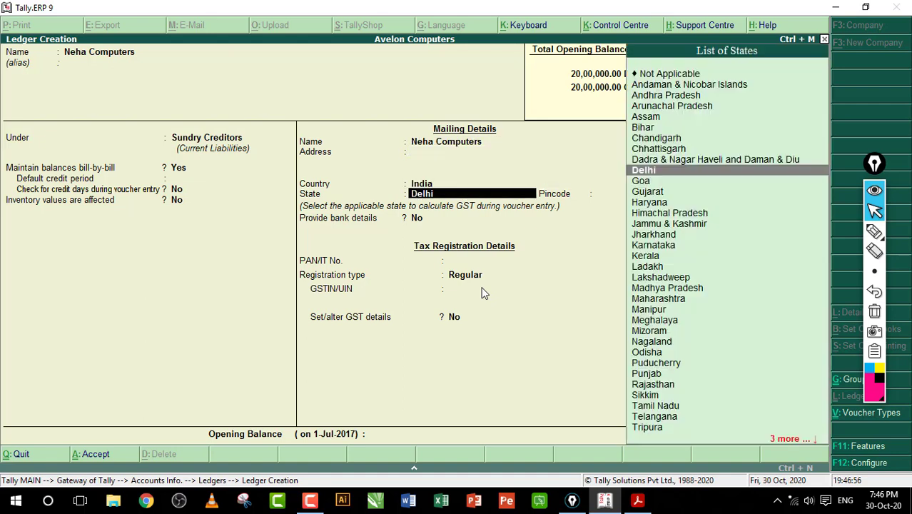
key("Return")
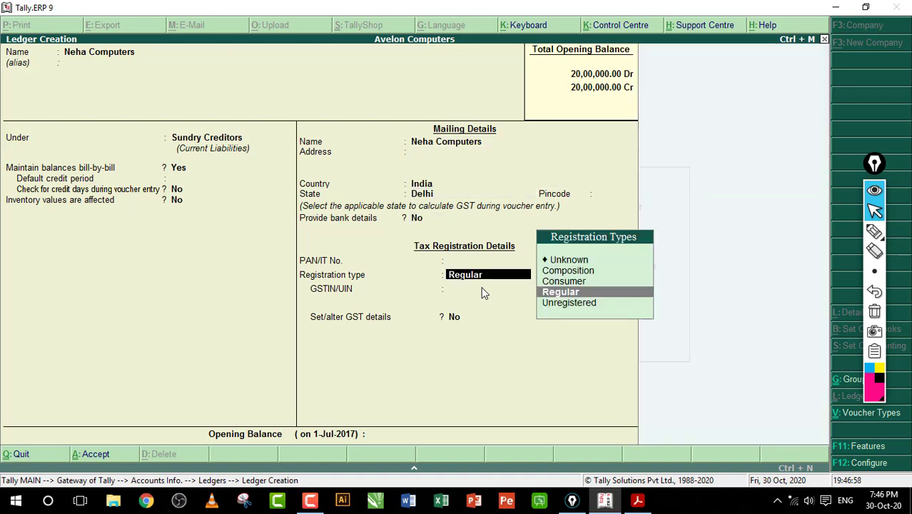
key("Return")
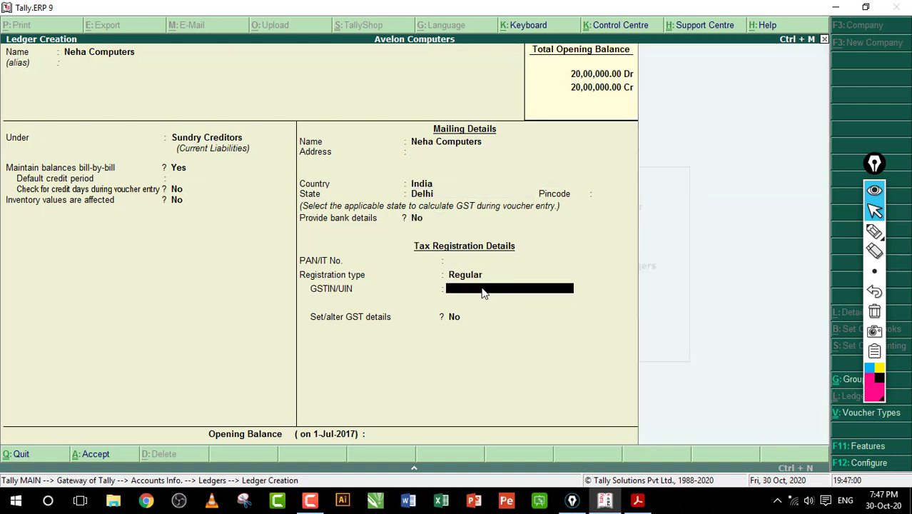
key("Return")
key("Return")
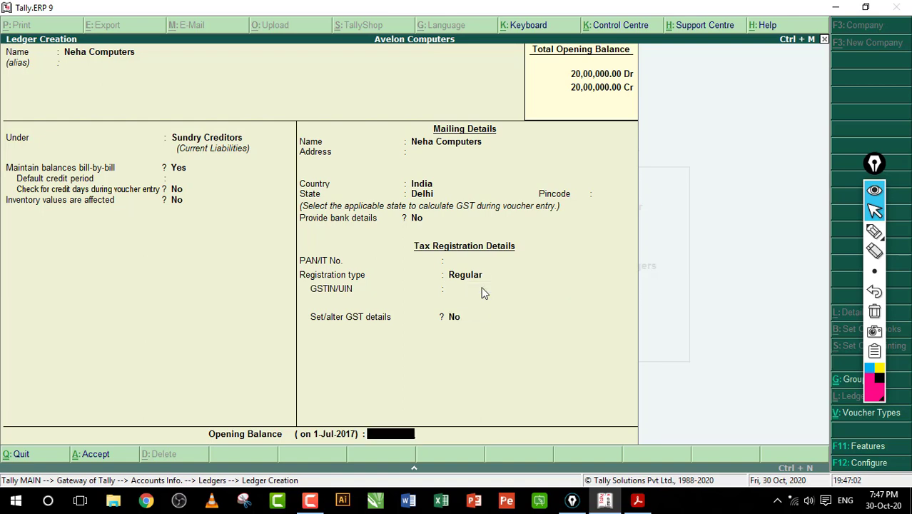
key("Return")
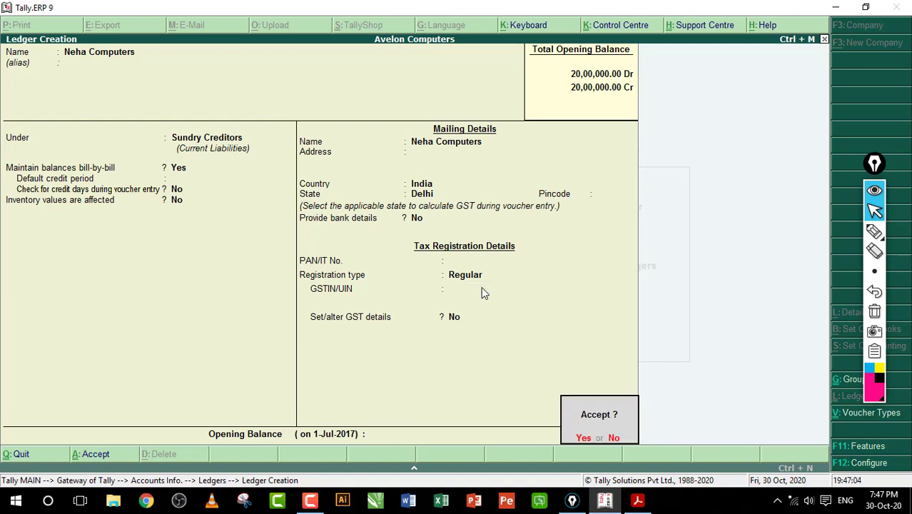
key("Return")
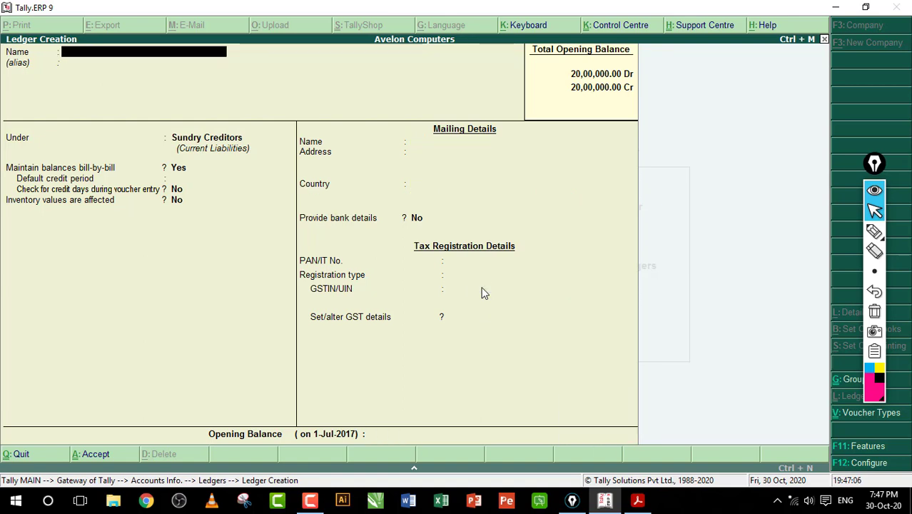
- Start a ledger named Purchases under Purchase Accounts, with inventory values affected and the ledger type Not Applicable
type("Purchases")
key("Return")
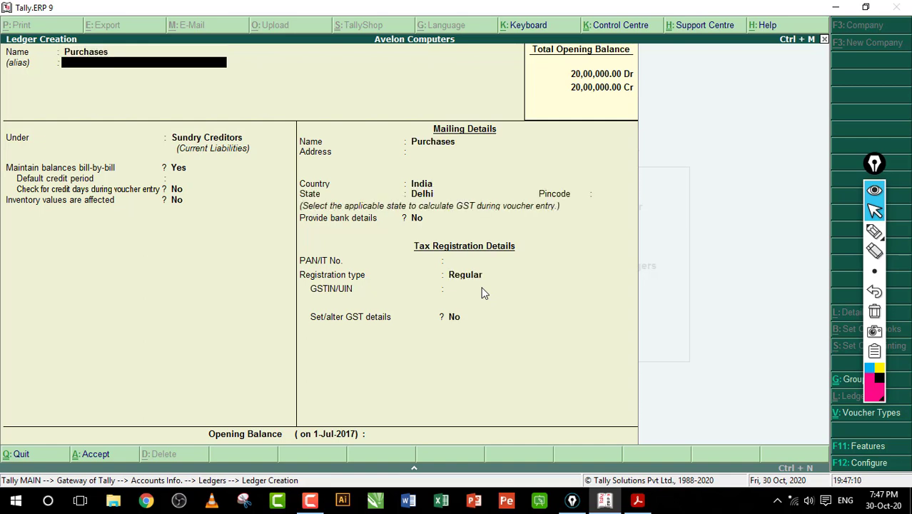
key("Return")
type("Pu")
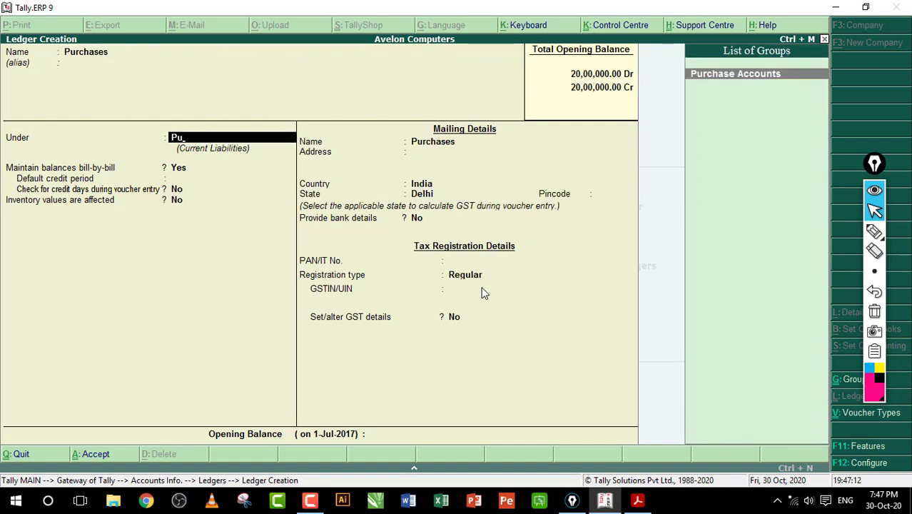
key("Return")
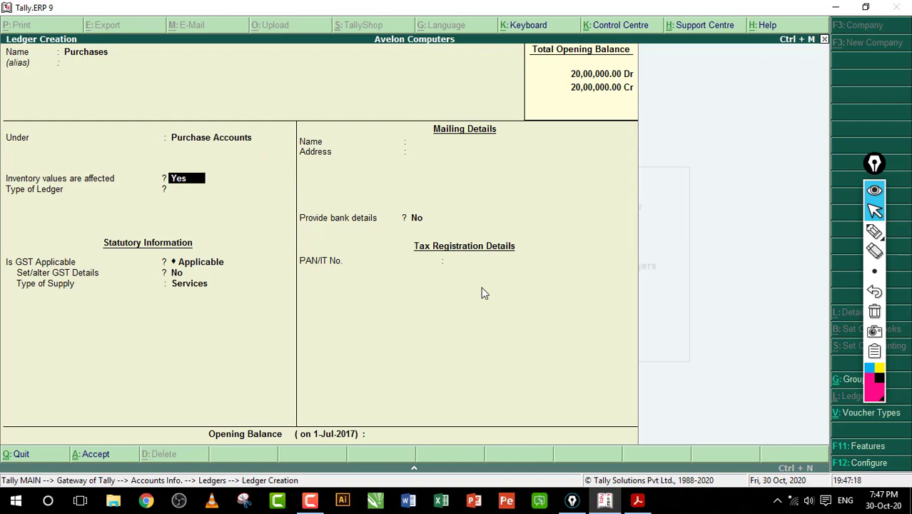
key("Return")
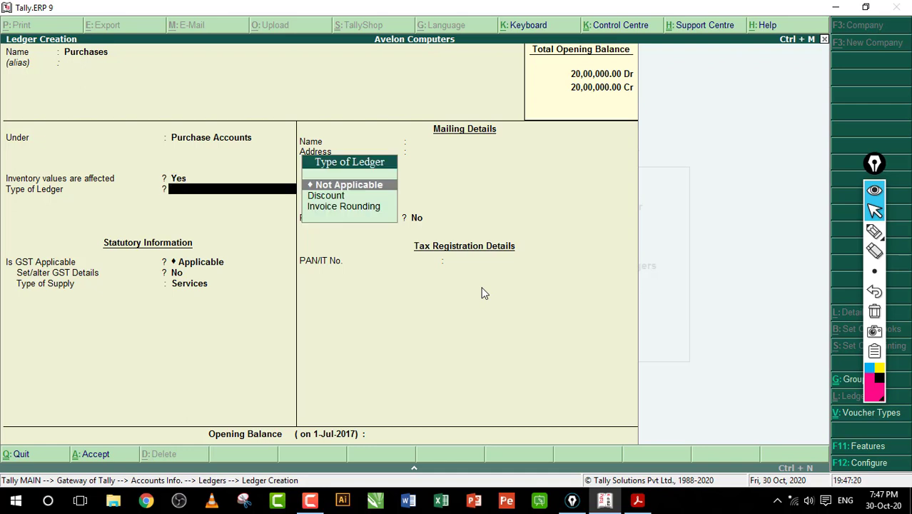
key("Return")
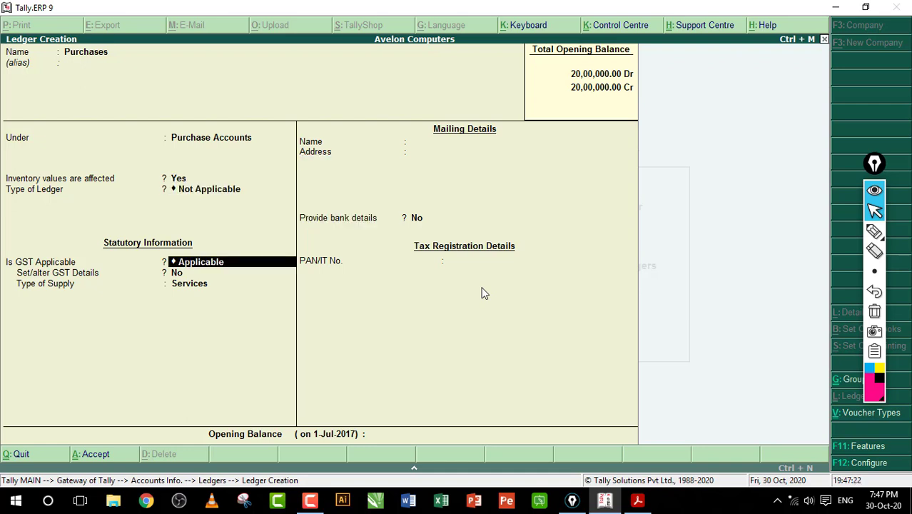
- Make GST Applicable for the Purchases ledger without altering GST details, set the type of supply to Goods, and save it
key("y")
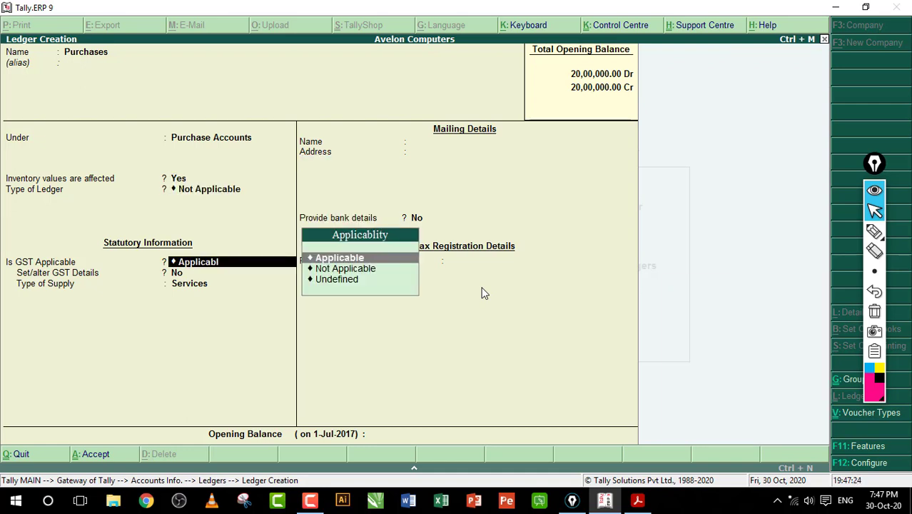
key("Return")
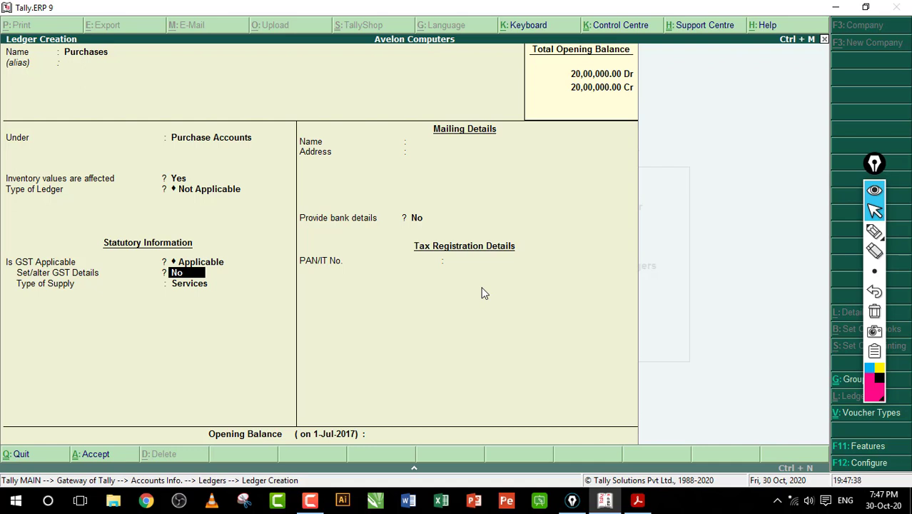
key("Return")
key("Up")
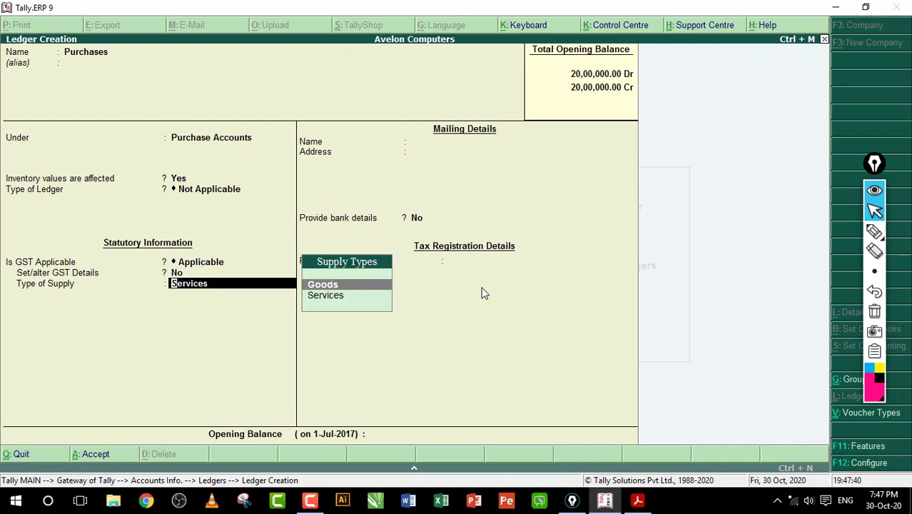
key("Return")
key("Return")
key("Return")
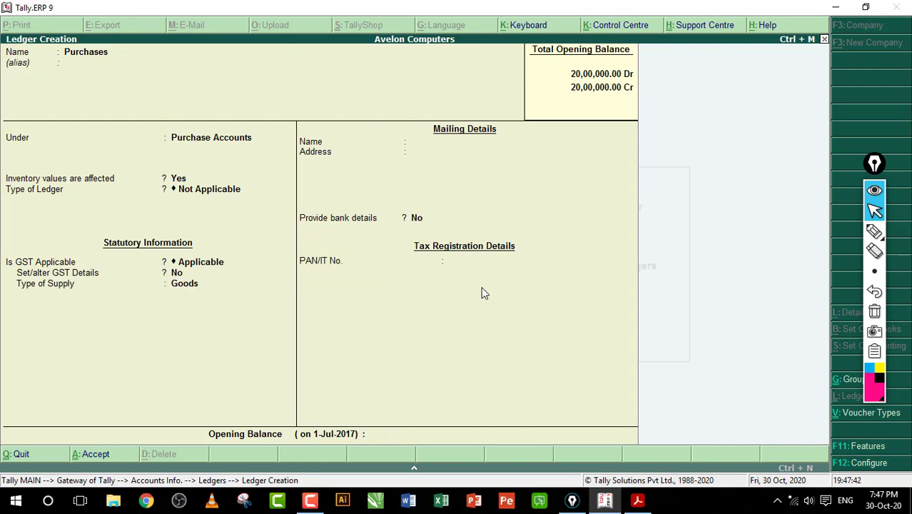
key("Return")
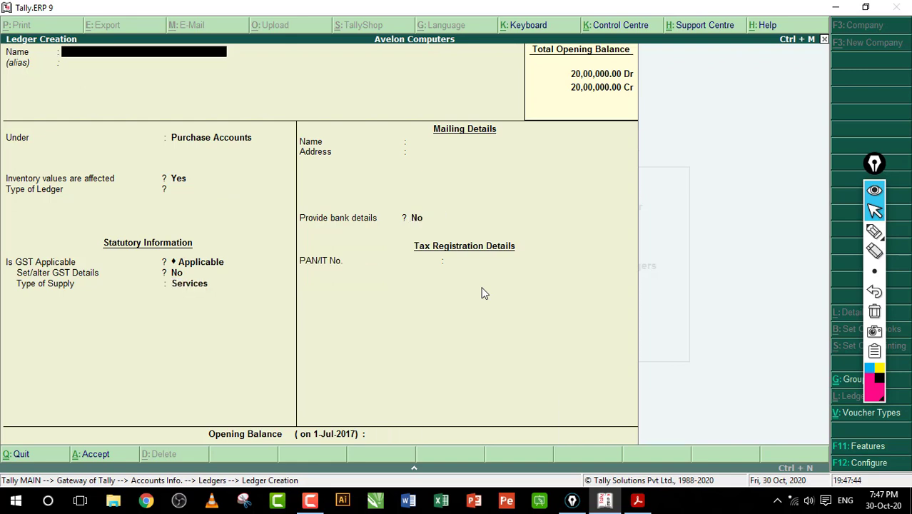
- Name the new ledger IGST and place it under Duties & Taxes
type("Igst")
key("BackSpace")
key("BackSpace")
key("BackSpace")
key("BackSpace")
type("IGST")
key("Return")
type("DU")
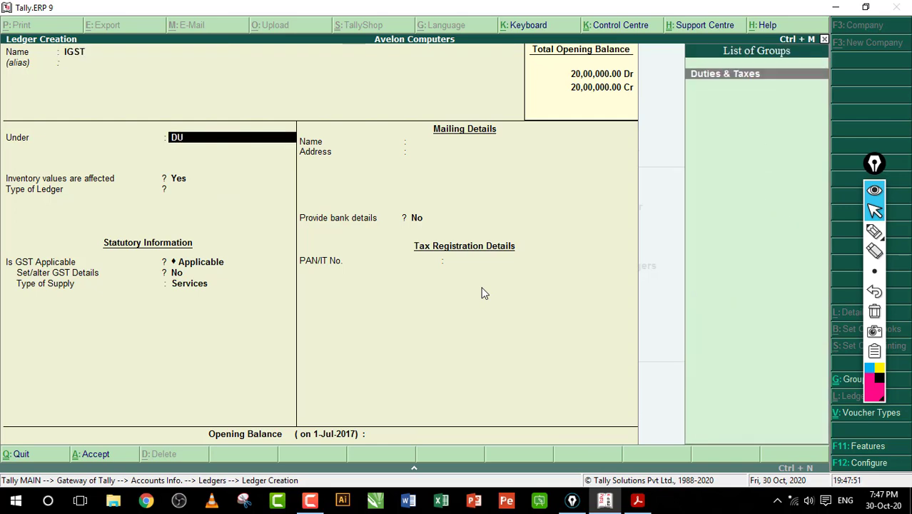
key("Return")
- Set the IGST ledger's type of duty/tax to GST and its tax type to Integrated Tax
key("Up")
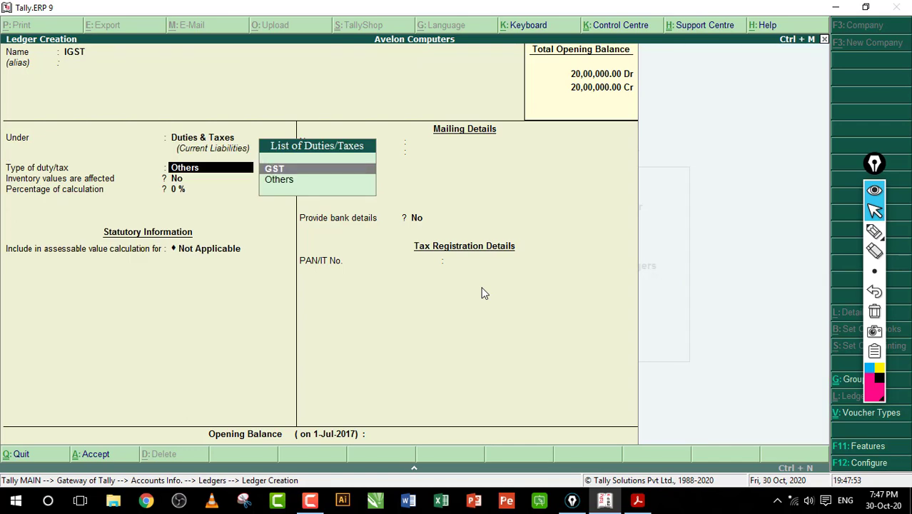
key("Return")
key("Down")
key("Down")
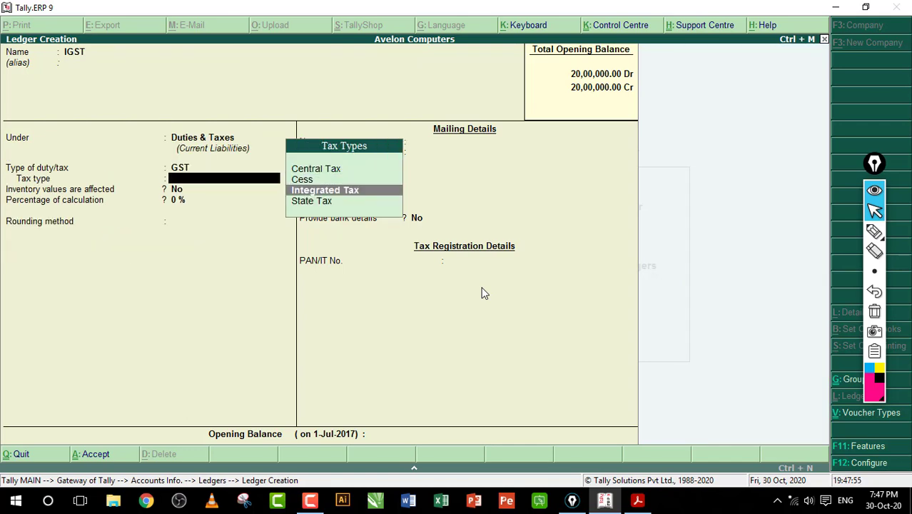
key("Return")
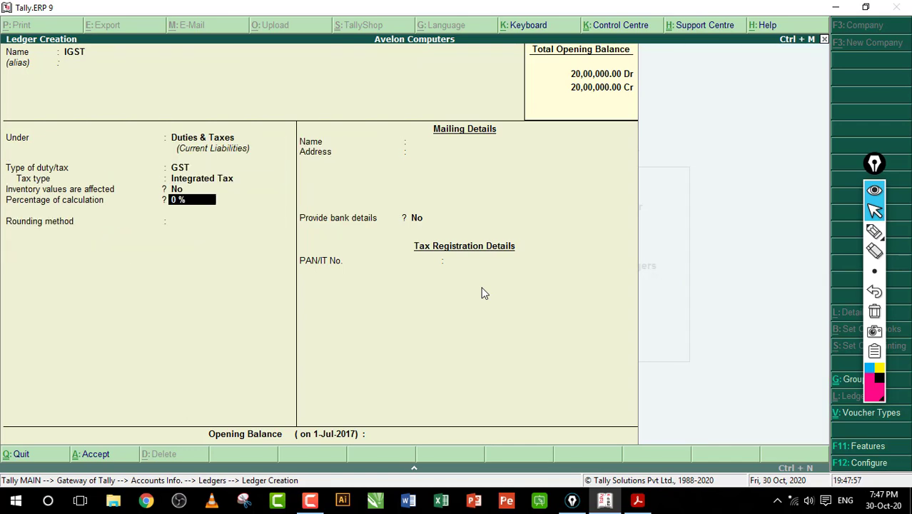
- Keep IGST at 0 %, choose Normal Rounding with a rounding limit of 1, and save the ledger without bank details or PAN
key("Return")
key("Down")
key("Down")
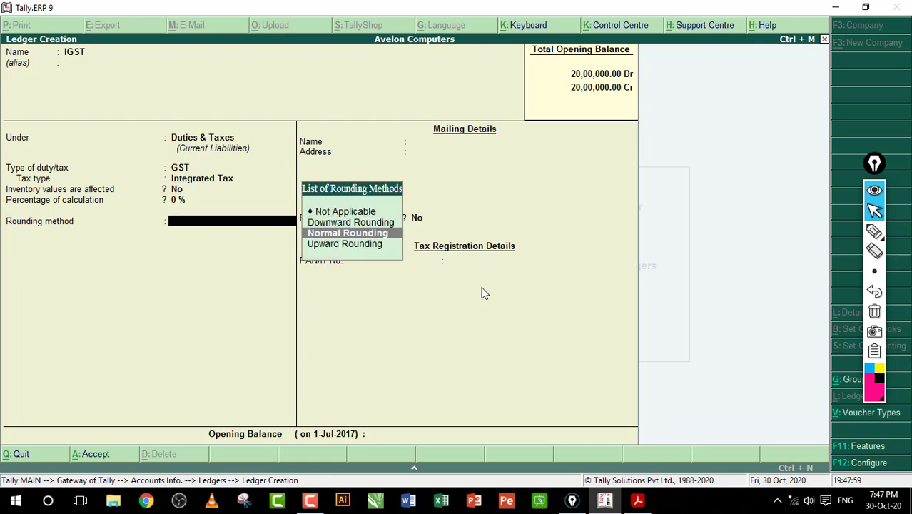
key("Return")
type("1")
key("Return")
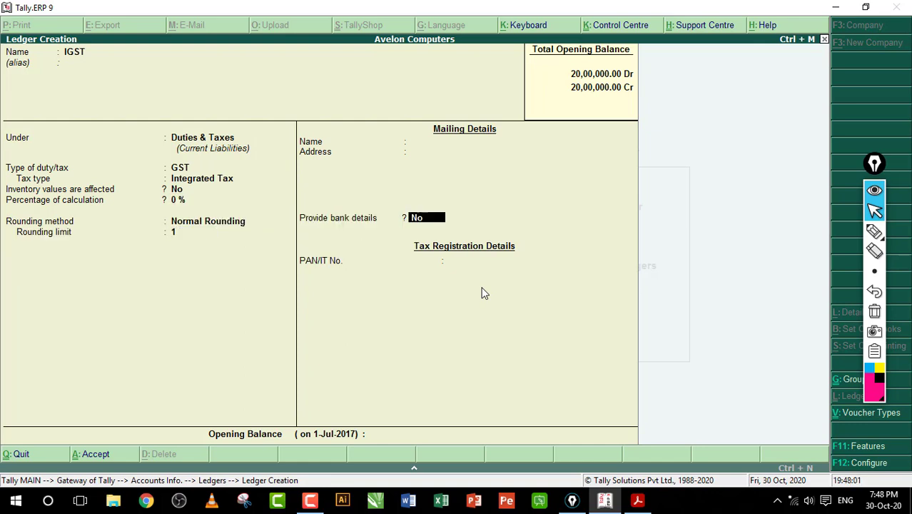
key("Return")
key("Return")
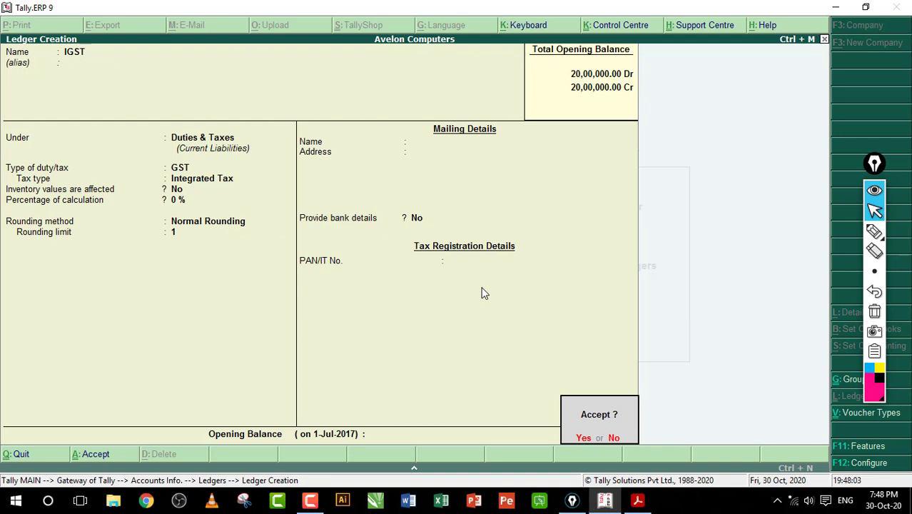
key("Return")
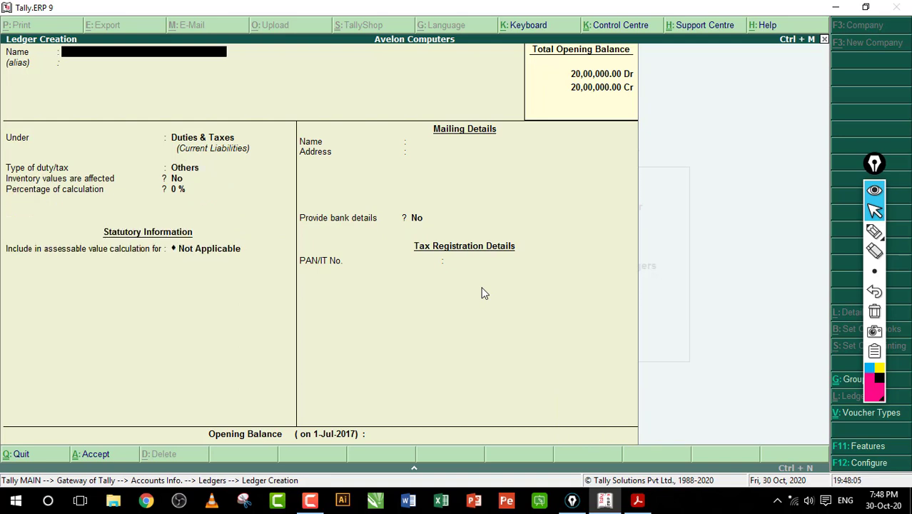
- Start a CGST ledger under Duties & Taxes with duty type GST and tax type Central Tax
type("CGST")
key("Return")
key("Return")
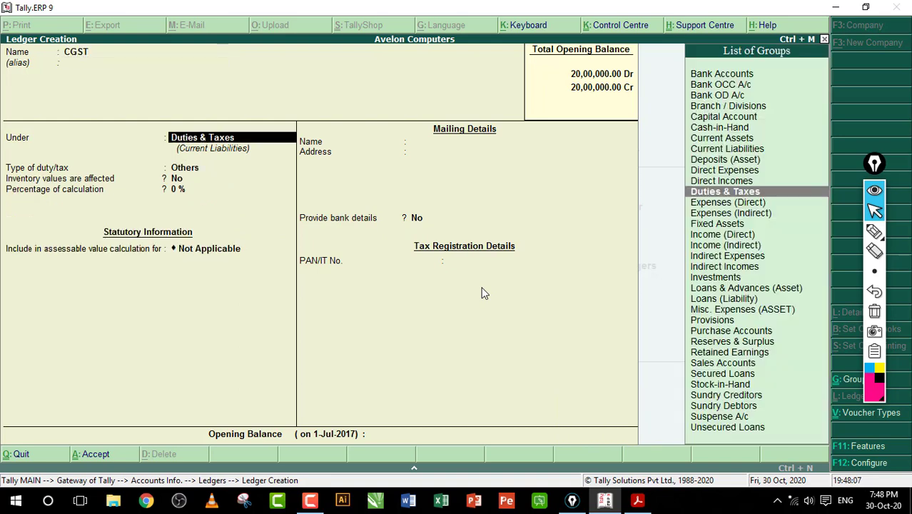
type("du")
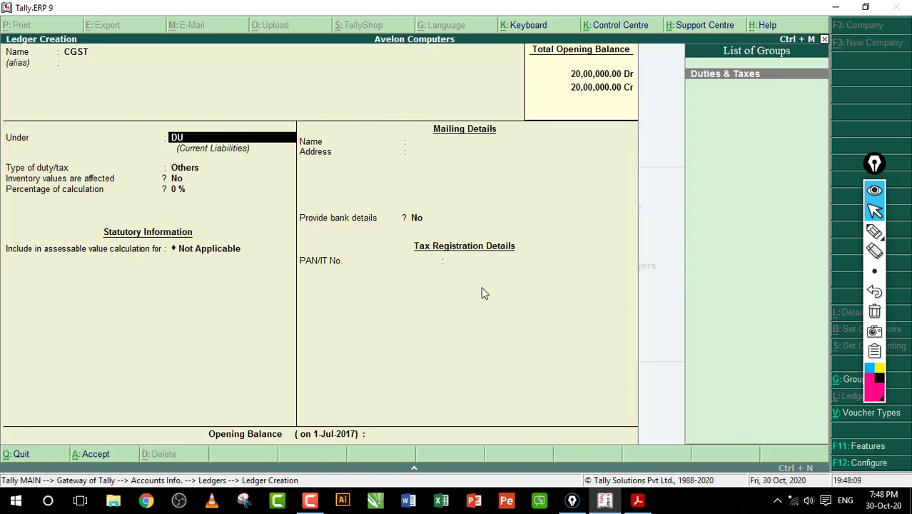
key("Return")
key("Up")
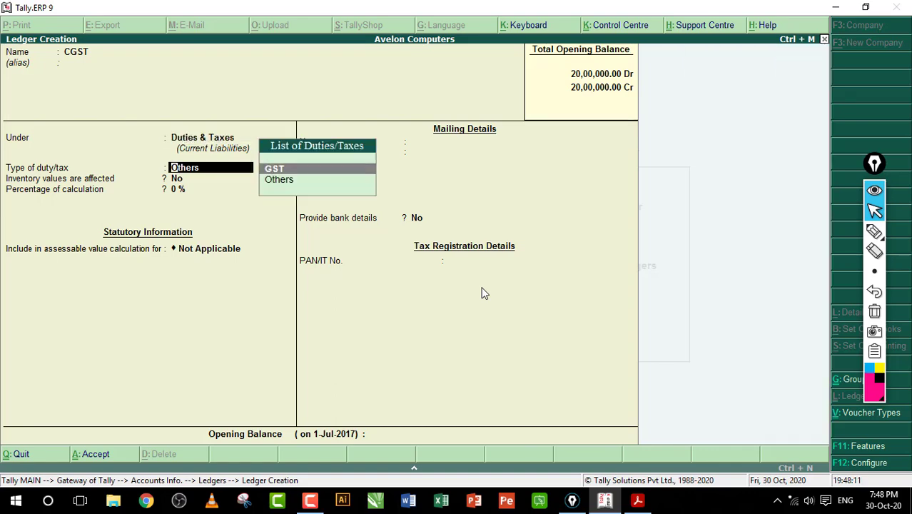
key("Return")
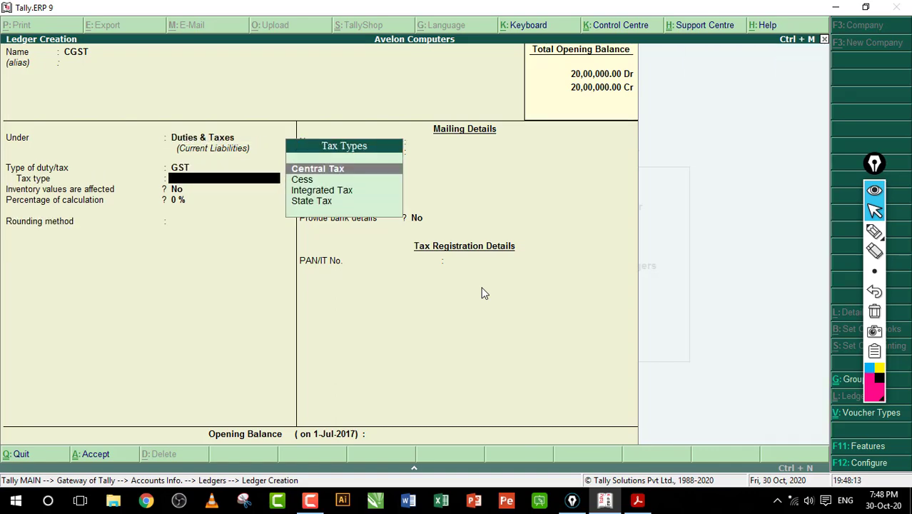
key("Return")
- Keep CGST at 0 %, choose Normal Rounding with a rounding limit of 1, and save the ledger
key("Return")
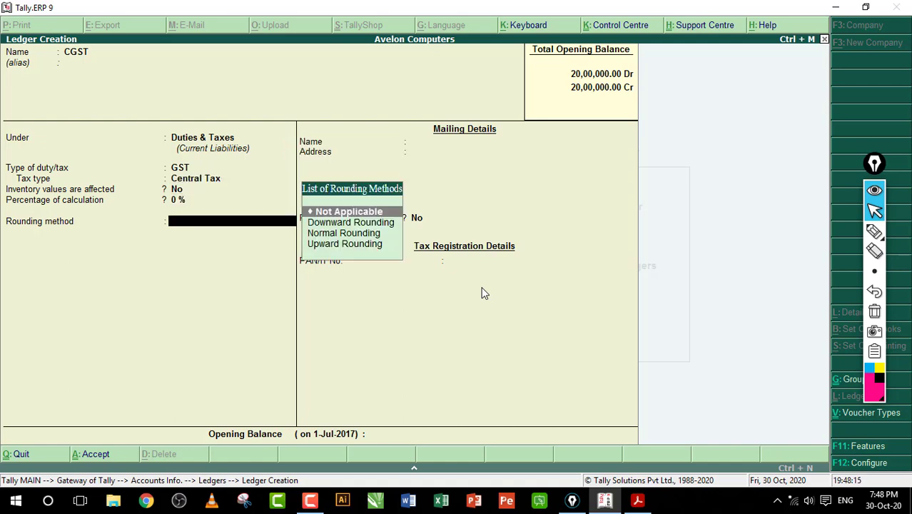
key("Down")
key("Down")
key("Return")
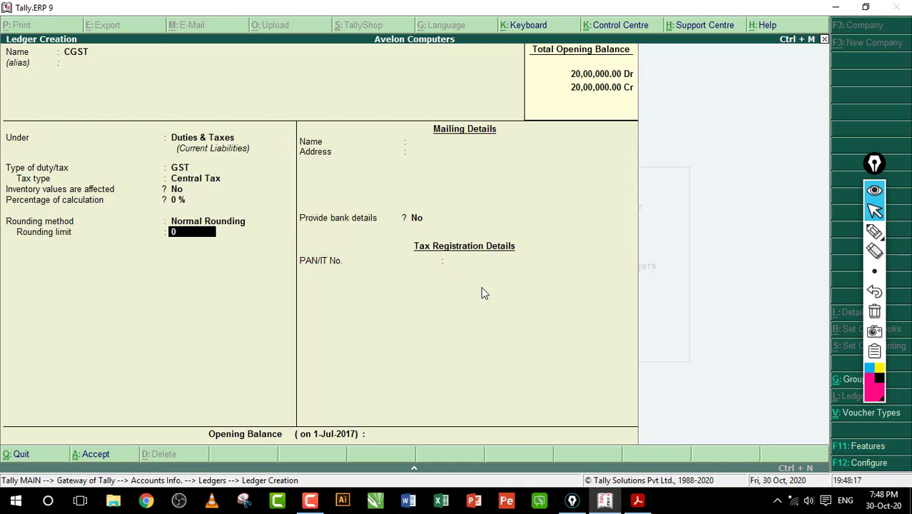
type("1")
key("Return")
key("Return")
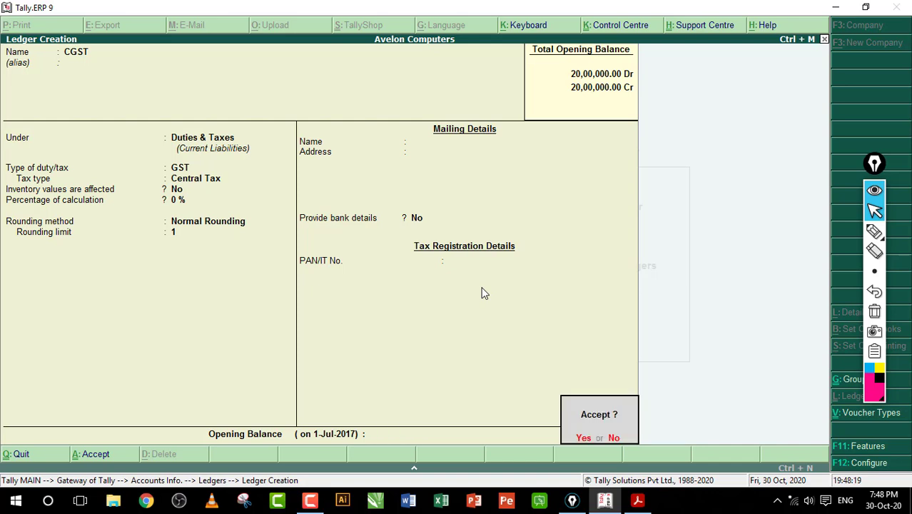
key("Return")
- Start an SGST ledger under Duties & Taxes with duty type GST and tax type State Tax
type("SGST")
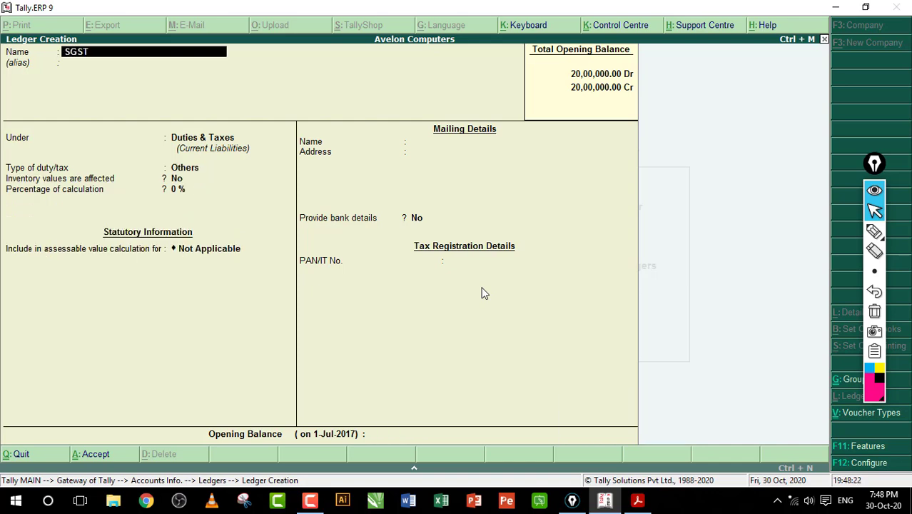
key("Return")
key("Return")
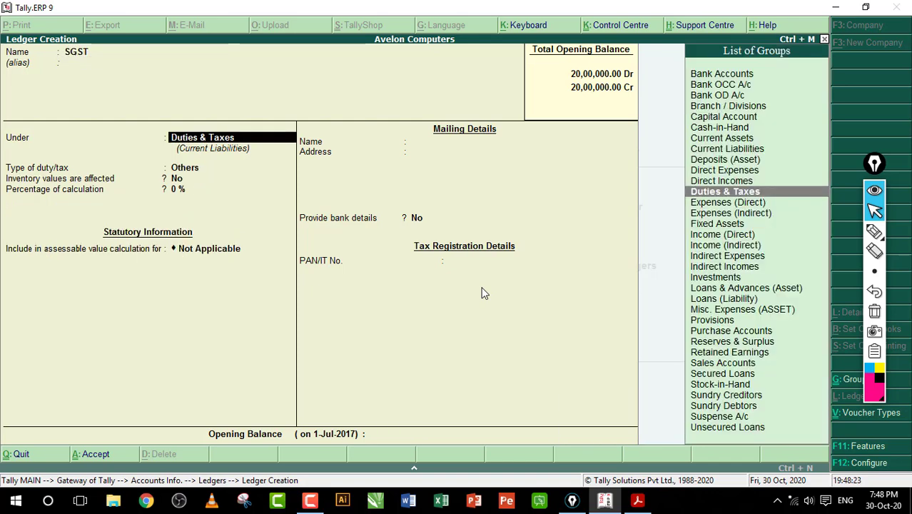
key("Return")
key("Up")
key("Return")
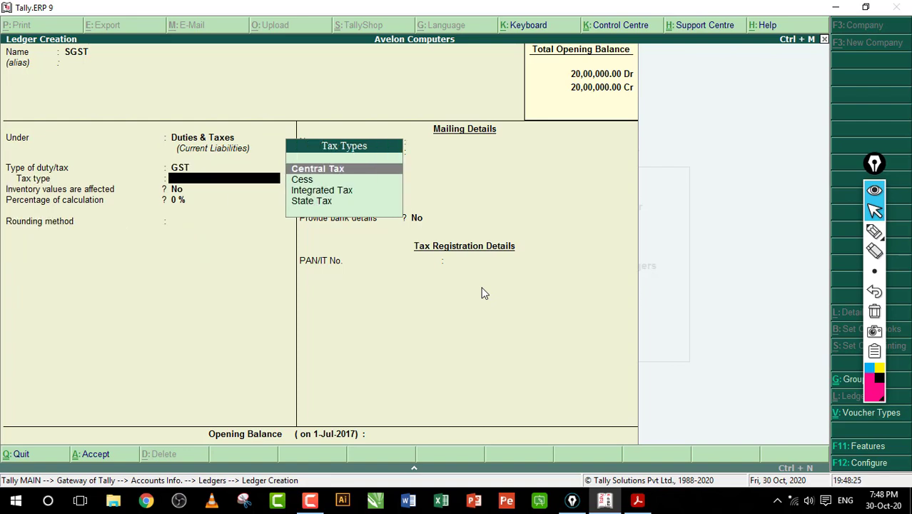
key("Down")
key("Down")
key("Down")
key("Return")
- Keep SGST at 0 %, choose Normal Rounding with a rounding limit of 1, save the ledger, and return to the Gateway of Tally
key("Return")
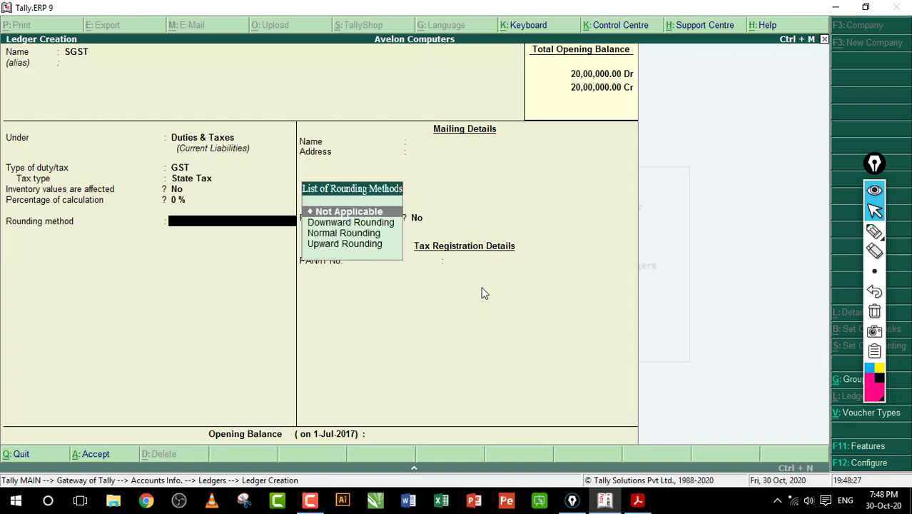
key("Down")
key("Down")
key("Return")
type("1")
key("Return")
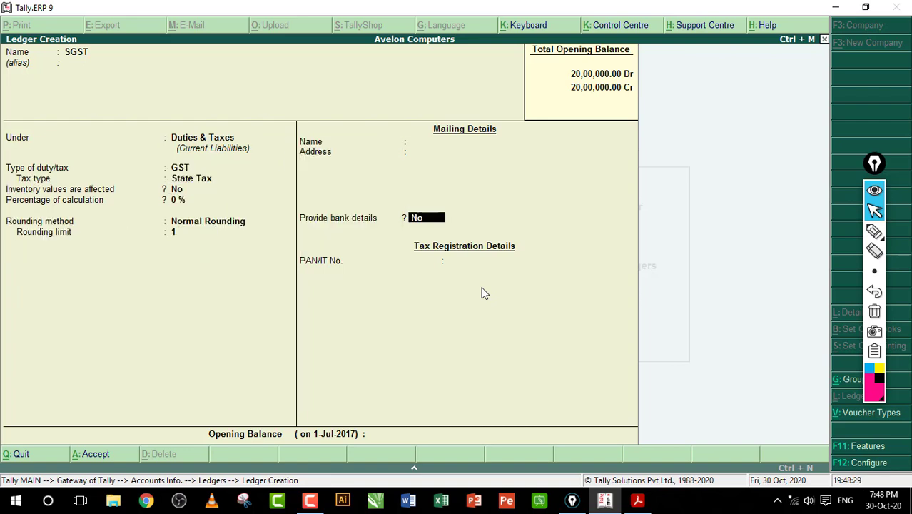
key("Return")
key("Return")
key("Return")
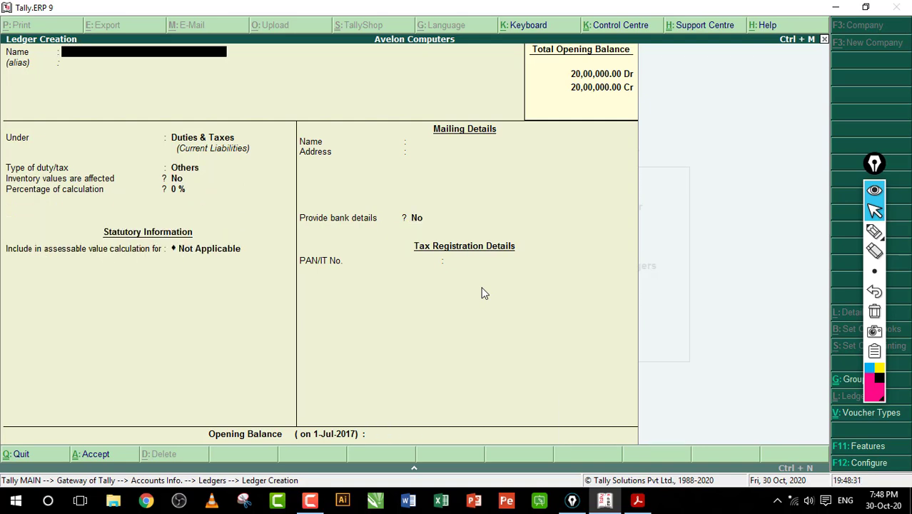
key("Escape")
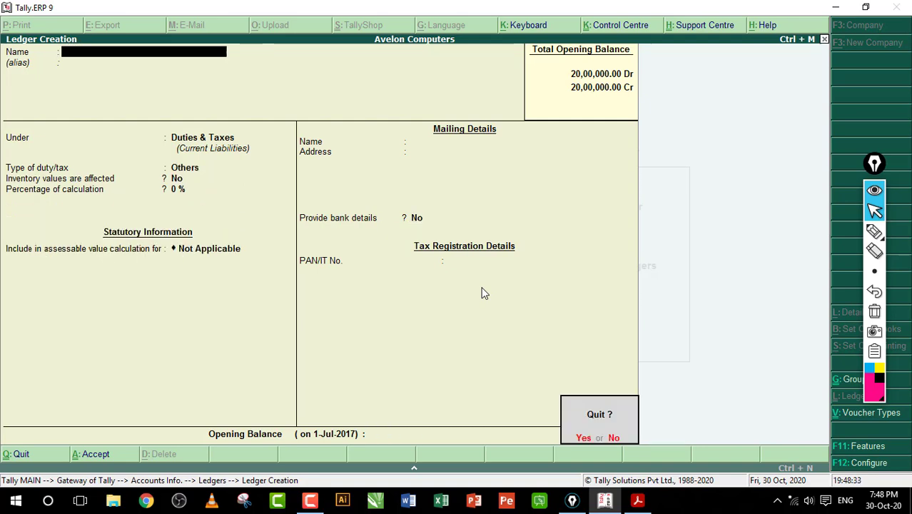
key("Return")
key("Escape")
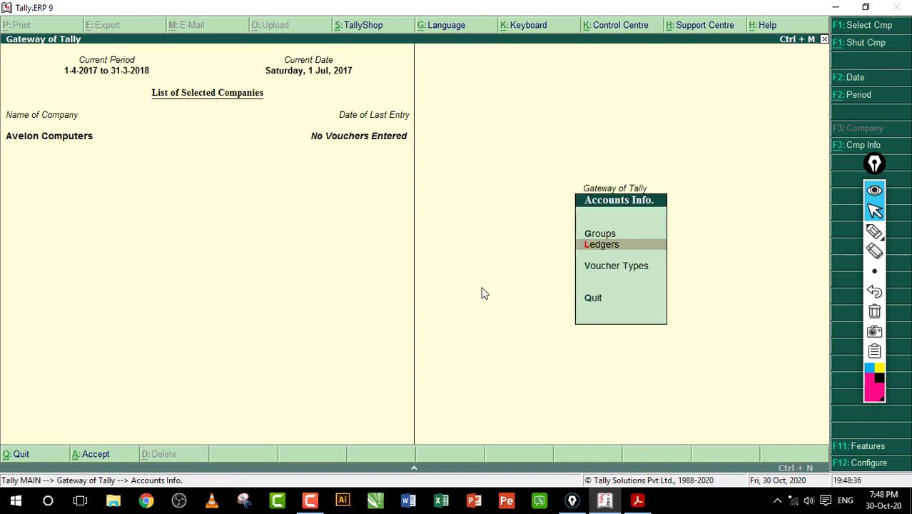
key("Escape")
- Start a new simple unit of measure with the symbol nos and the formal name Number
key("Down")
key("Return")
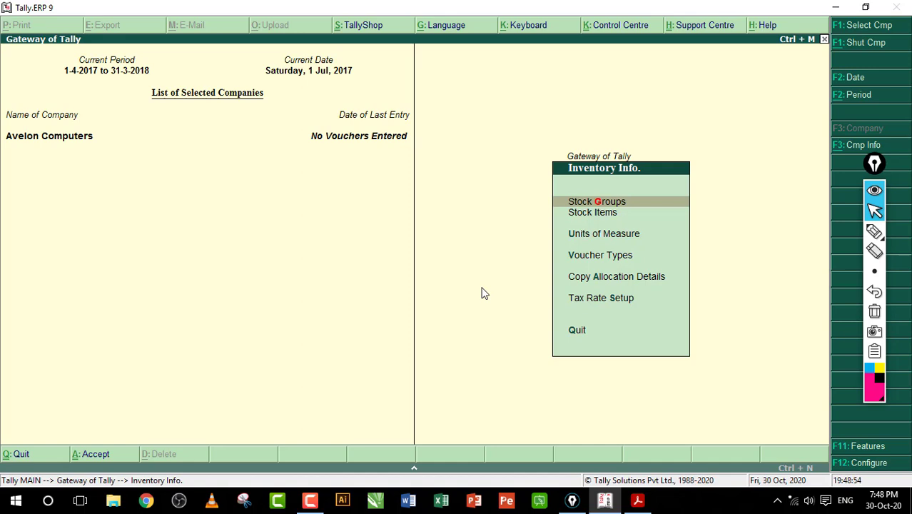
key("Down")
key("Down")
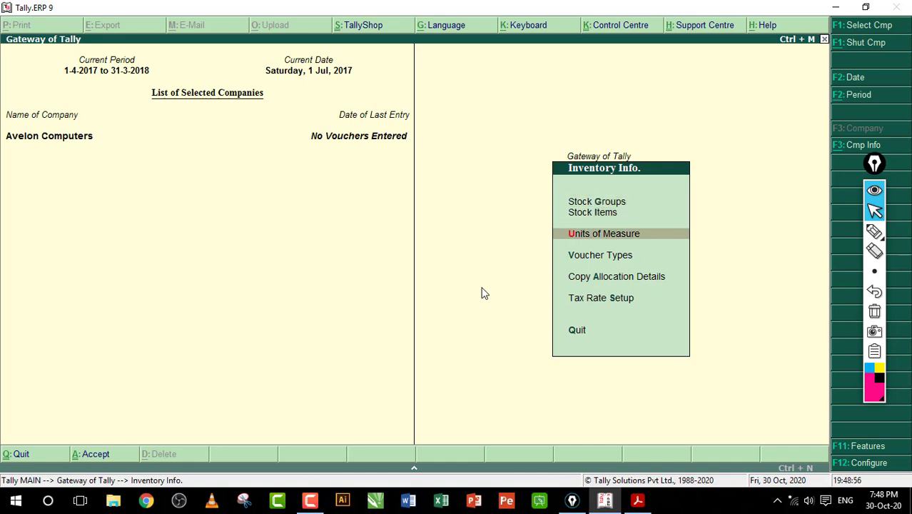
key("Return")
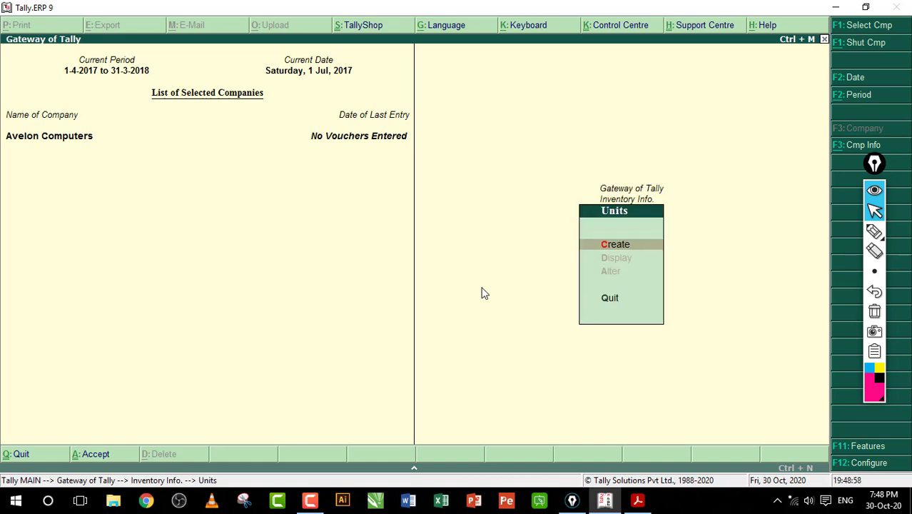
key("Return")
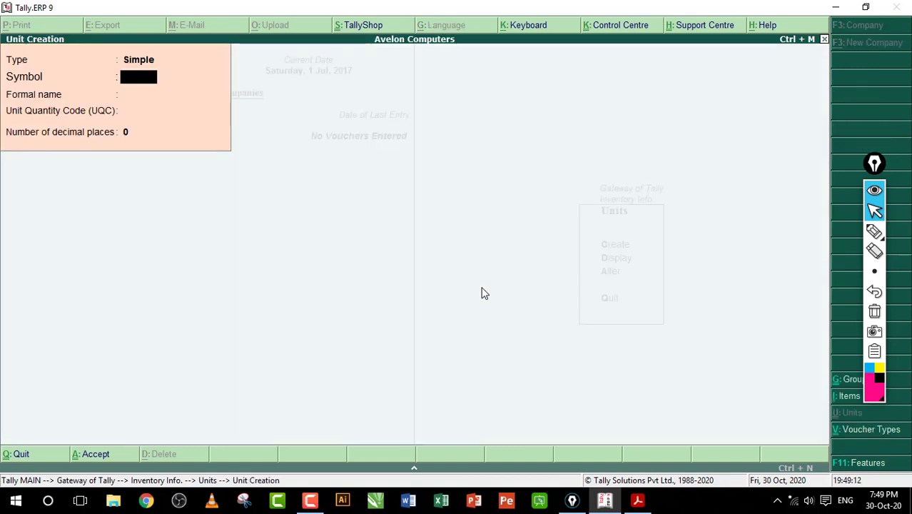
type("nos")
key("Return")
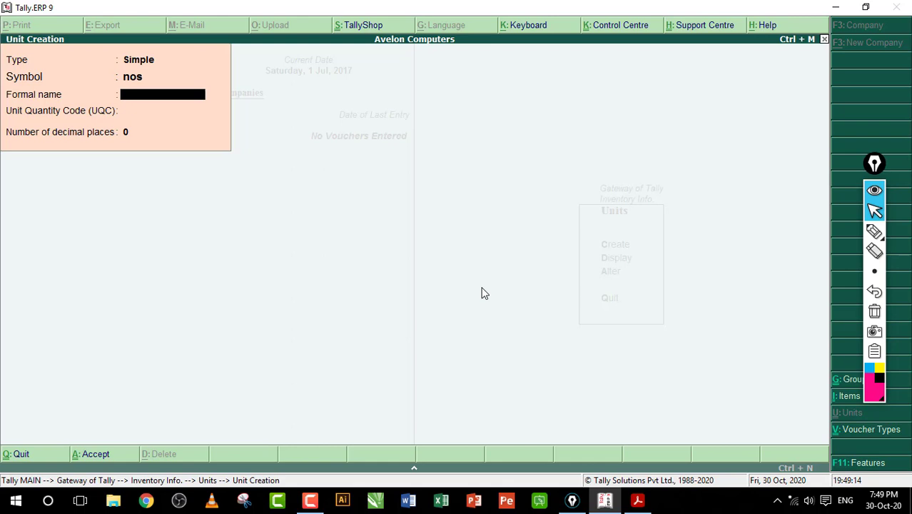
type("Number")
key("Return")
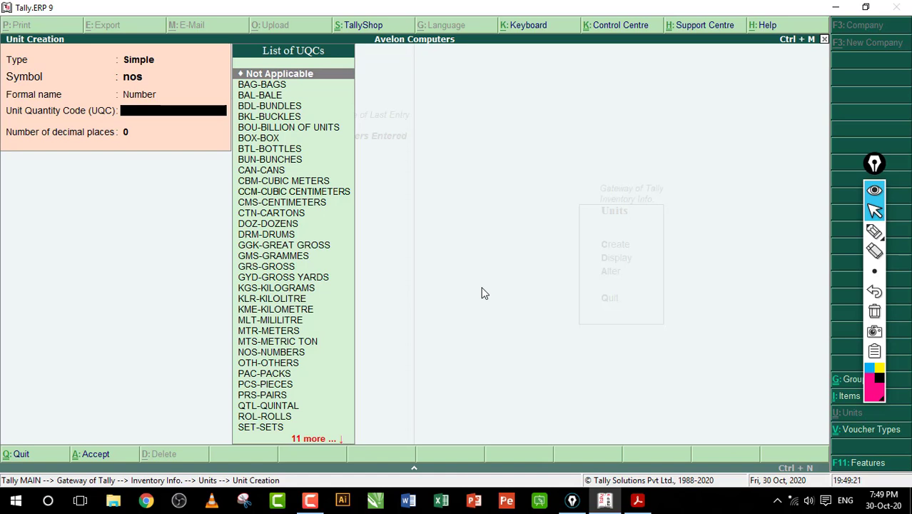
- Assign the unit quantity code NOS-NUMBERS with 0 decimal places, save the unit, and return to the Gateway of Tally
type("no")
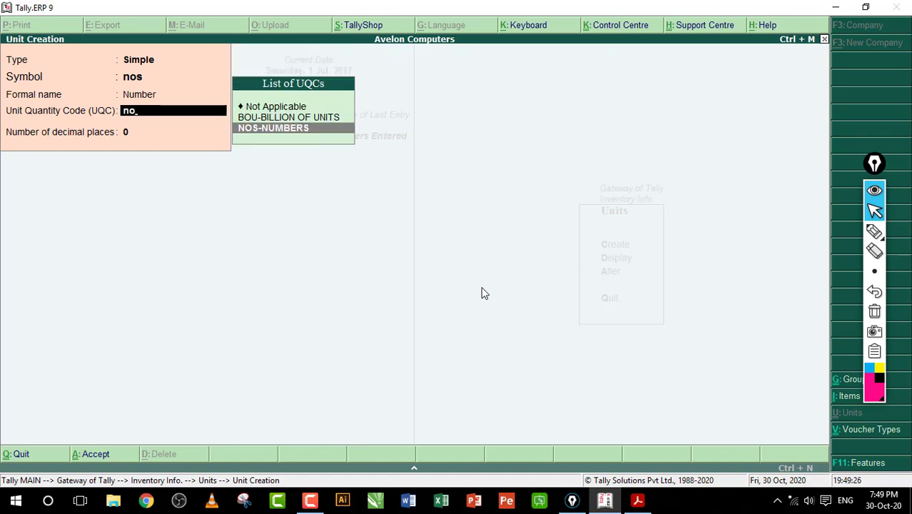
key("Return")
key("Return")
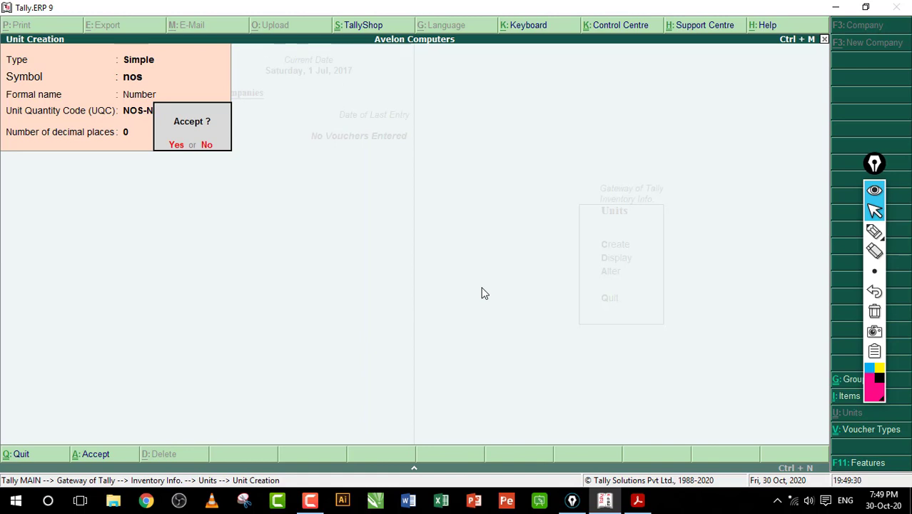
key("Return")
key("Escape")
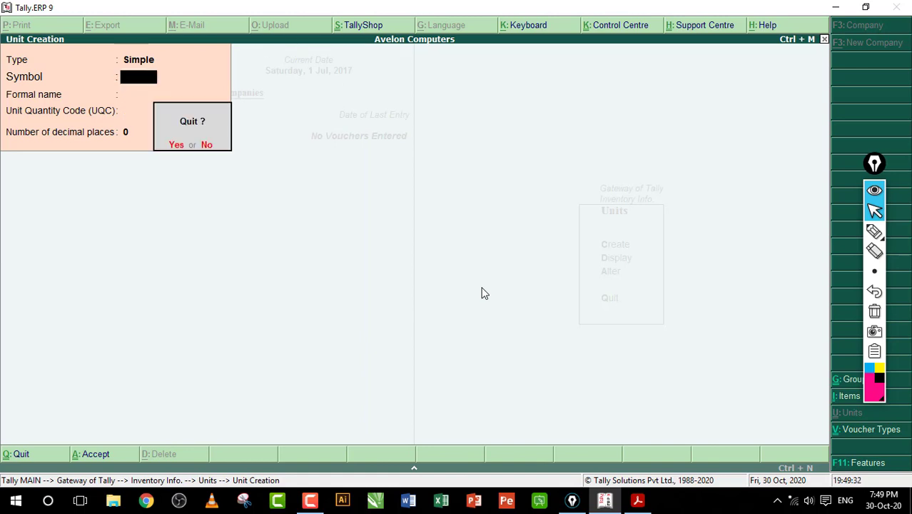
key("Return")
key("Escape")
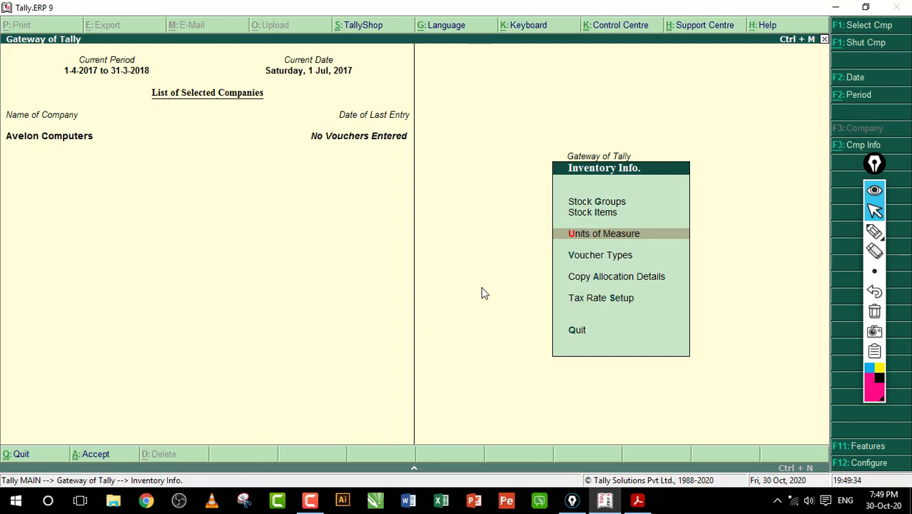
key("Escape")
key("Escape")
key("Escape")
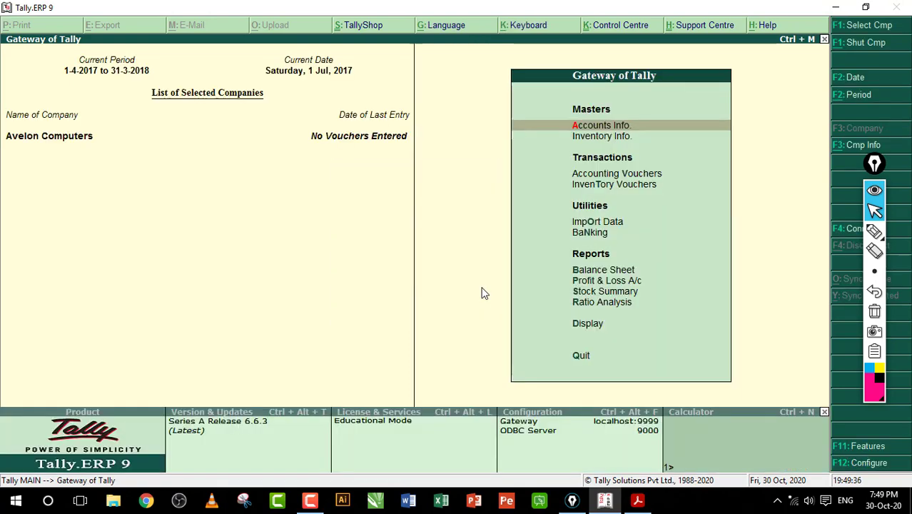
- Enable Maintain multiple Godowns in the company's inventory features, save the change, and return to the Gateway of Tally
key("F11")
key("Down")
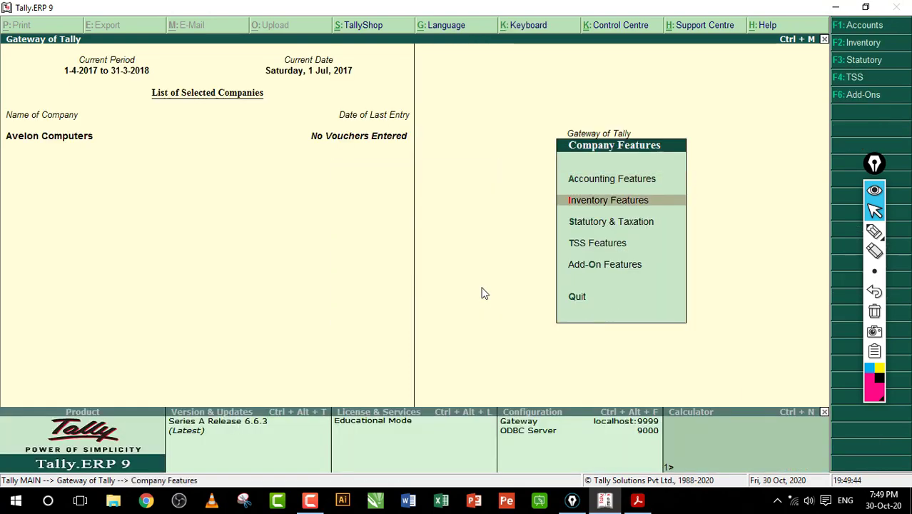
key("Return")
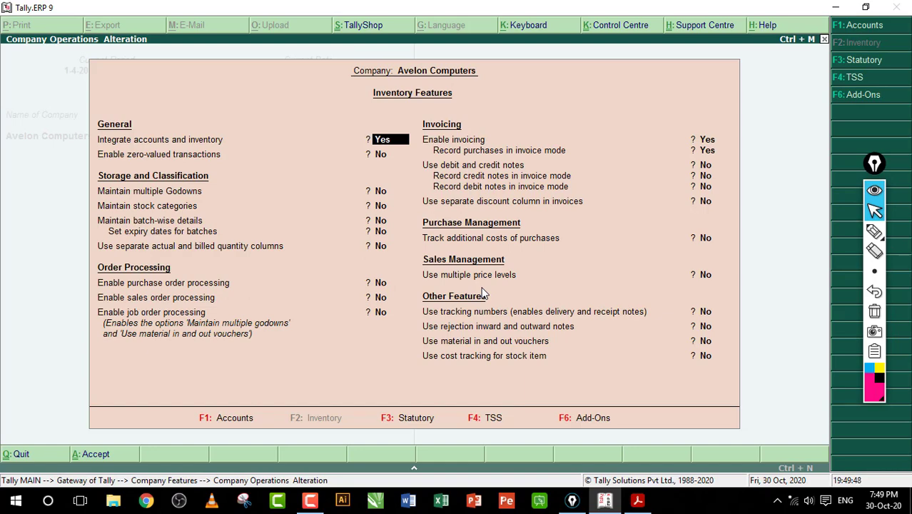
key("Return")
key("Return")
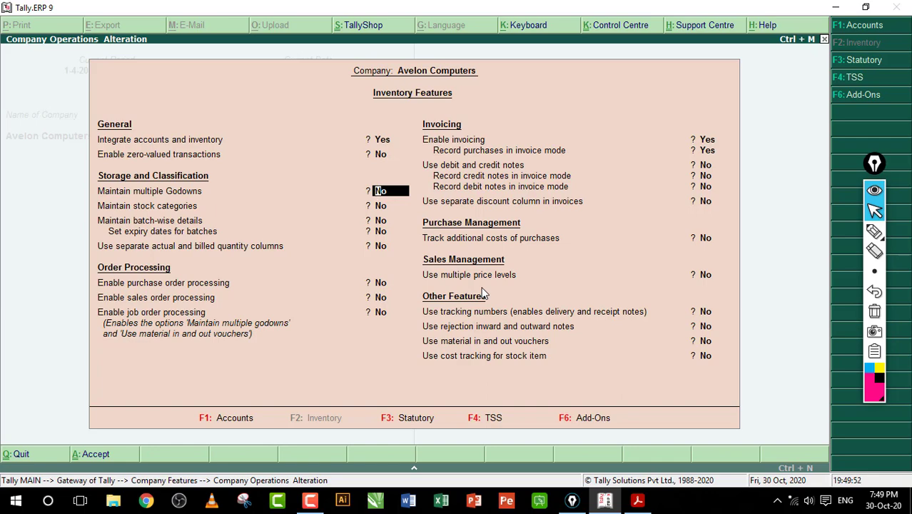
type("y")
key("Return")
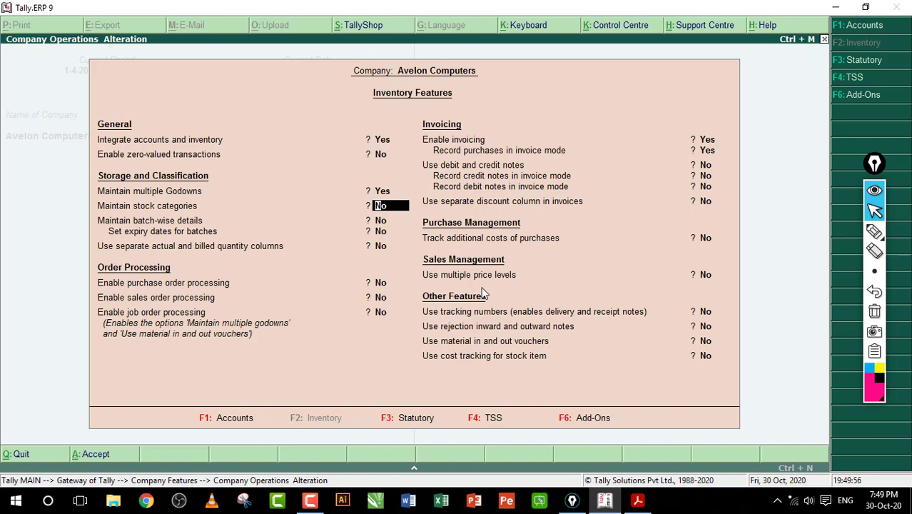
key("ctrl+a")
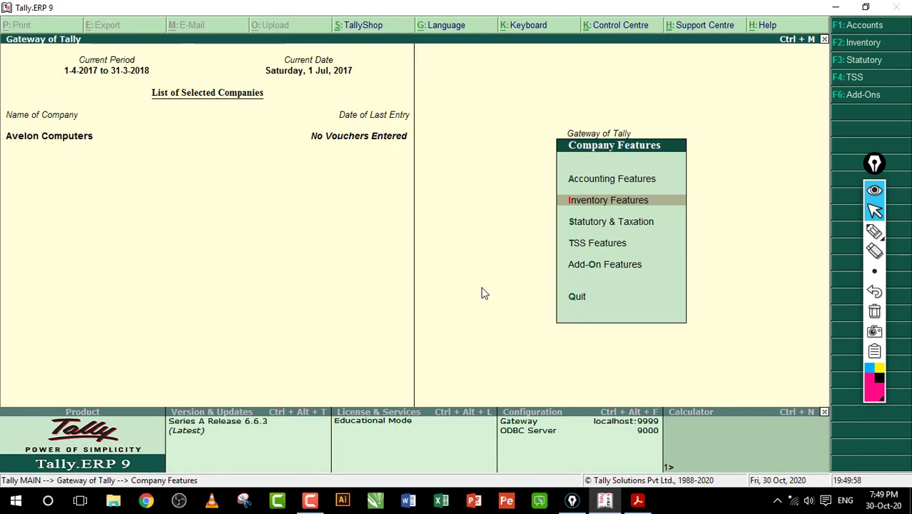
key("Escape")
- Create a single godown named Raw Materials under Primary, keeping both third-party stock options at No, and save it
key("Down")
key("Return")
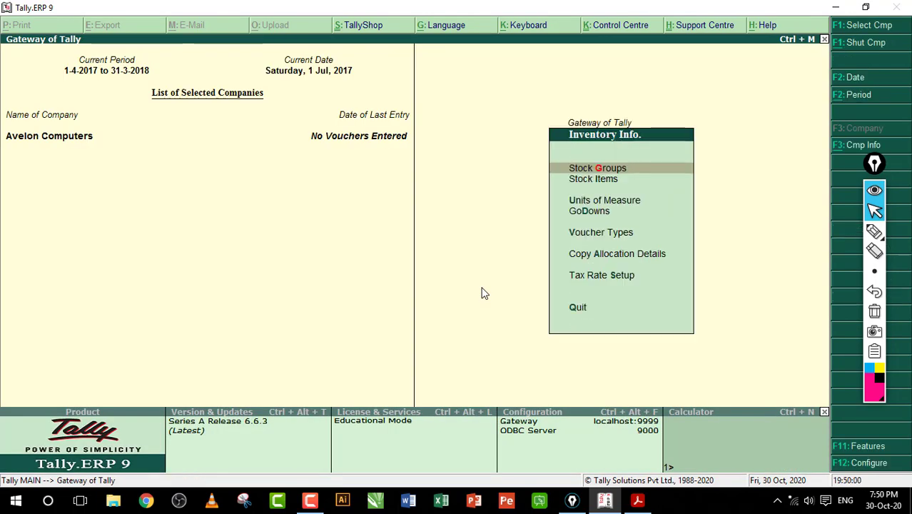
key("Down")
key("Down")
key("Down")
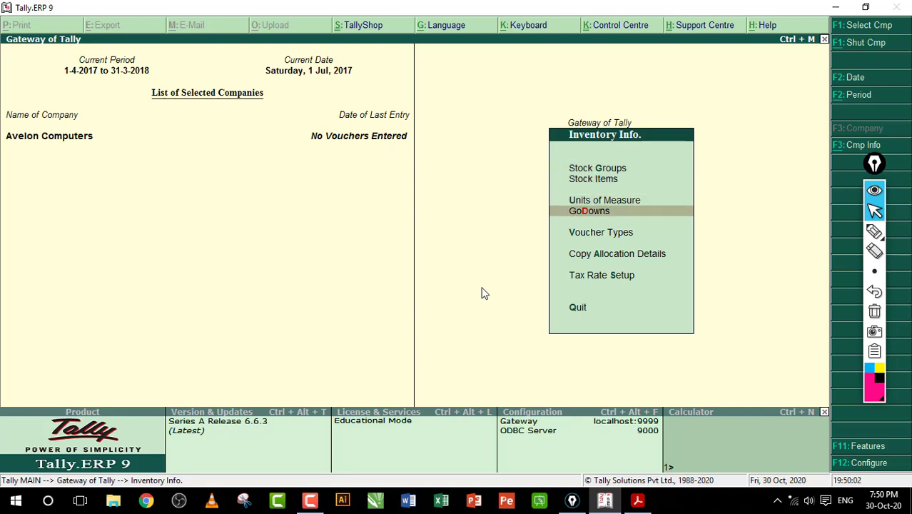
key("Up")
key("Down")
key("Return")
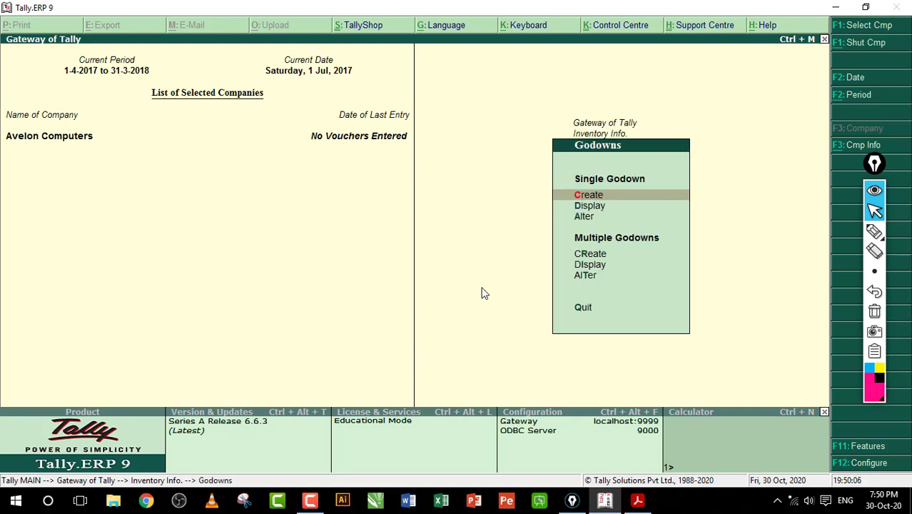
key("Return")
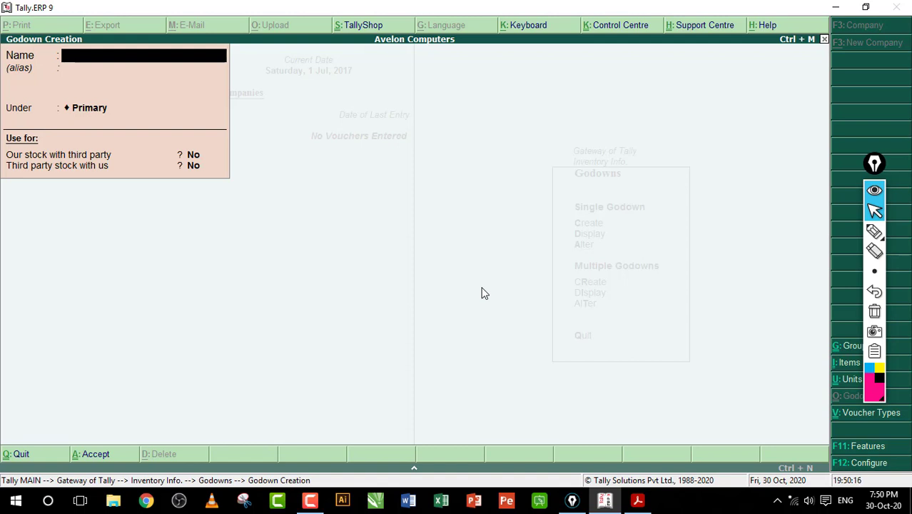
type("Raw Materials")
key("Return")
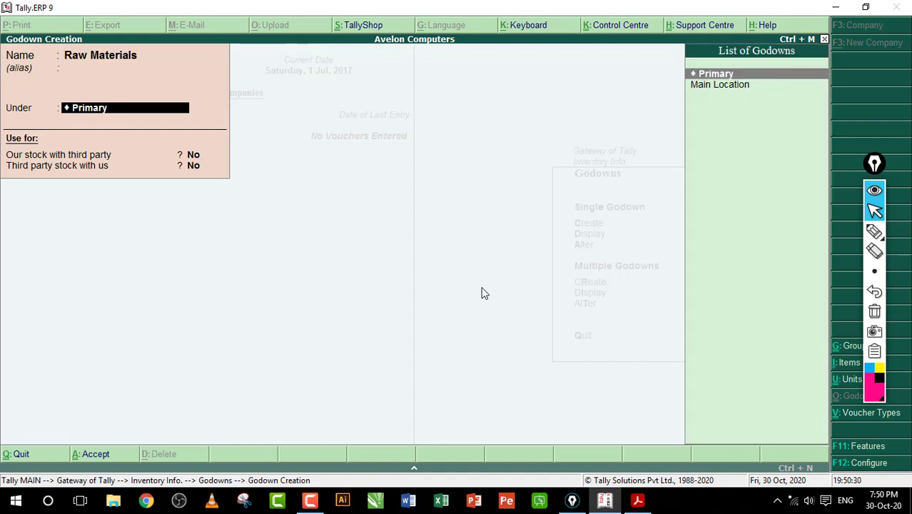
key("Return")
key("Return")
key("Return")
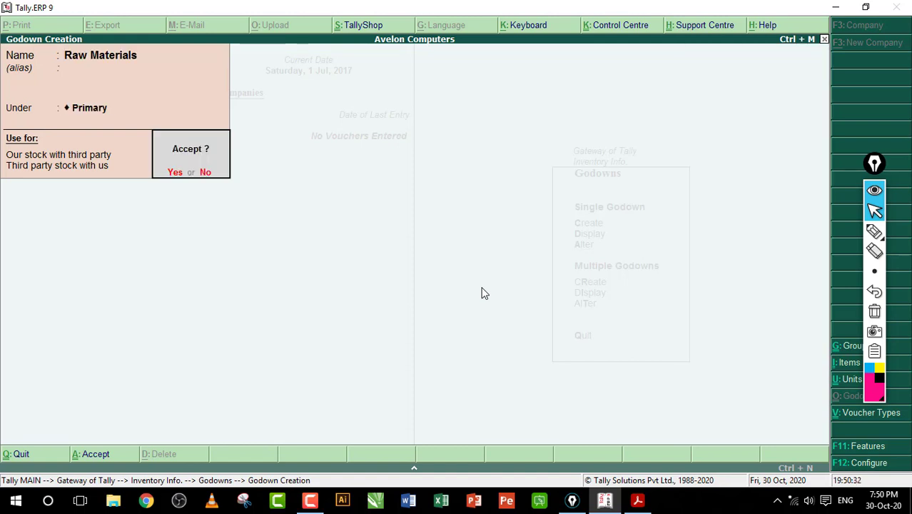
key("Return")
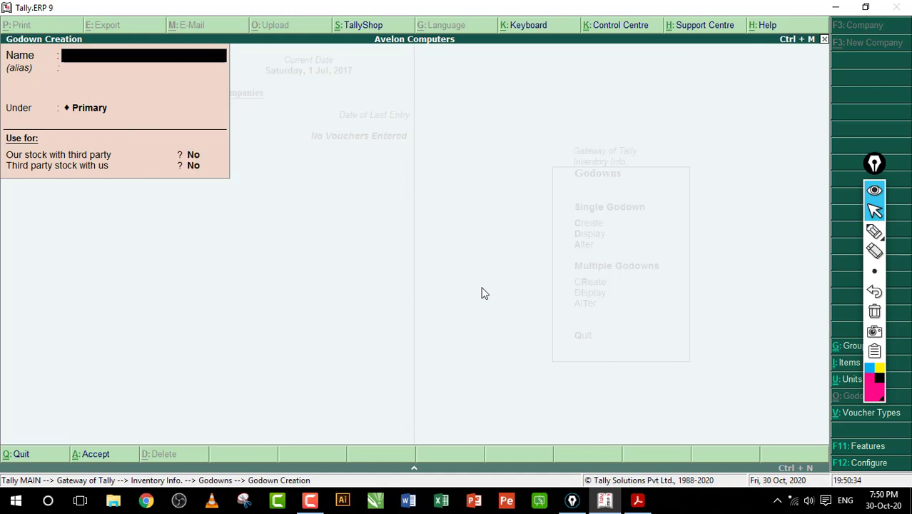
- Create a godown named Finished Materials under Primary with both third-party stock options at No, and save it
type("Finished Materials")
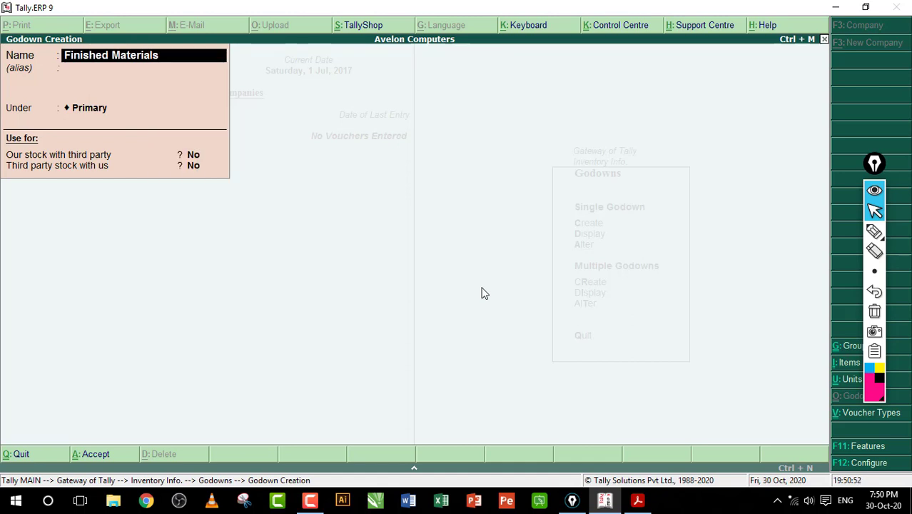
key("Return")
key("Return")
key("Return")
key("Return")
key("Return")
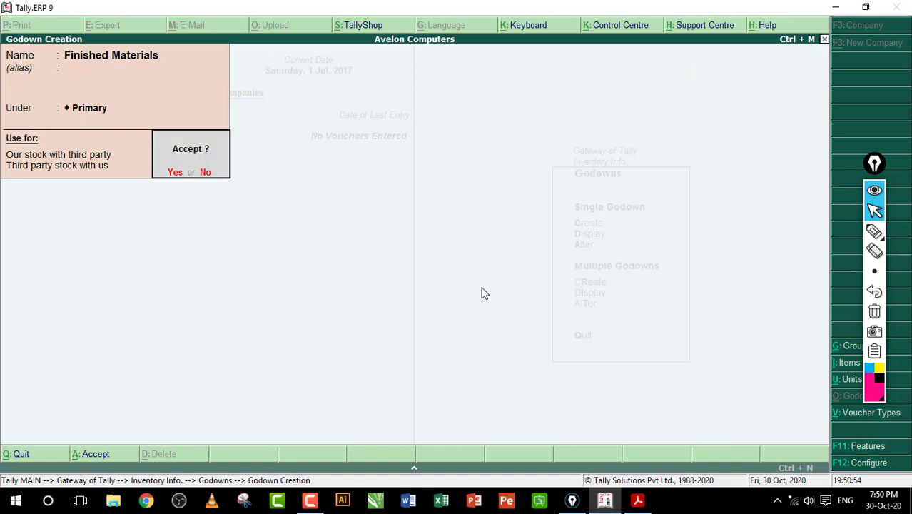
key("Return")
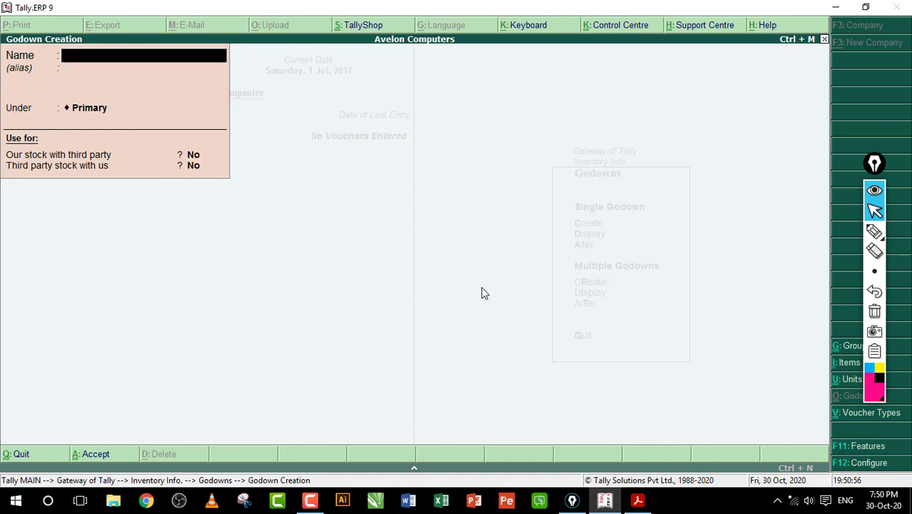
- Create a godown named Job Work Materials with the default settings, save it, and leave godown creation
type("Job Work Materials")
key("Return")
key("Return")
key("Return")
key("Return")
key("Return")
key("Return")
key("Escape")
key("y")
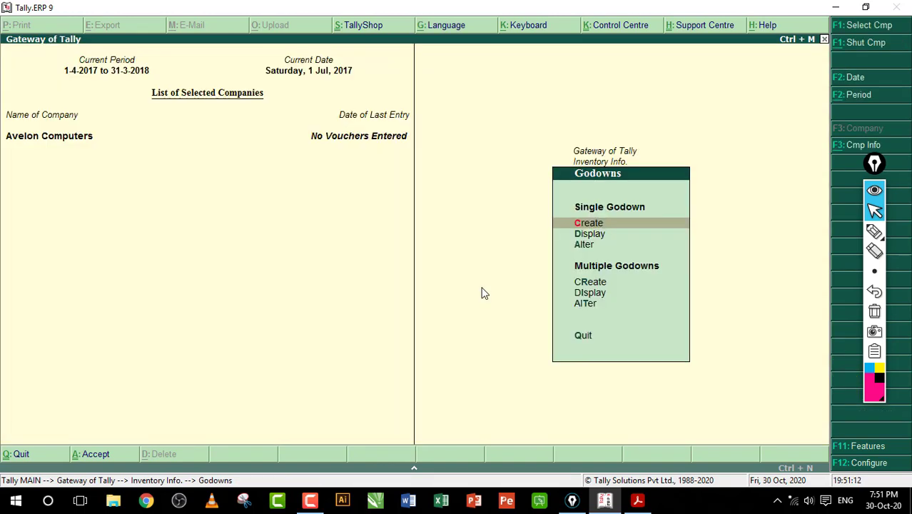
- Return to the inventory masters and start a new single stock group
key("Escape")
key("Up")
key("Up")
key("Up")
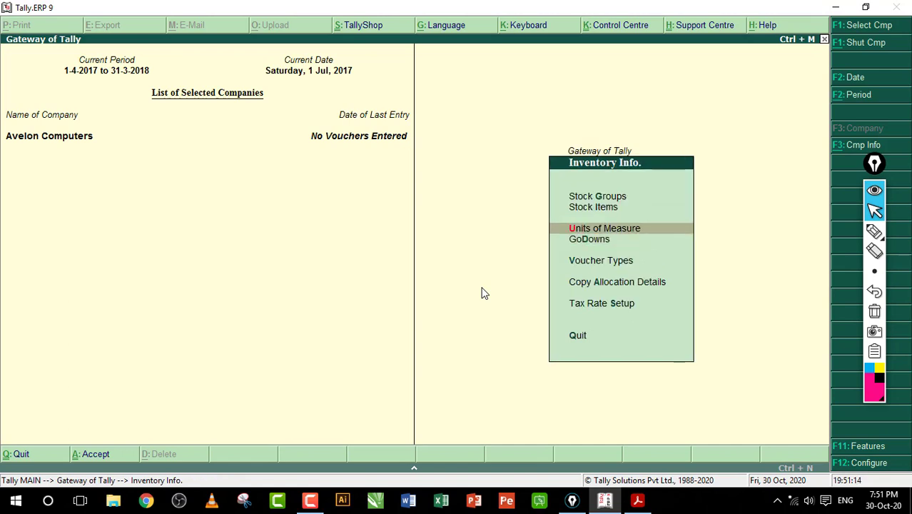
key("Return")
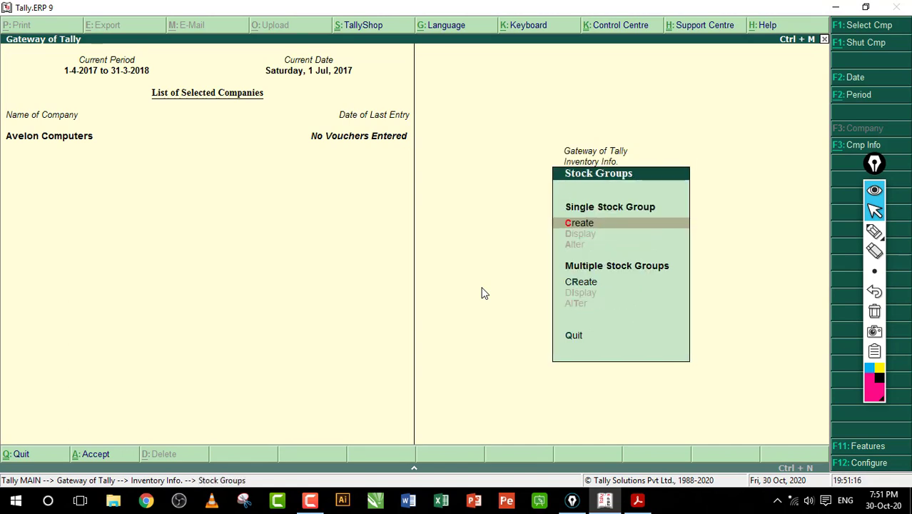
key("Return")
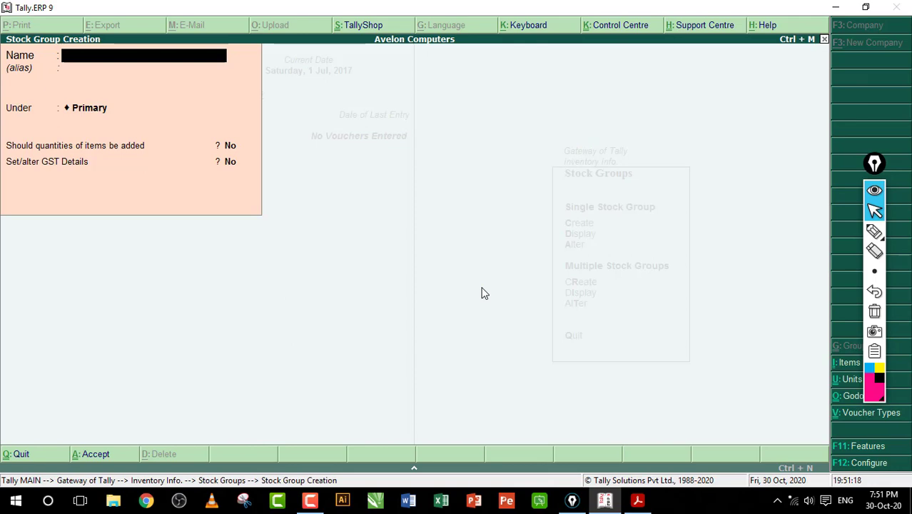
- Switch to the Case Study 5 PDF in Adobe Acrobat Reader and examine the instructions for creating stock groups
left_click(637, 500)
left_click(502, 347)
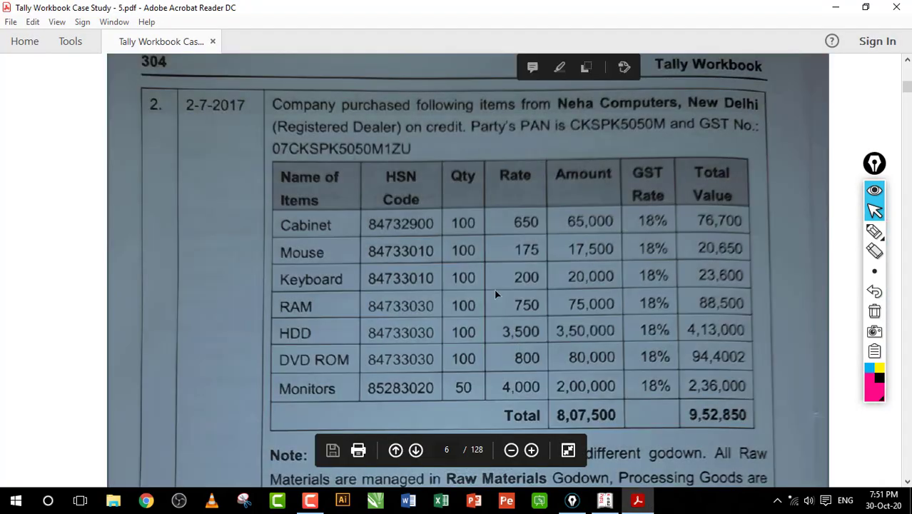
scroll(494, 289, "down", 6)
scroll(494, 289, "down", 20)
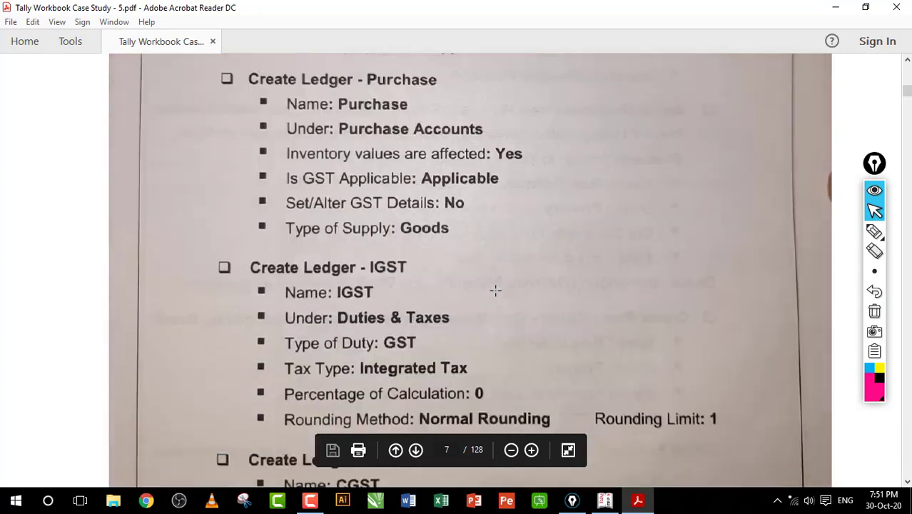
scroll(495, 290, "down", 12)
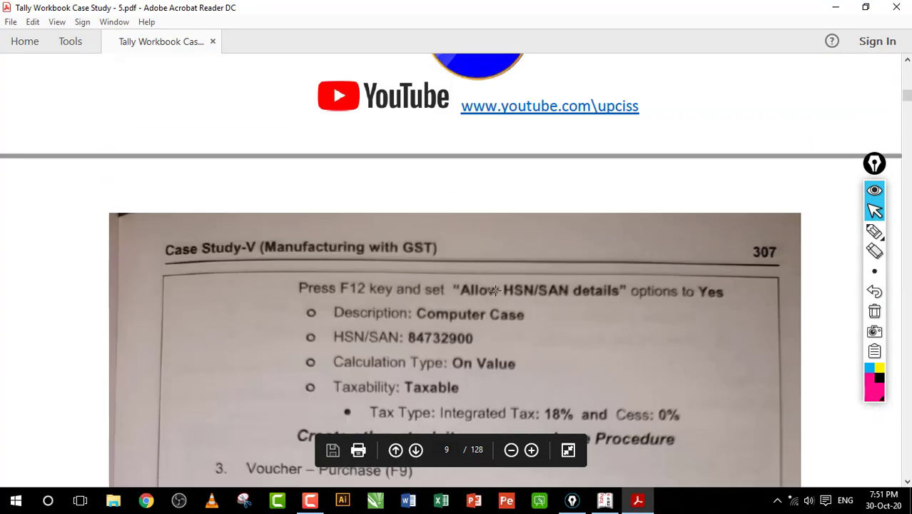
scroll(495, 289, "up", 10)
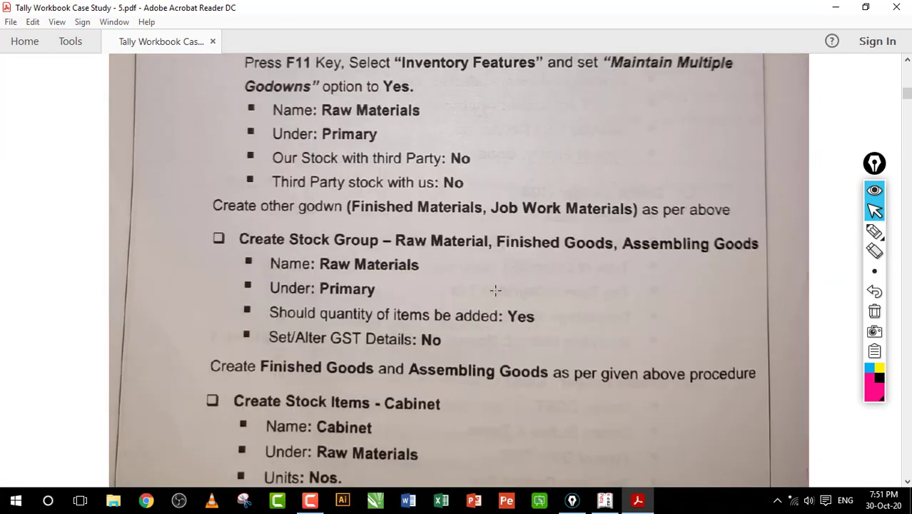
scroll(496, 289, "down", 3)
scroll(496, 290, "up", 2)
scroll(495, 289, "down", 2)
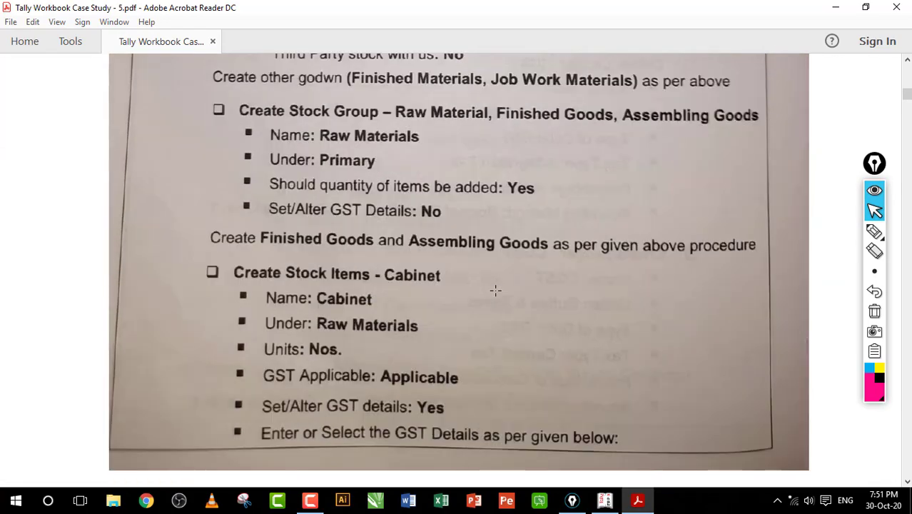
left_click(875, 231)
left_click_drag(415, 122, 727, 138)
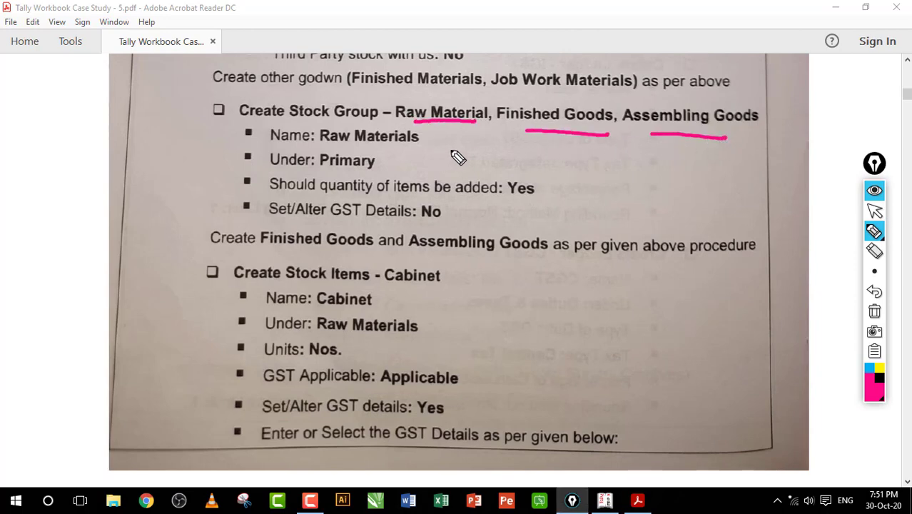
left_click(874, 311)
left_click(875, 211)
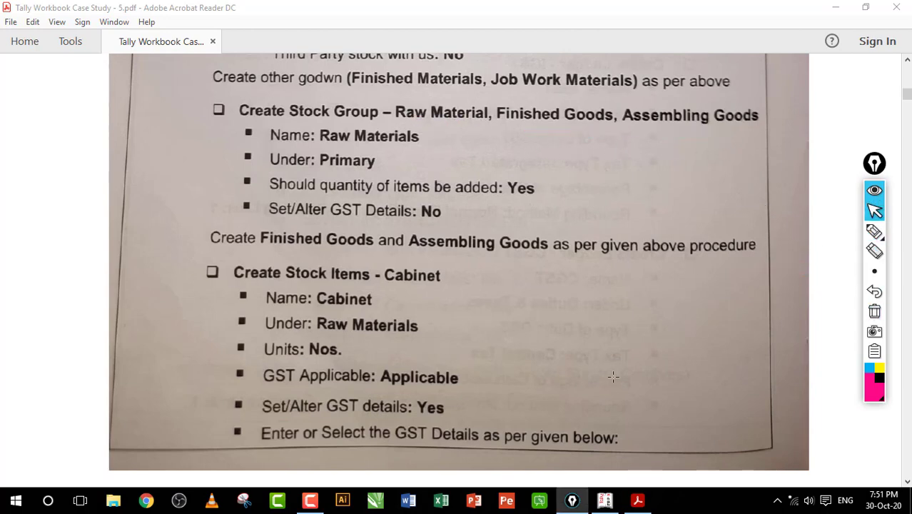
- Switch back to Tally.ERP 9 and create the stock group Raw Materials under Primary, with quantities added Yes and GST details No
left_click(605, 499)
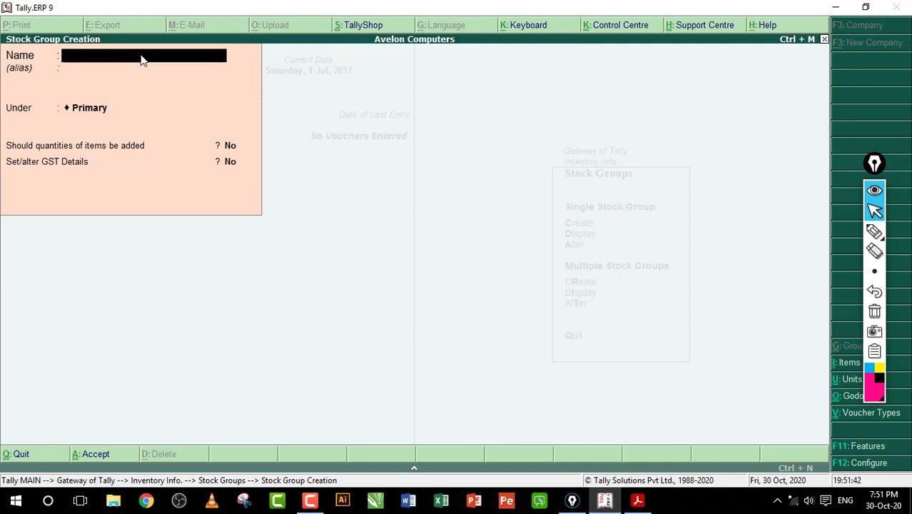
type("Raw Materials")
key("Return")
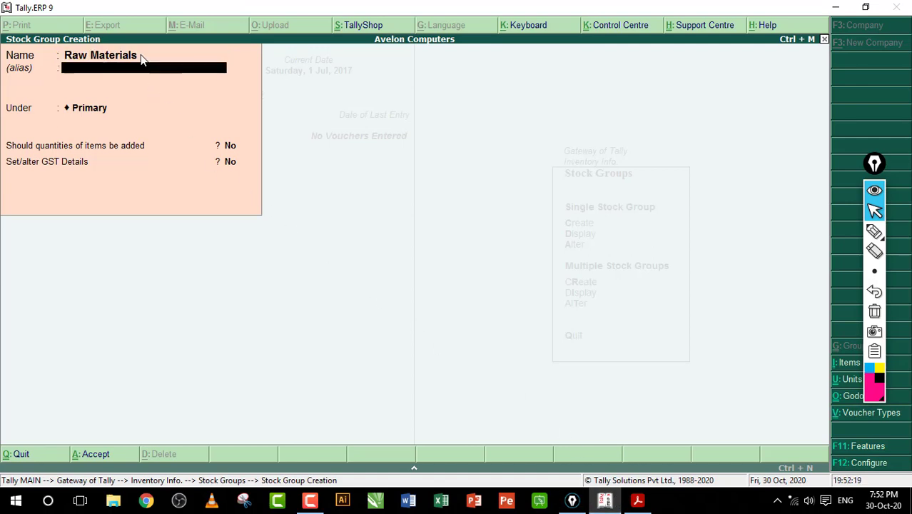
key("Return")
key("Return")
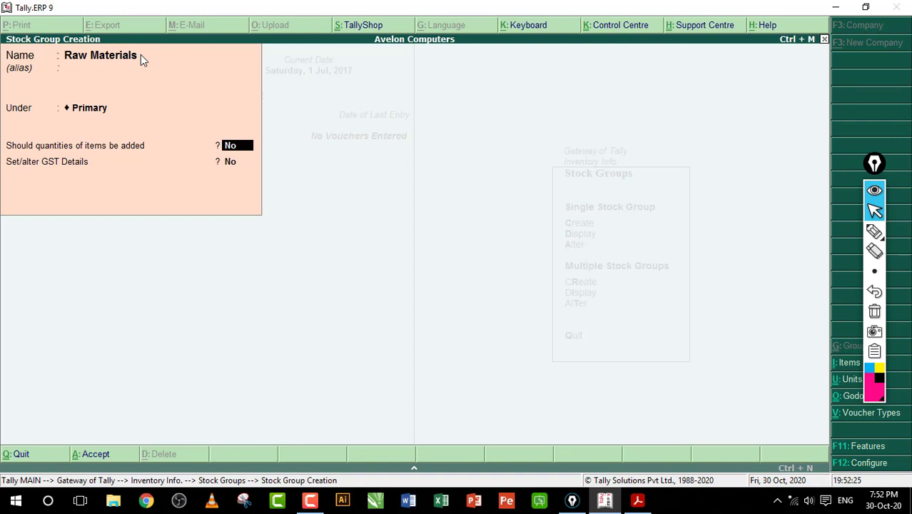
type("y")
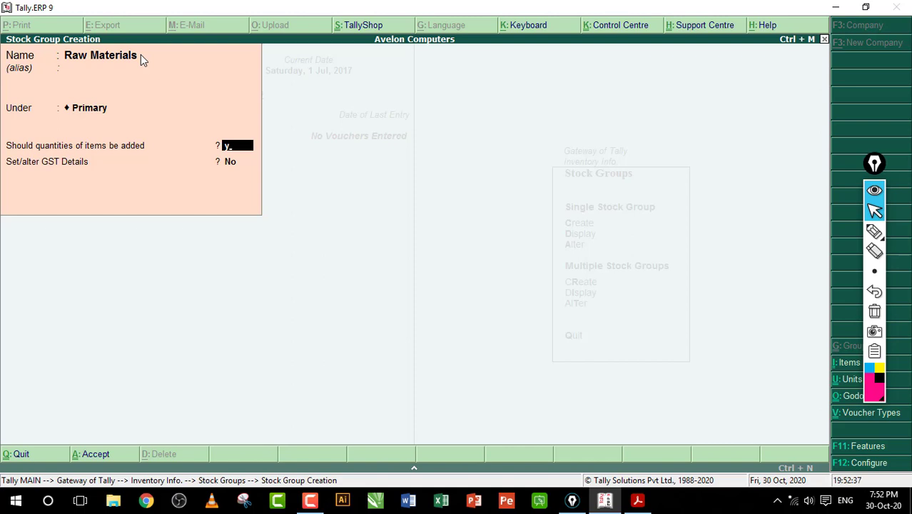
key("Return")
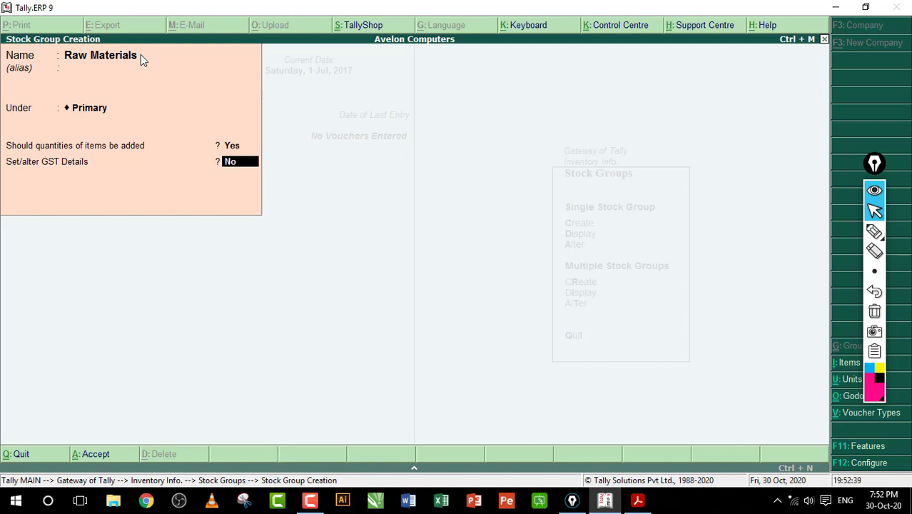
key("Return")
key("Return")
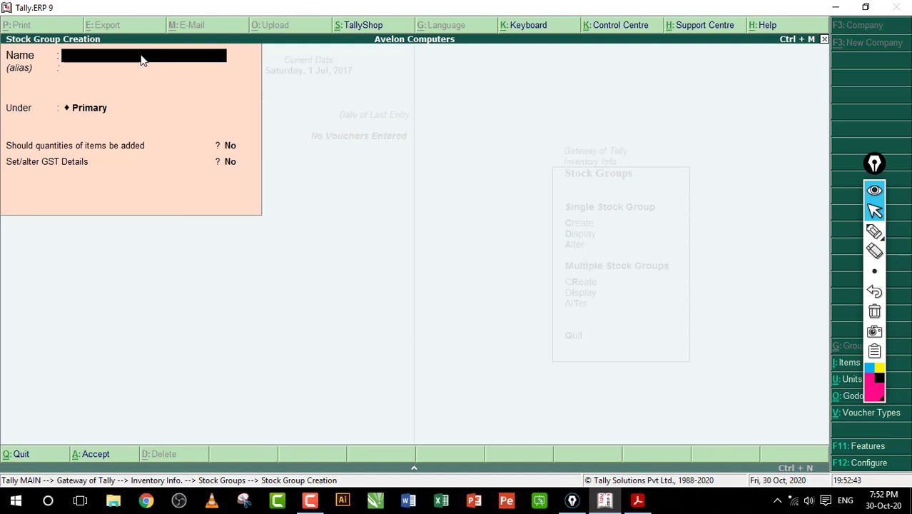
- Create the stock group Finished Goods under Primary, with quantities of items added set to Yes and GST details kept at No
type("Finished Goods")
key("Return")
key("Return")
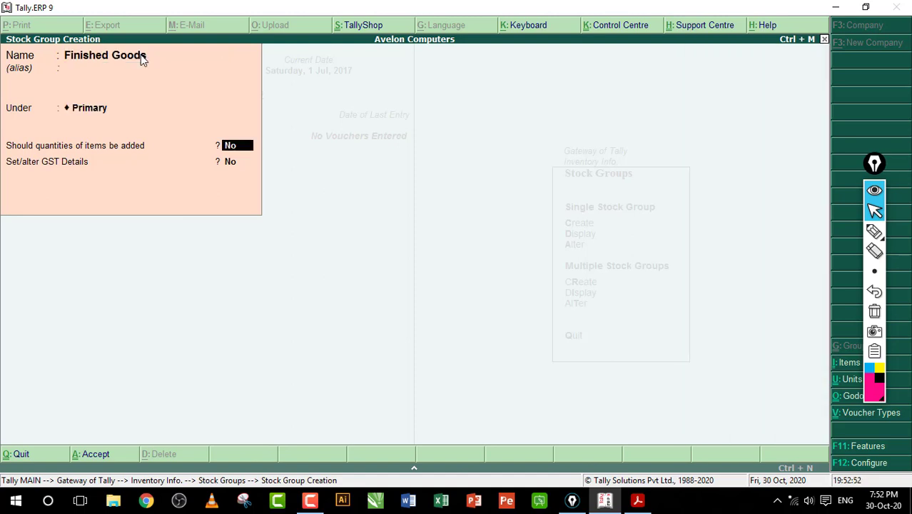
type("y")
key("Return")
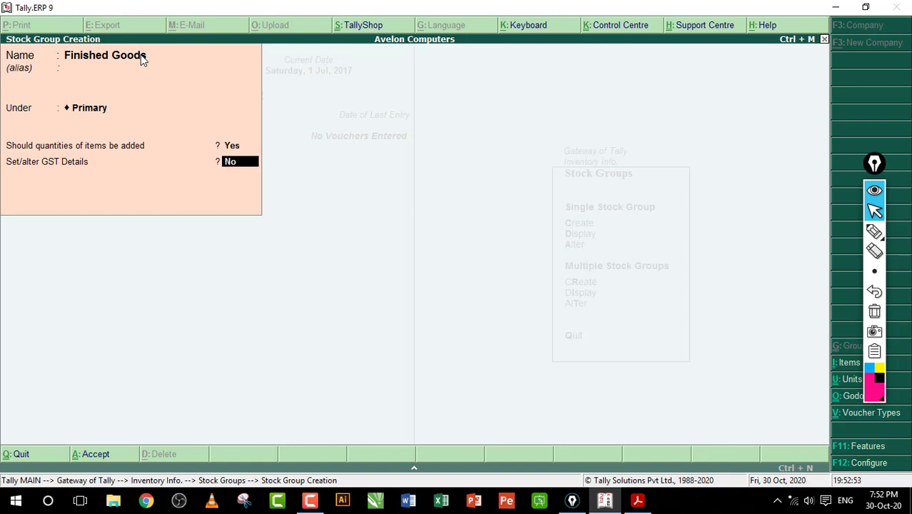
key("Return")
key("Return")
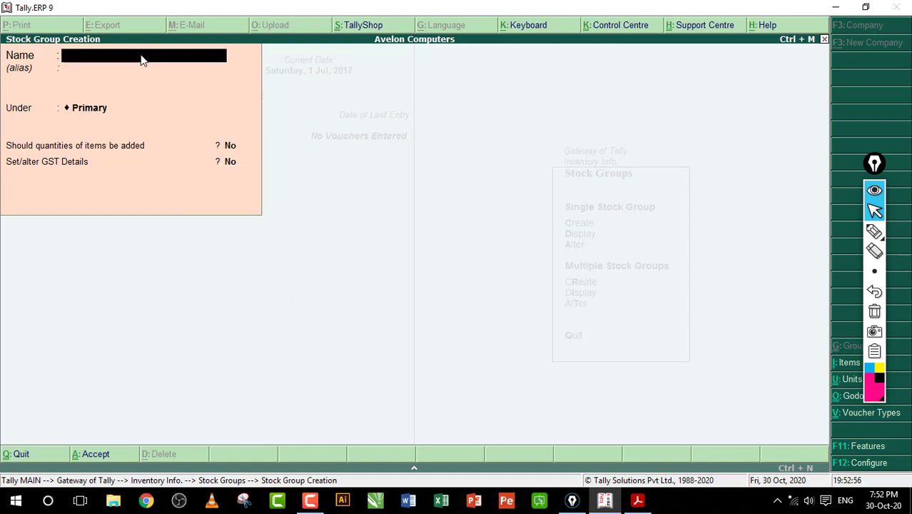
- Create the stock group Assembling Goods under Primary, with quantities of items added set to Yes and GST details kept at No
type("Assembling Goods")
key("Return")
key("Return")
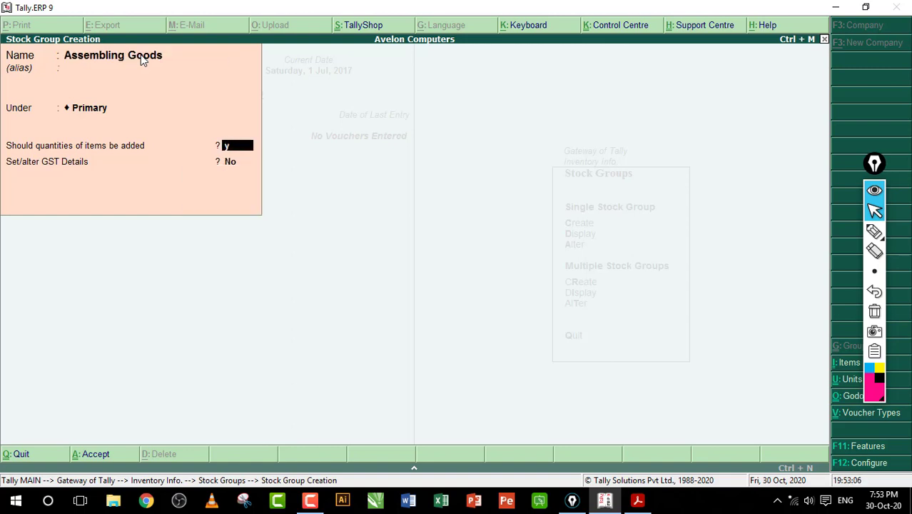
type("y")
key("Return")
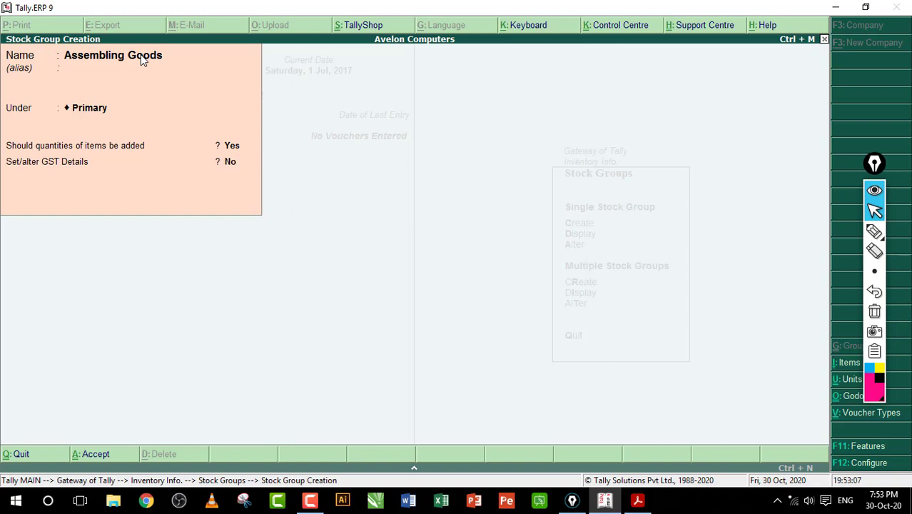
key("Return")
key("Return")
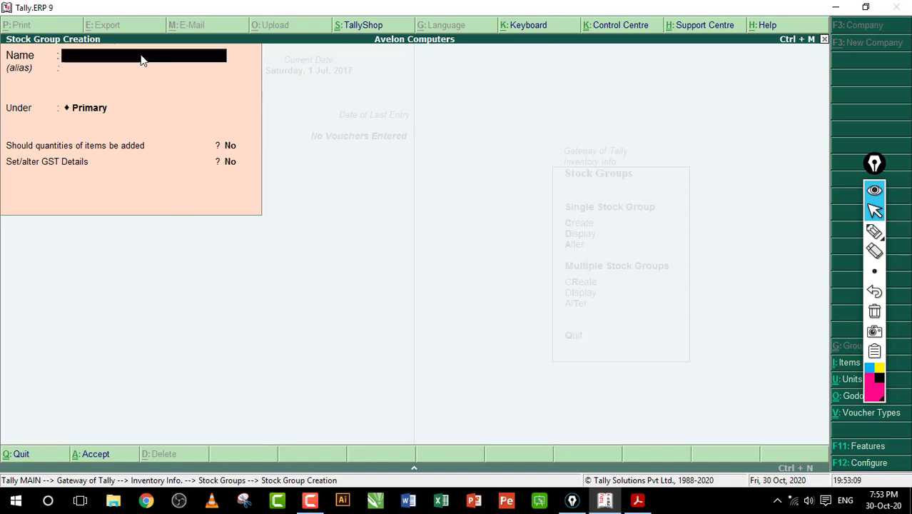
- Leave stock group creation, return to the inventory masters and start a new single stock item
key("Escape")
key("Return")
key("Escape")
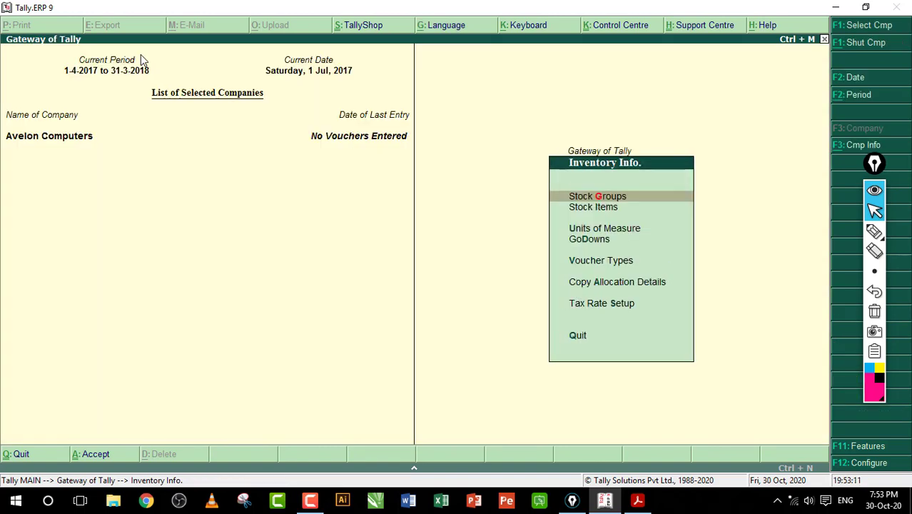
key("Down")
key("Return")
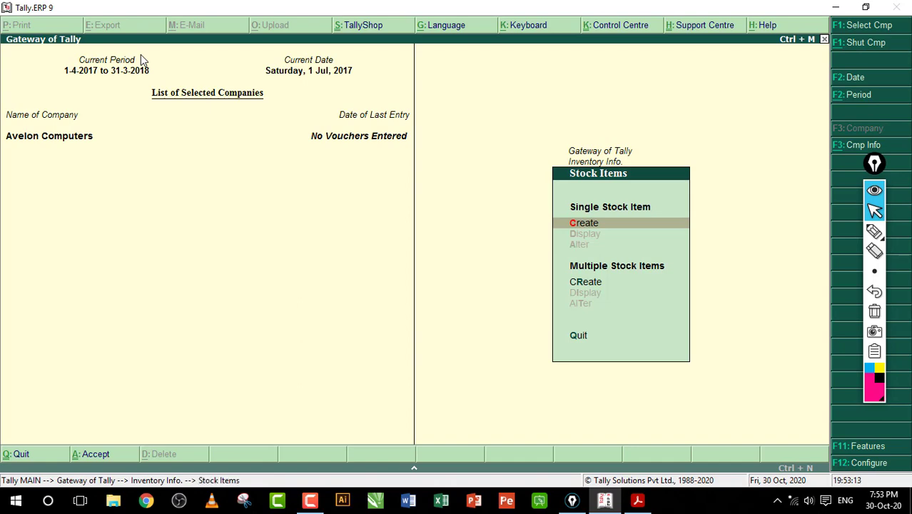
key("Return")
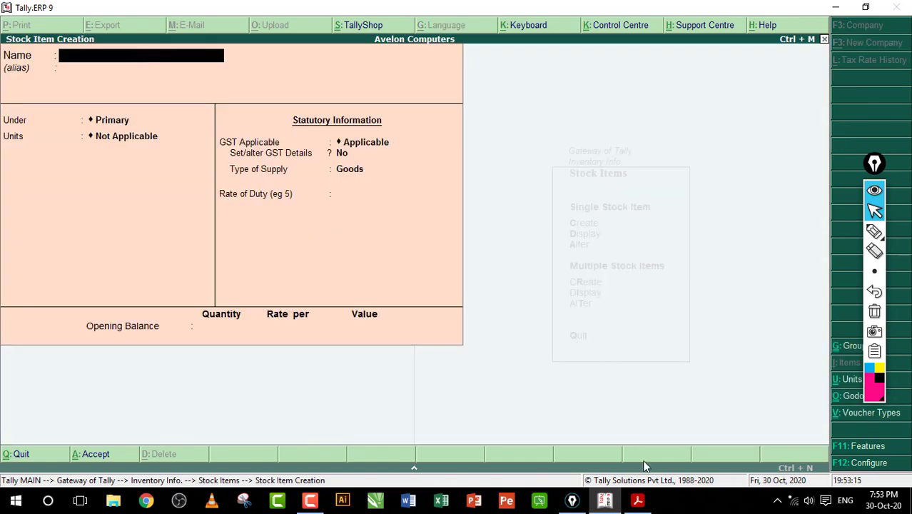
- Switch to the Case Study 5 PDF in Adobe Acrobat Reader and examine the purchase table listing item names, HSN codes and GST rates
left_click(637, 500)
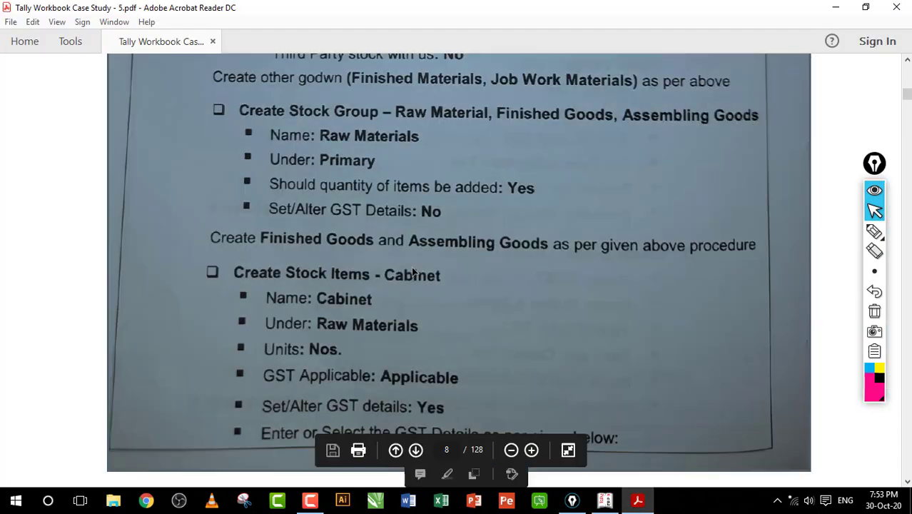
scroll(416, 246, "up", 15)
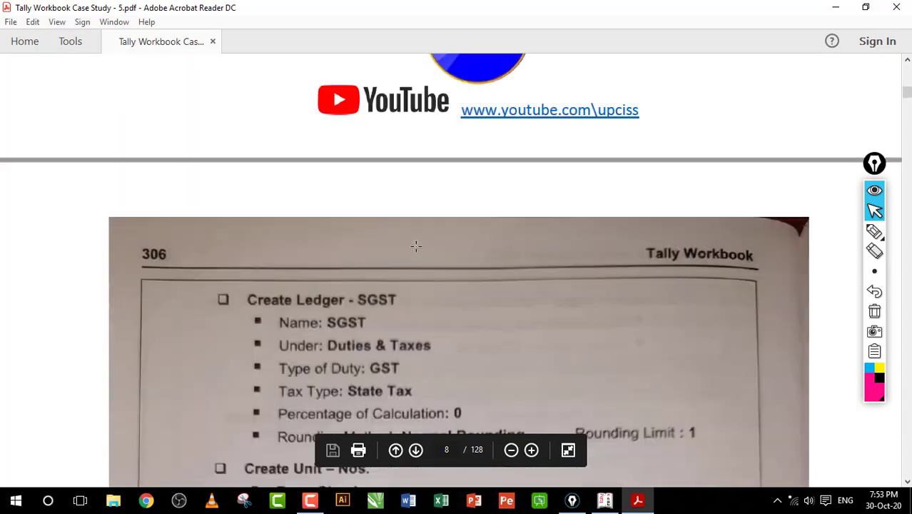
scroll(416, 246, "up", 10)
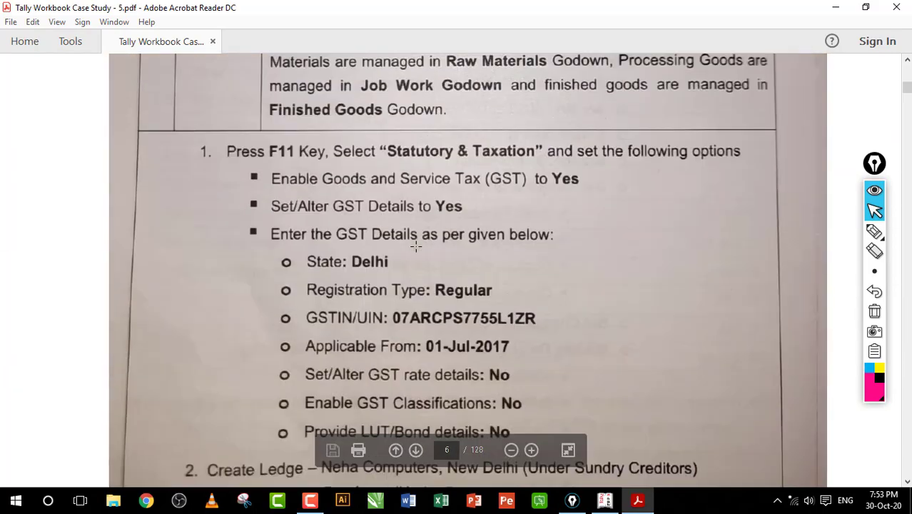
scroll(416, 246, "down", 3)
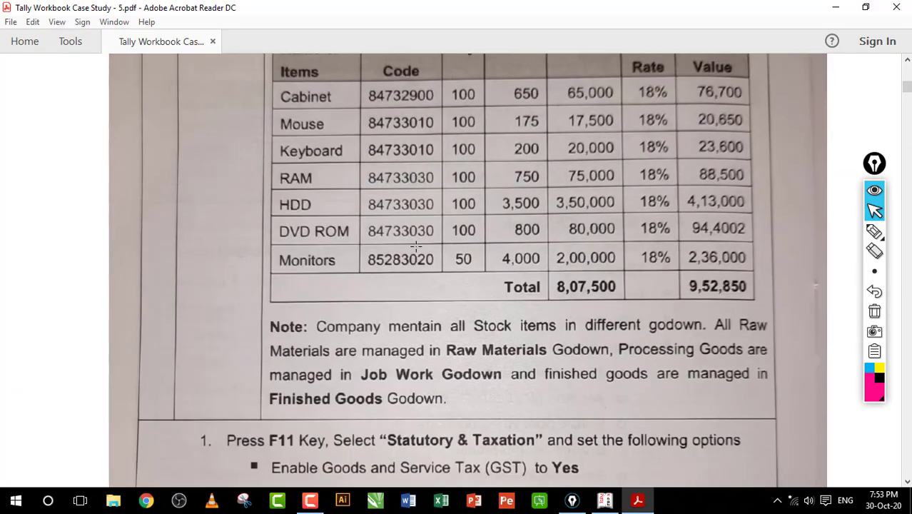
scroll(416, 245, "up", 1)
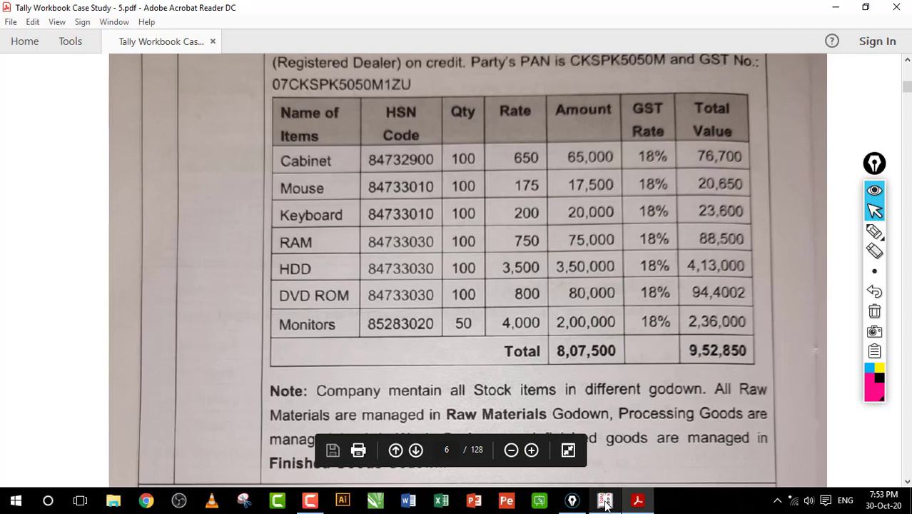
- Switch back to Tally.ERP 9 and name the stock item Cabinet, placing it under Raw Materials with nos as its unit
mouse_move(606, 506)
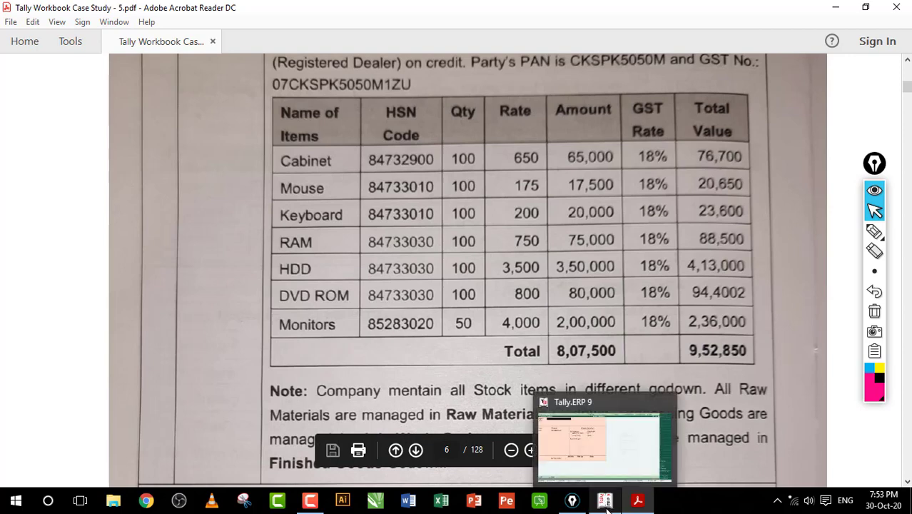
left_click(606, 504)
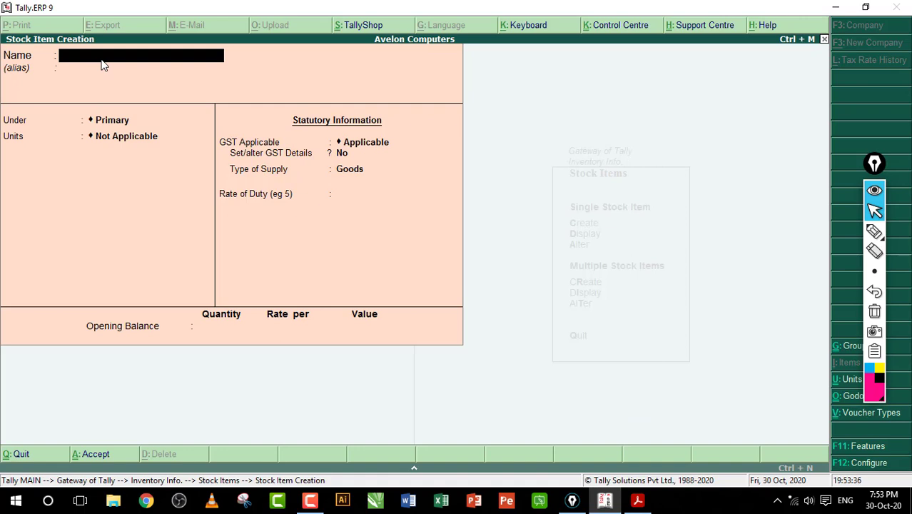
type("Cabinet")
key("Return")
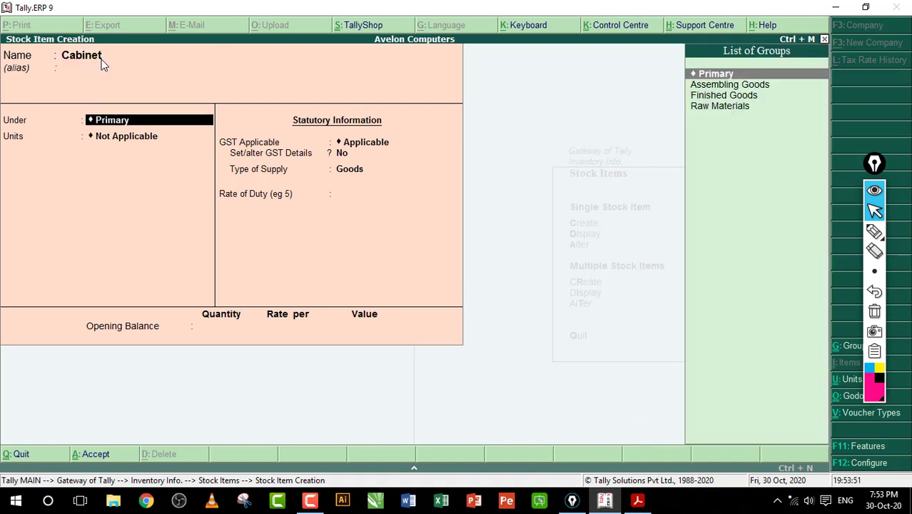
key("Down")
key("Down")
key("Down")
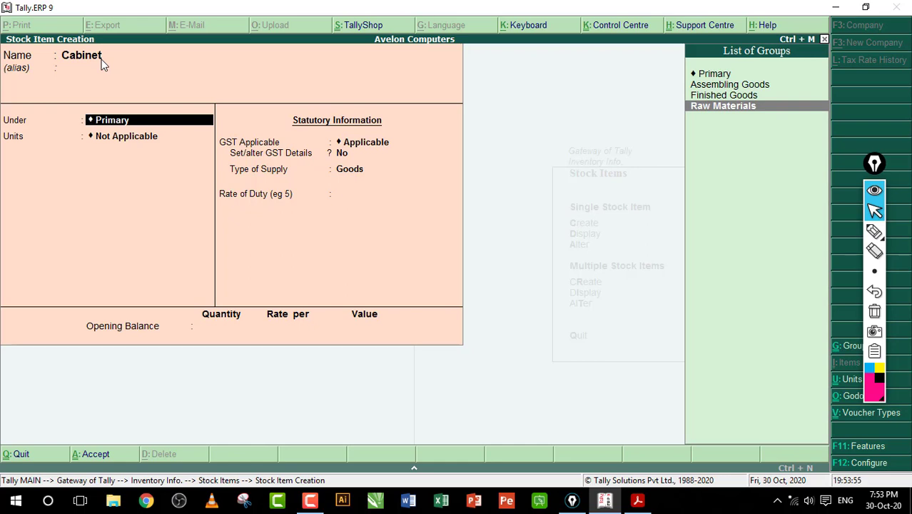
key("Return")
key("Down")
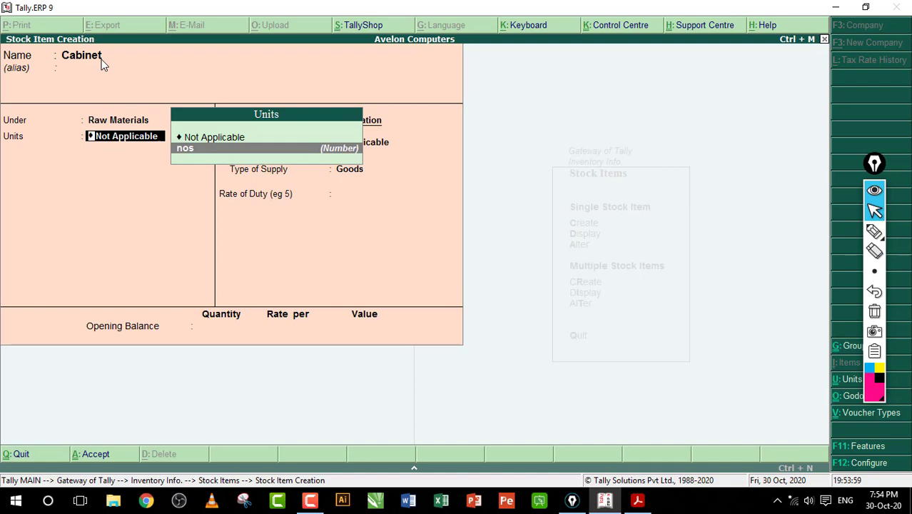
key("Return")
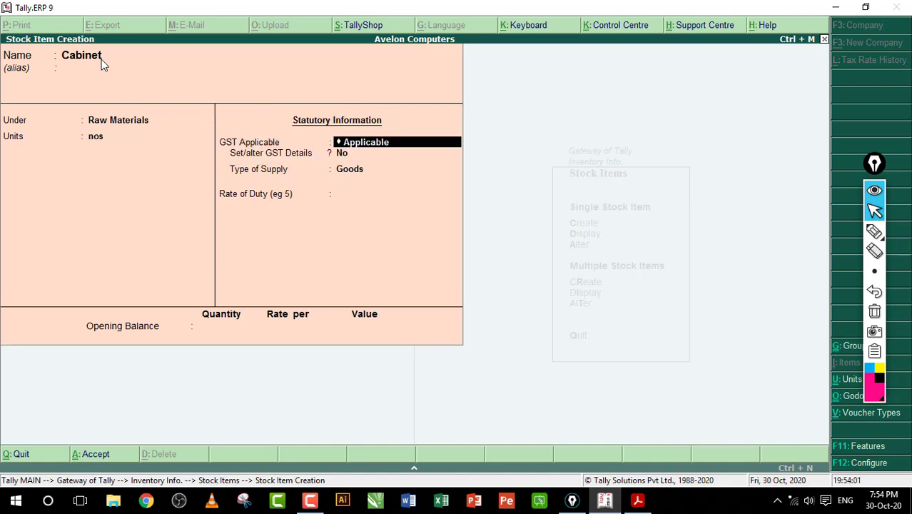
- Keep GST Applicable for Cabinet and open its GST details, setting the calculation type to On Value and taxability to Taxable
key("Return")
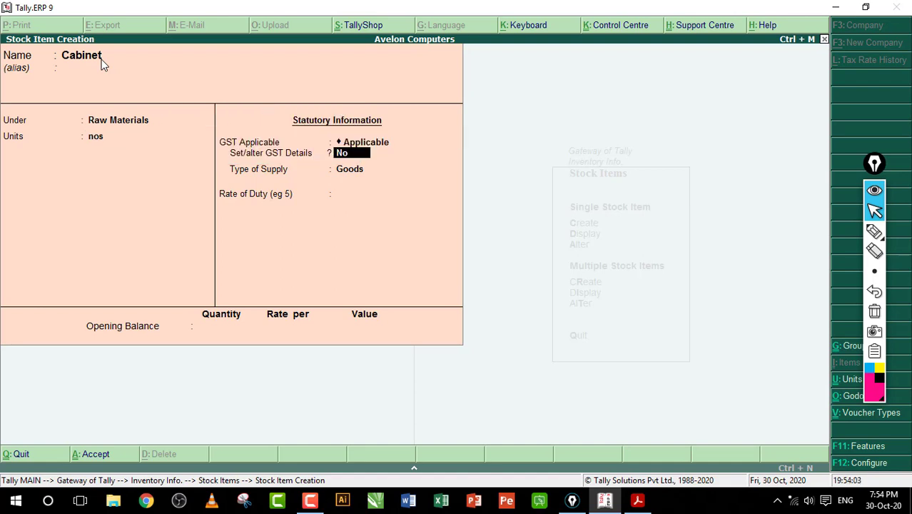
type("y")
key("Return")
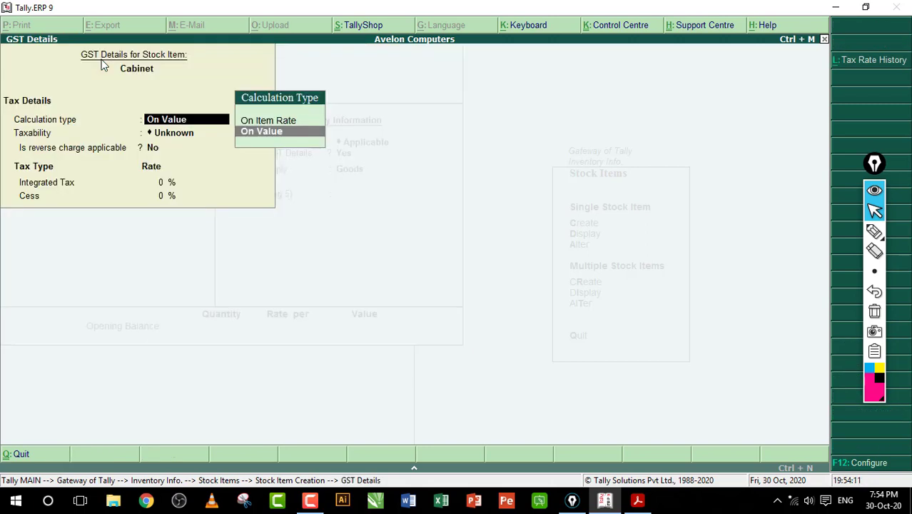
key("Return")
key("Down")
key("Down")
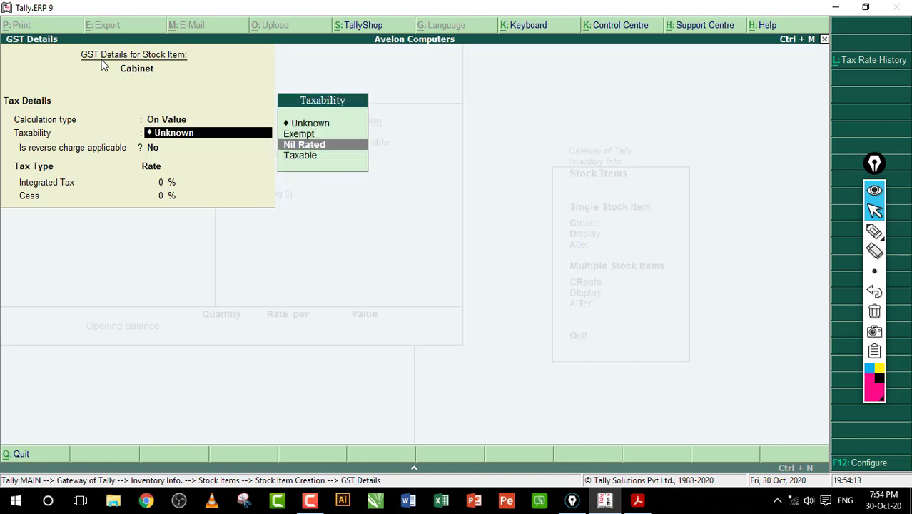
key("Down")
key("Return")
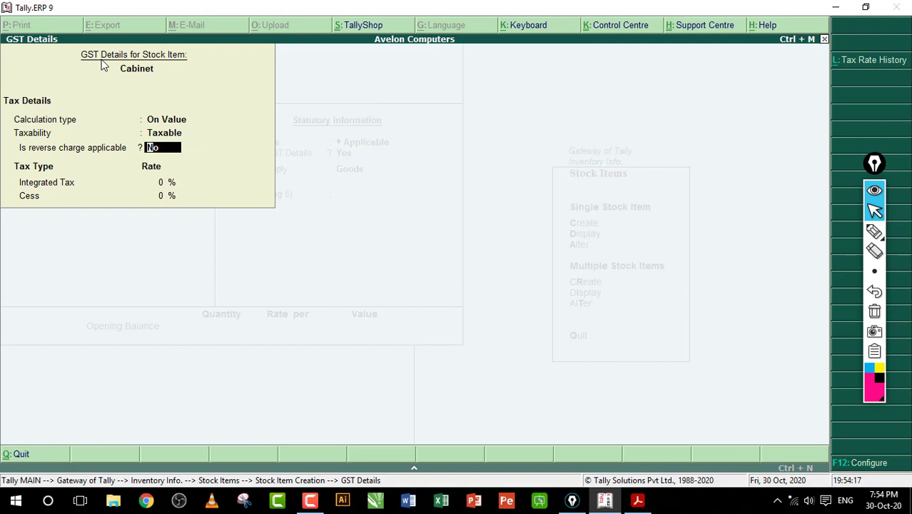
- Configure the GST details to disable reverse charge calculation, keeping HSN/SAC details and the other options at No
key("F12")
key("Return")
key("Return")
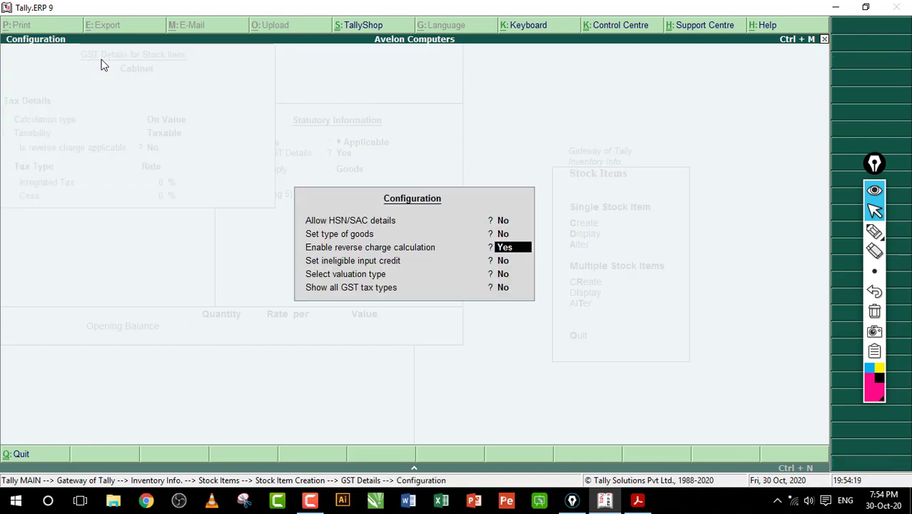
type("n")
key("Return")
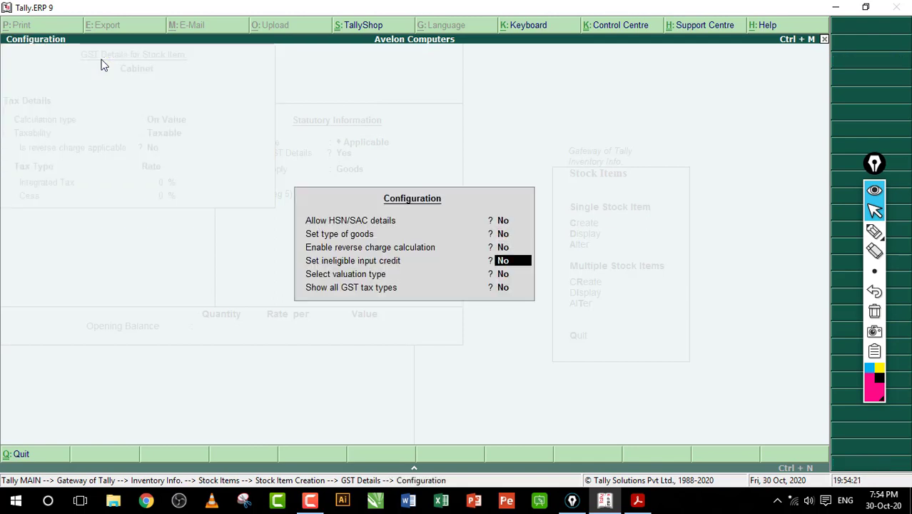
key("Up")
key("Up")
key("Up")
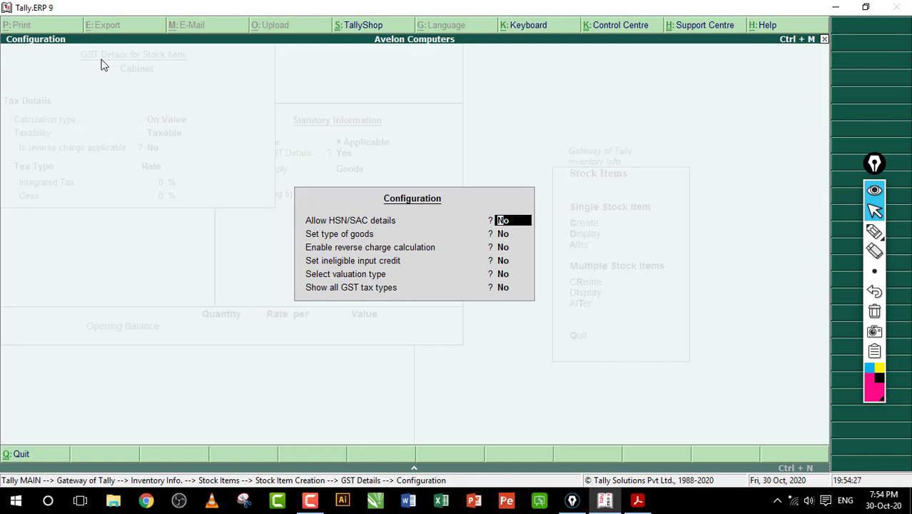
type("y")
key("BackSpace")
key("Return")
key("Return")
key("Return")
key("Return")
key("Return")
key("Return")
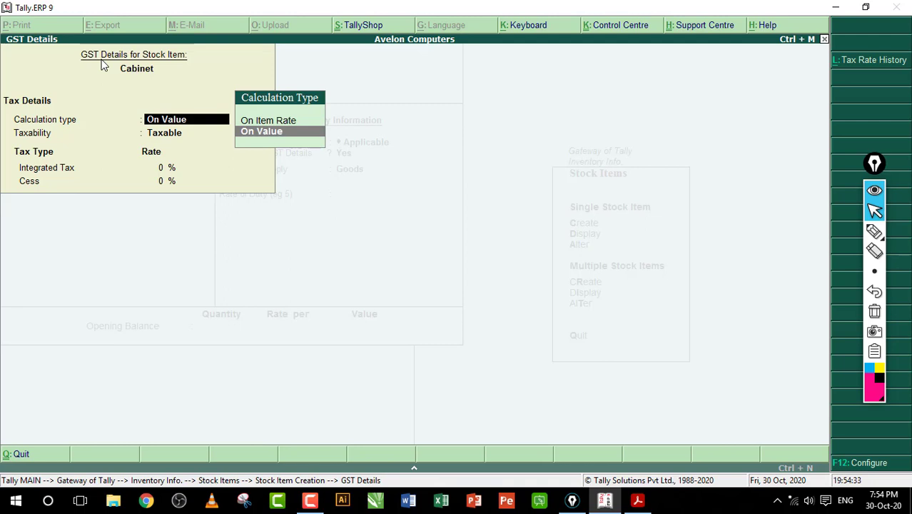
- Set Cabinet's integrated tax to 18% and cess to 0%, keep Goods as the type of supply, and save the stock item
key("Return")
key("Return")
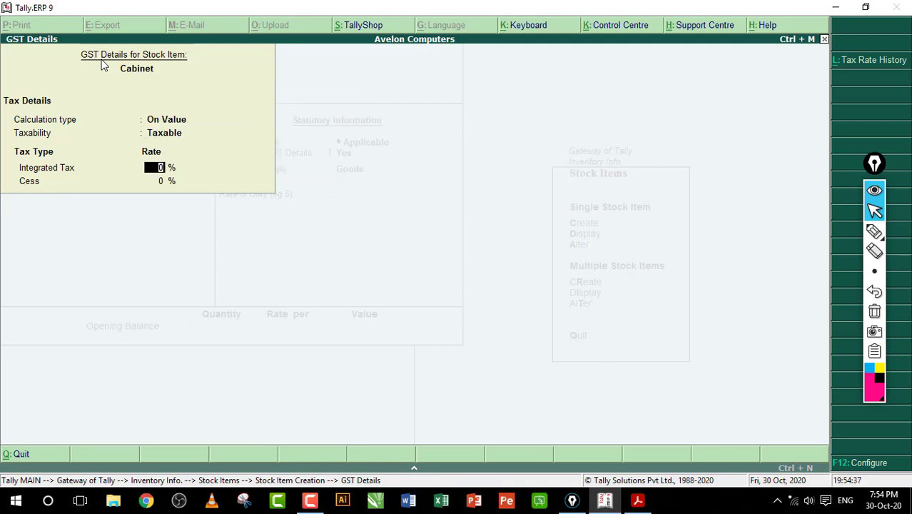
type("18")
key("Return")
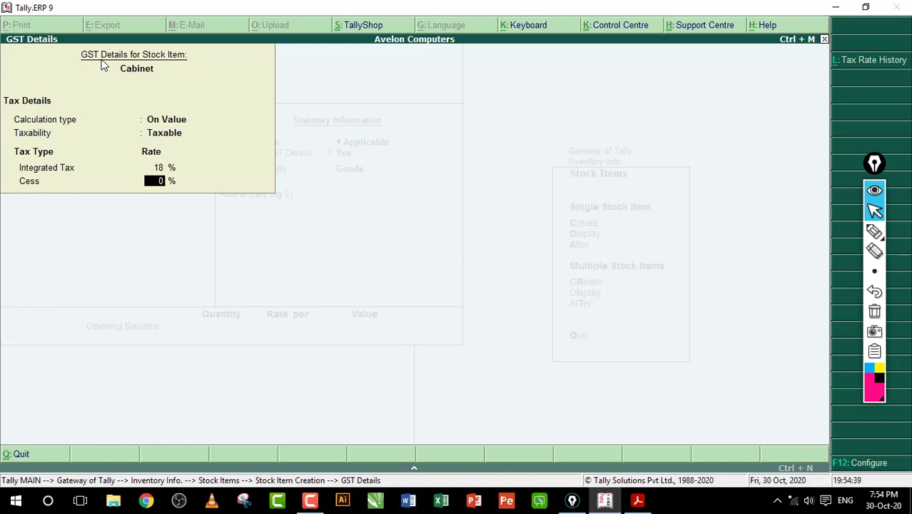
key("Return")
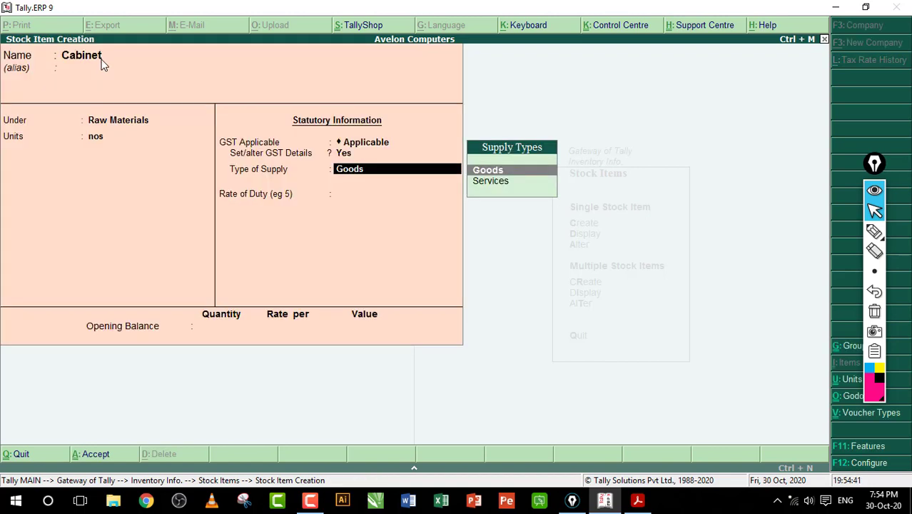
key("Return")
key("Return")
key("Return")
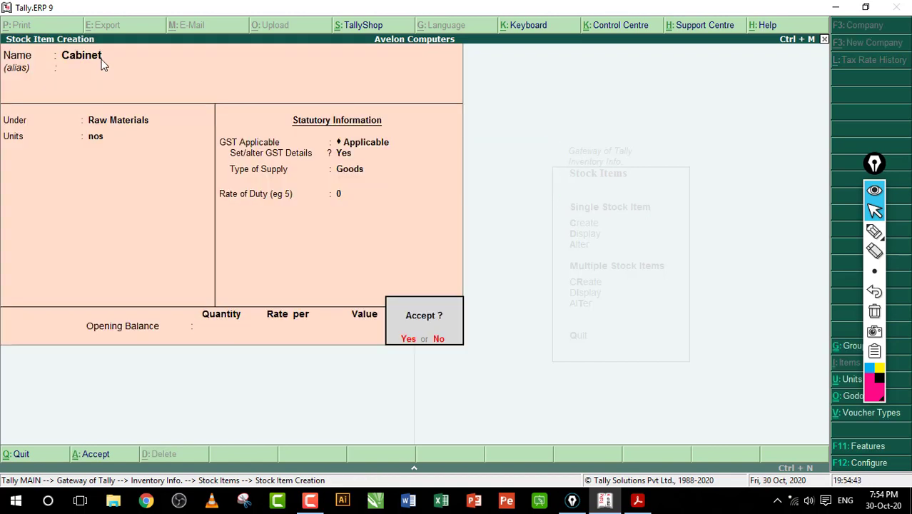
key("y")
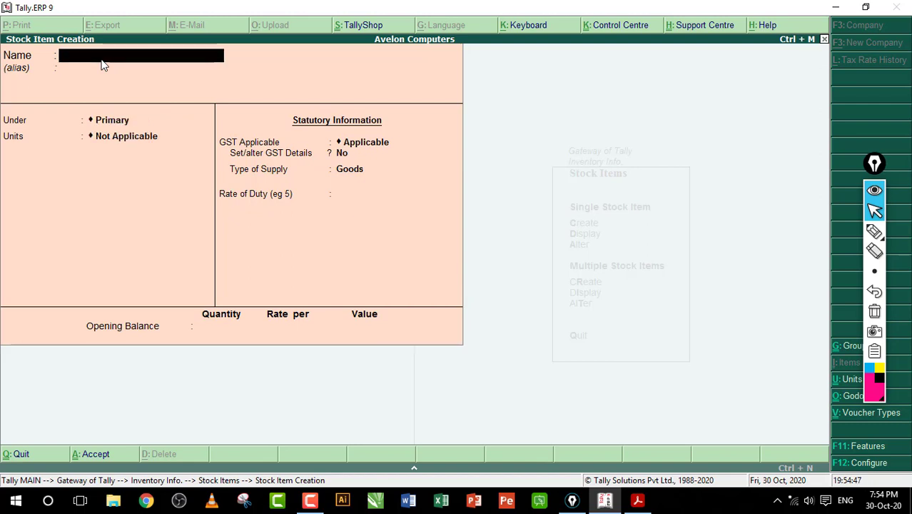
- Name the next stock item Mouse, placing it under Raw Materials with nos as its unit
type("Mouse")
key("Return")
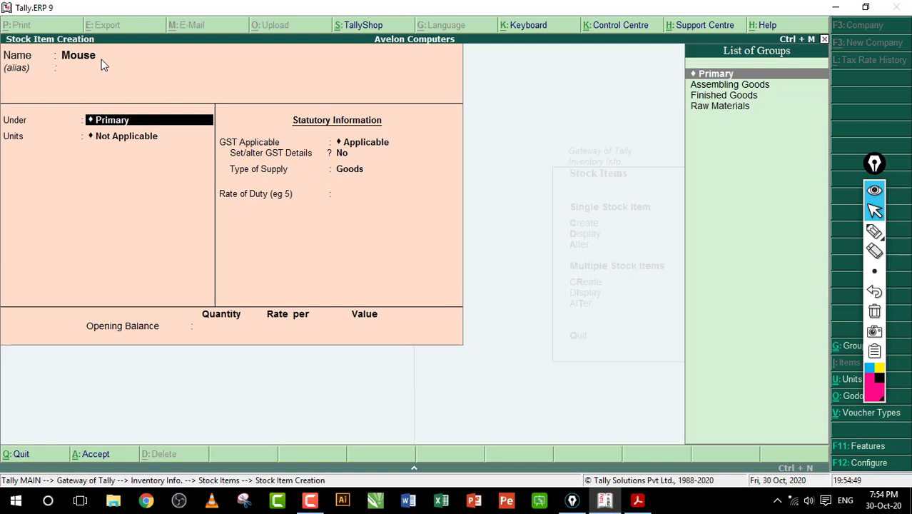
key("Down")
key("Down")
key("Down")
key("Return")
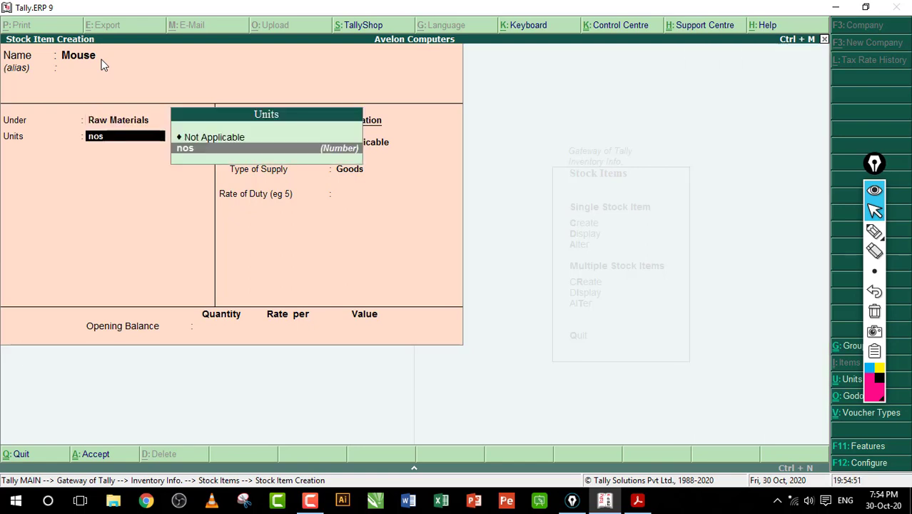
key("Return")
- Keep GST Applicable for Mouse and open its GST details, setting the calculation type to On Value and taxability to Taxable
key("Return")
key("y")
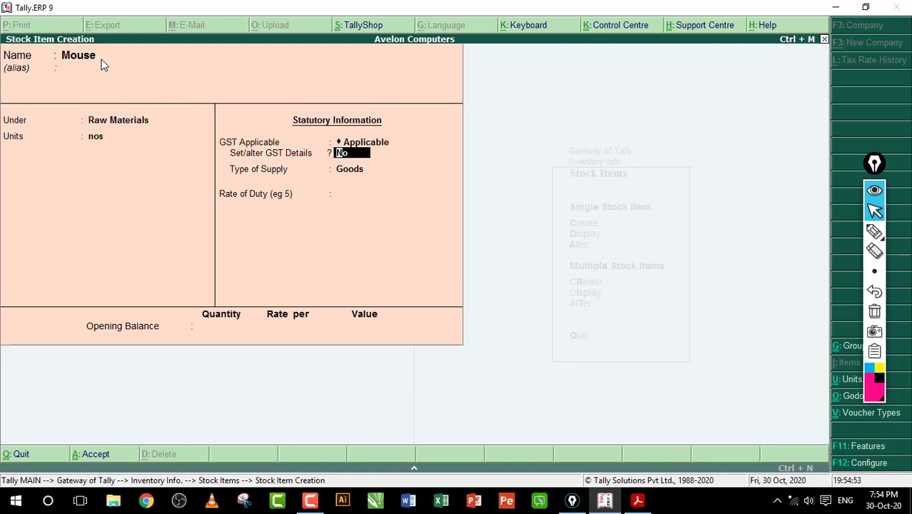
key("Return")
key("Return")
key("Down")
key("Down")
key("Down")
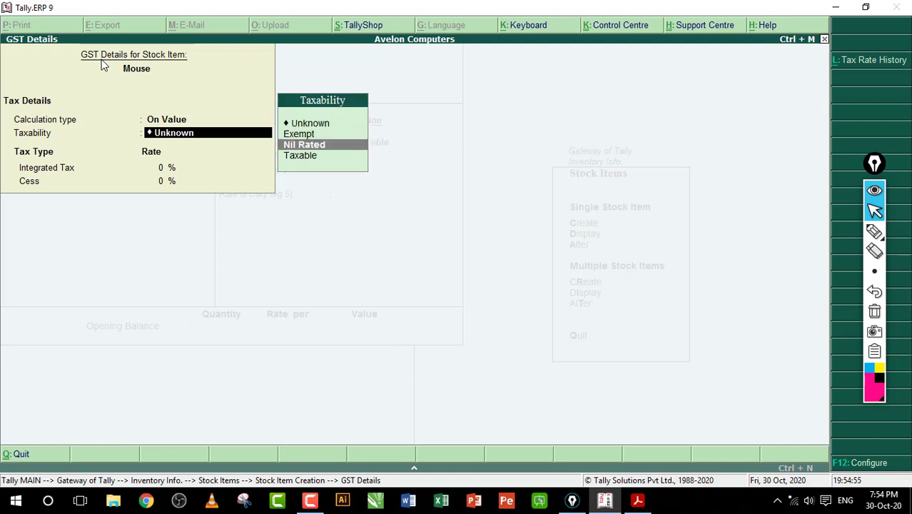
key("Return")
- Set Mouse's integrated tax to 18% and cess to 0%, keep Goods as the type of supply, and save the stock item
type("18")
key("Return")
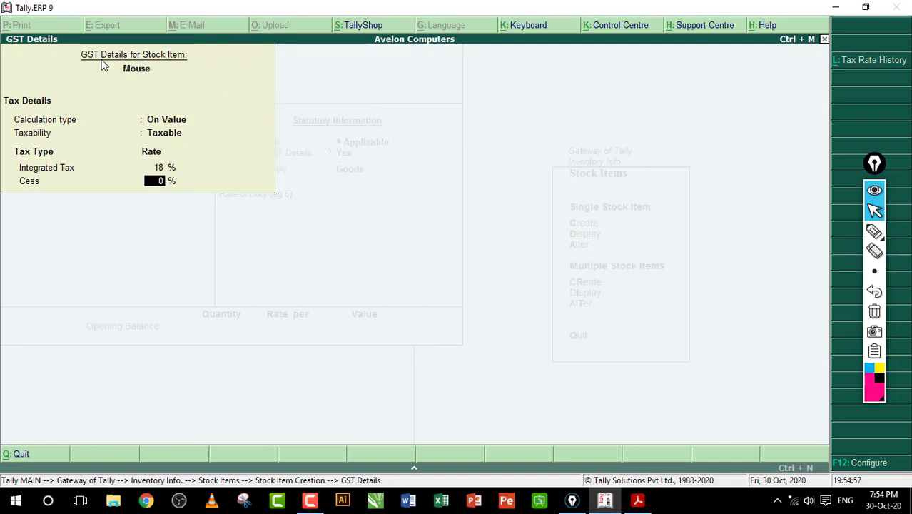
key("Return")
key("Return")
key("Return")
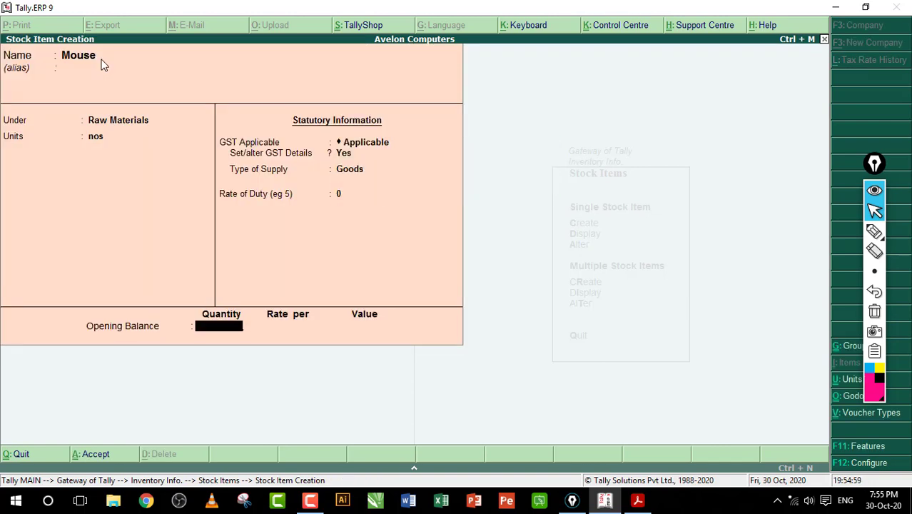
key("Return")
key("Return")
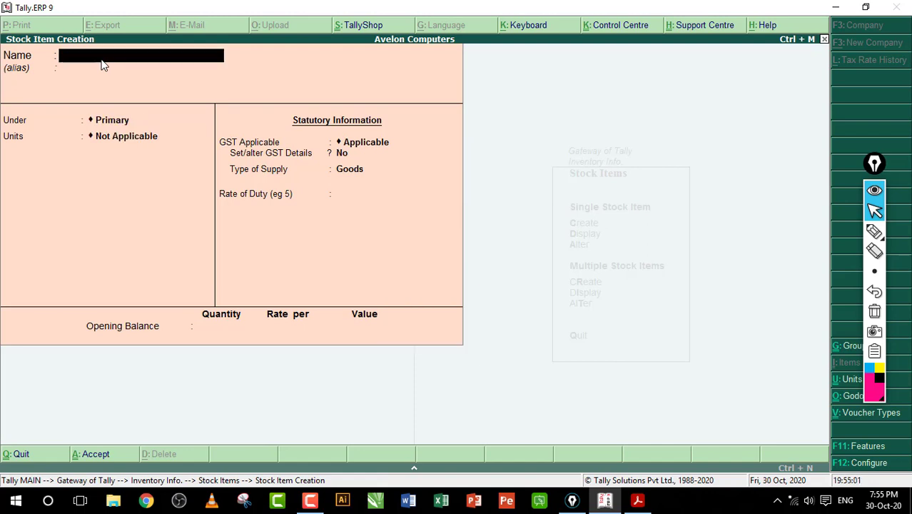
- Name the next stock item Keyboard, placing it under Raw Materials with nos as its unit
type("Keyboard")
key("Return")
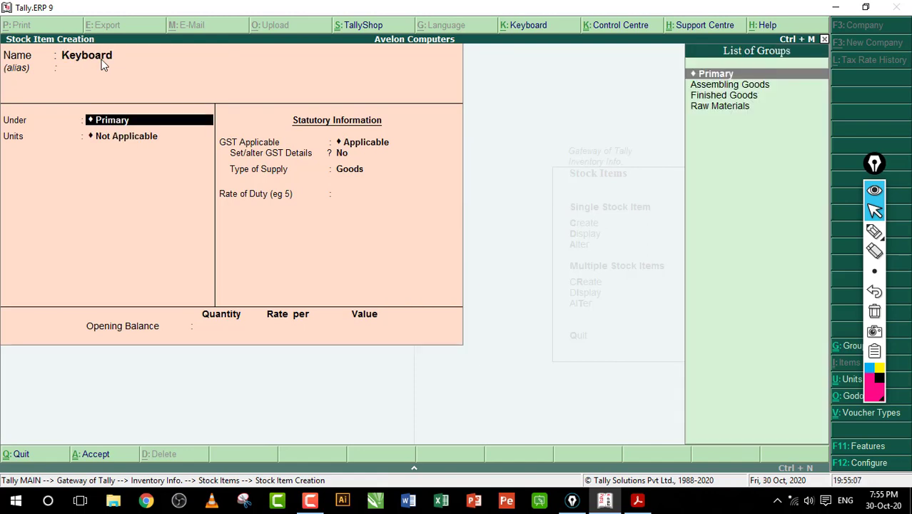
key("Down")
key("Down")
key("Down")
key("Return")
key("Down")
key("Return")
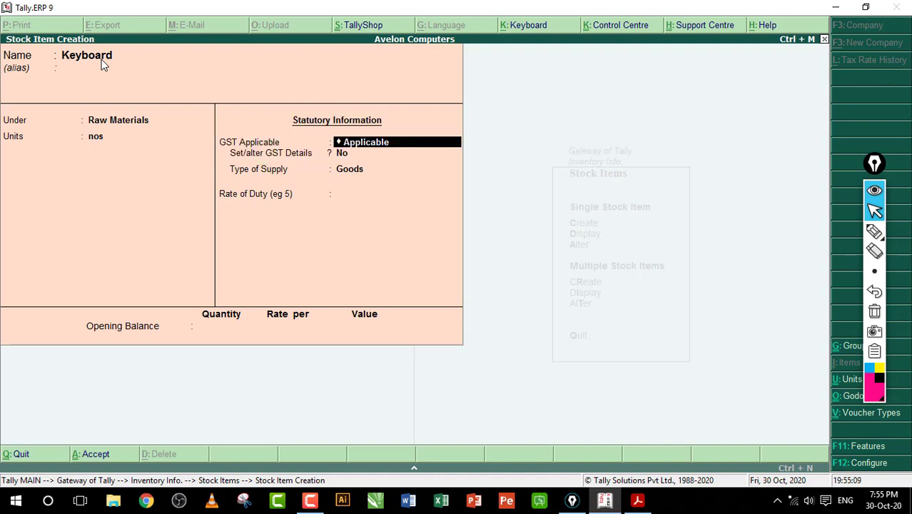
- Keep GST Applicable for Keyboard and open its GST details, setting the calculation type to On Value and taxability to Taxable
key("Return")
key("y")
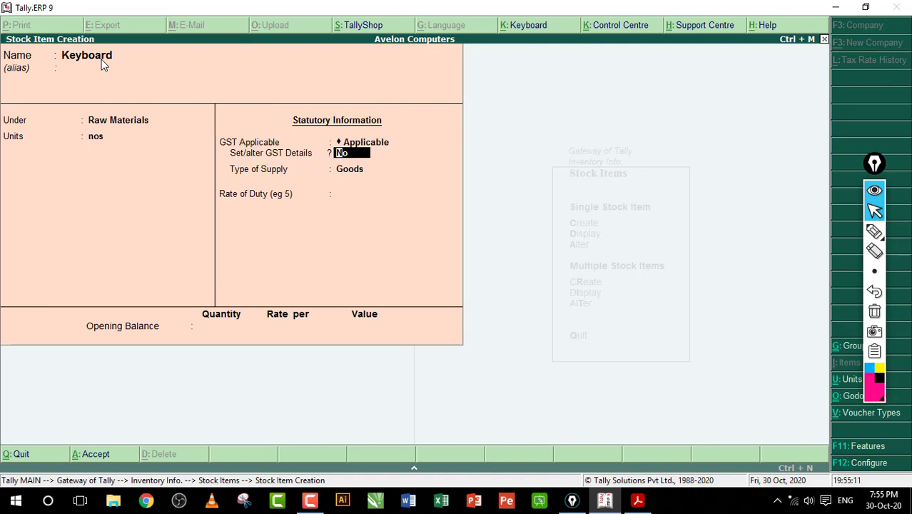
key("Return")
key("Return")
key("Down")
key("Down")
key("Down")
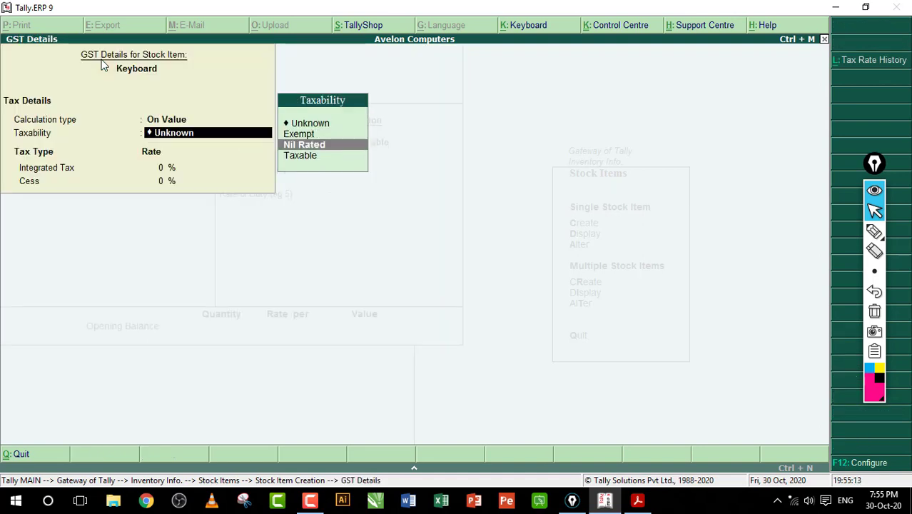
key("Return")
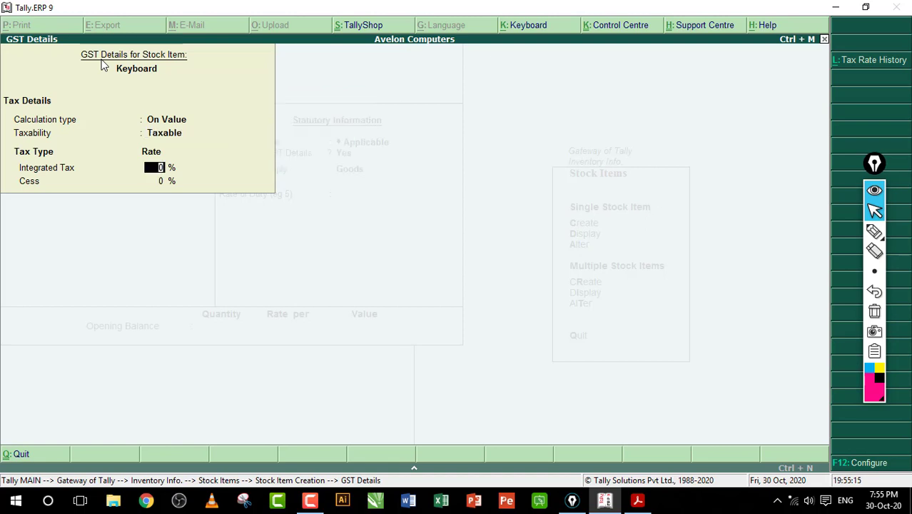
- Set Keyboard's integrated tax to 18% and cess to 0%, keep Goods as the type of supply, and save the stock item
type("18")
key("Return")
key("Return")
key("Return")
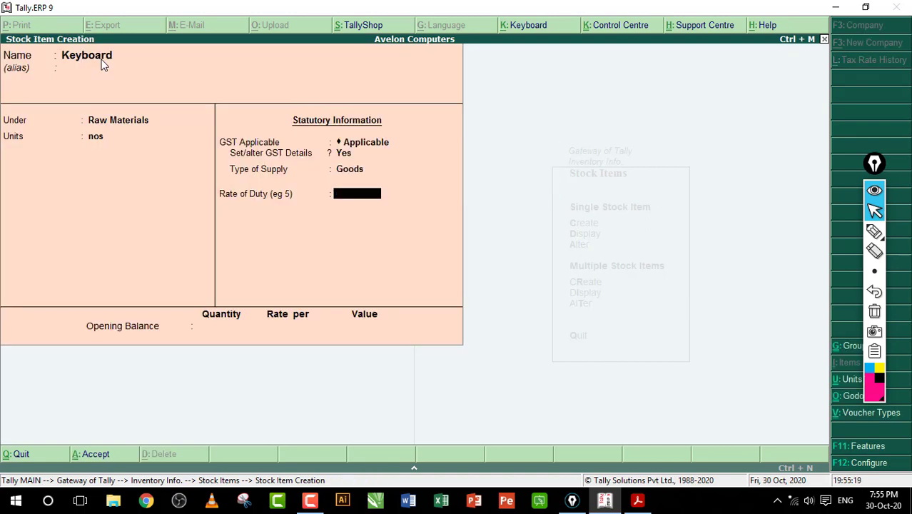
key("Return")
key("Return")
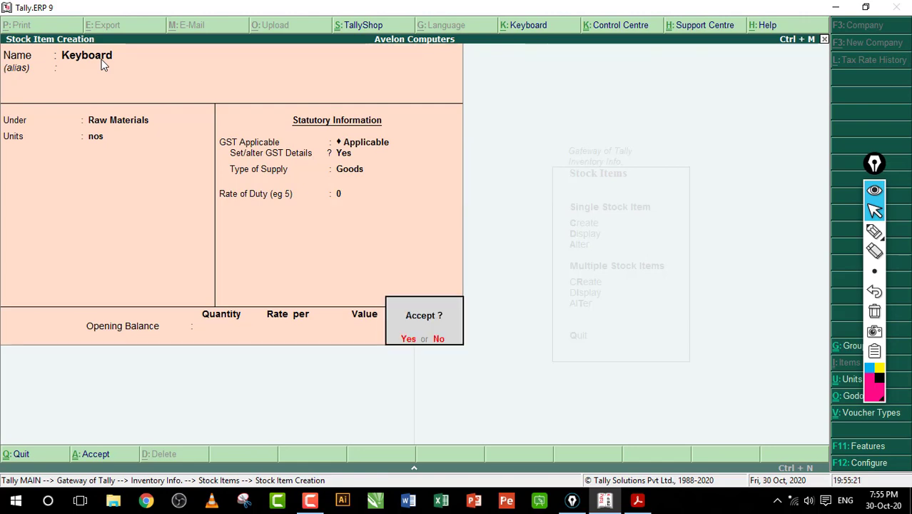
key("Return")
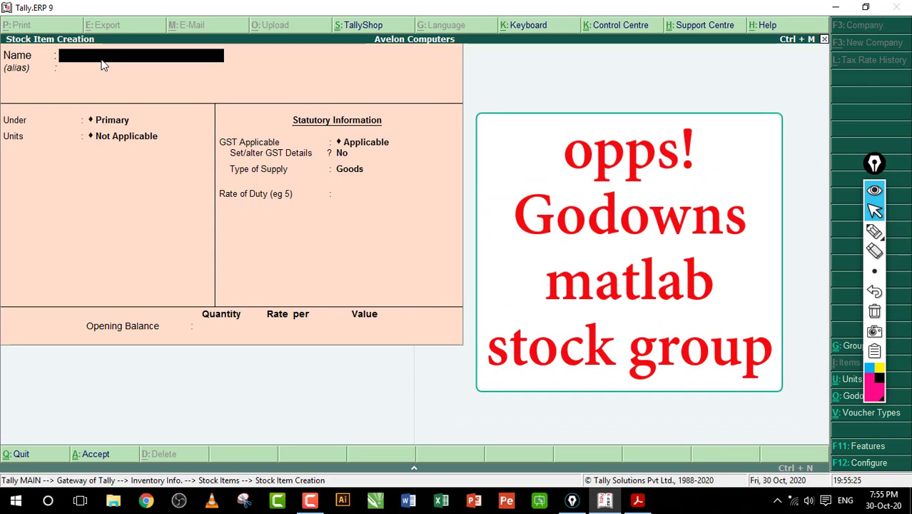
- Name the next stock item RAM in capitals, placing it under Raw Materials with nos as its unit
type("Ram")
key("Return")
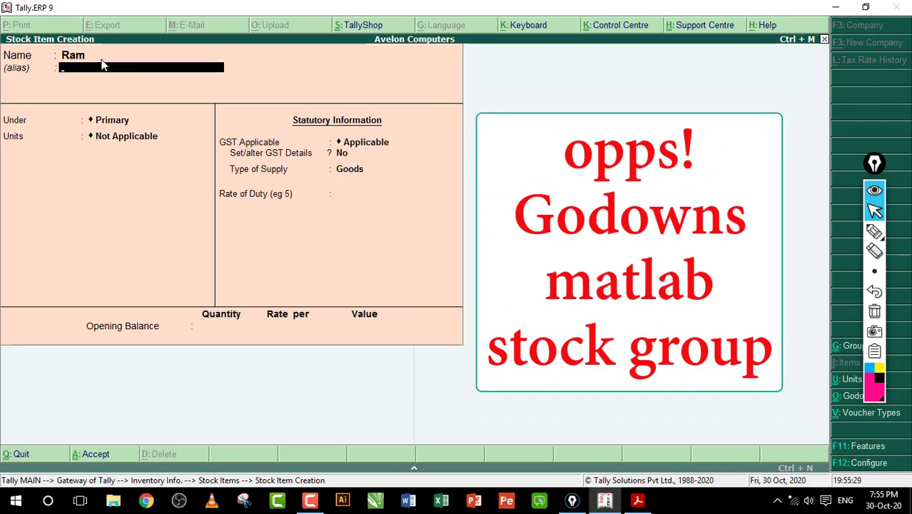
key("BackSpace")
type("RA")
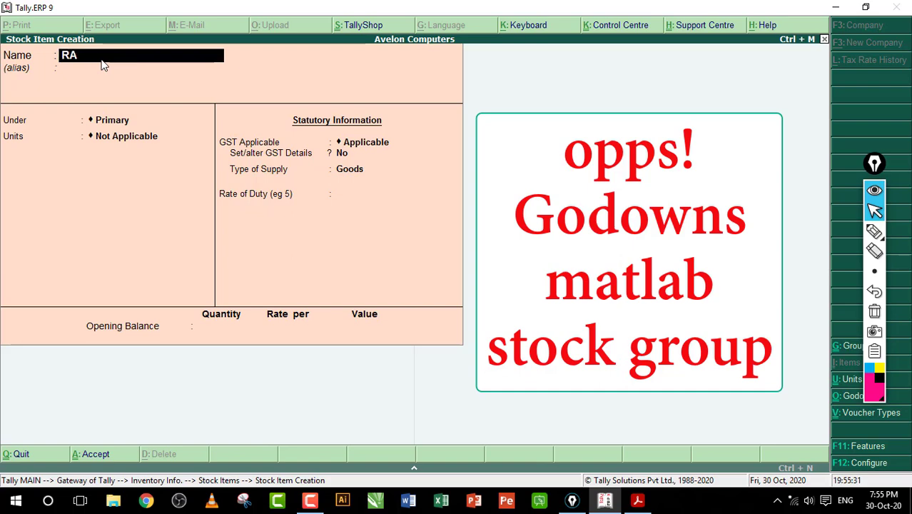
type("M")
key("Return")
key("Return")
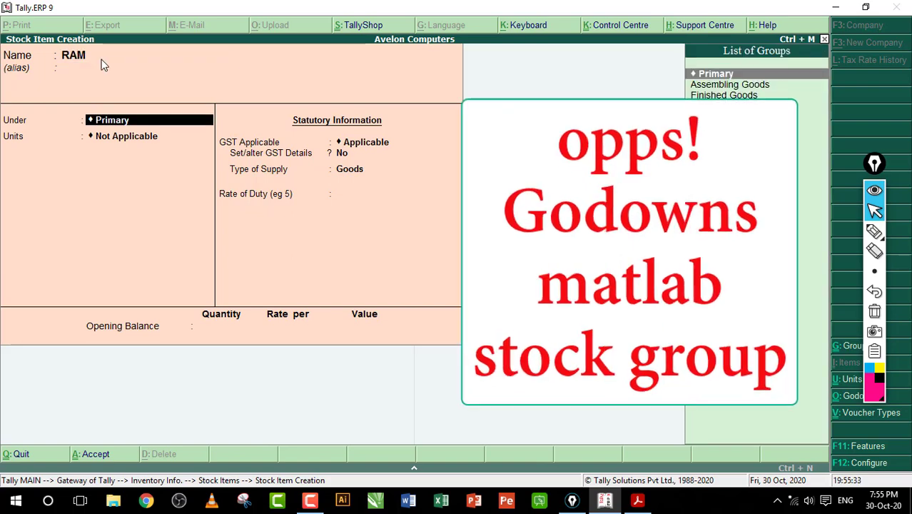
key("Down")
key("Down")
key("Down")
key("Return")
key("Return")
- Keep GST Applicable for RAM and open its GST details, setting the calculation type to On Value and taxability to Taxable
key("Return")
type("y")
key("Return")
key("Return")
key("Down")
key("Down")
key("Down")
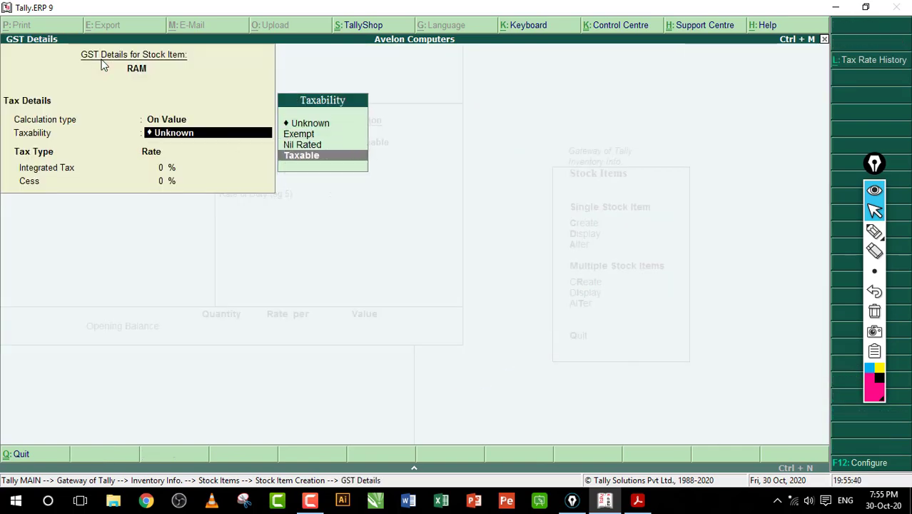
key("Return")
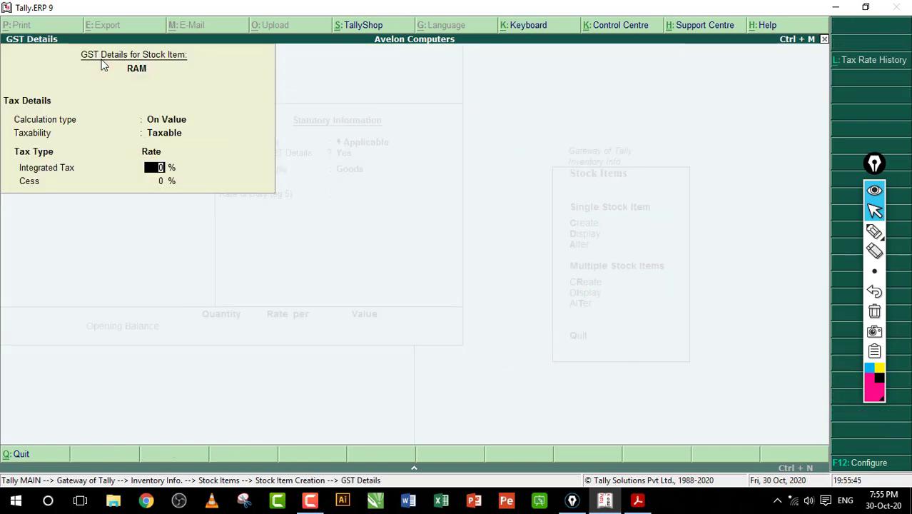
- Set the integrated tax to 18% and cess to 0% for RAM and HDD, and save each stock item
type("18")
key("Return")
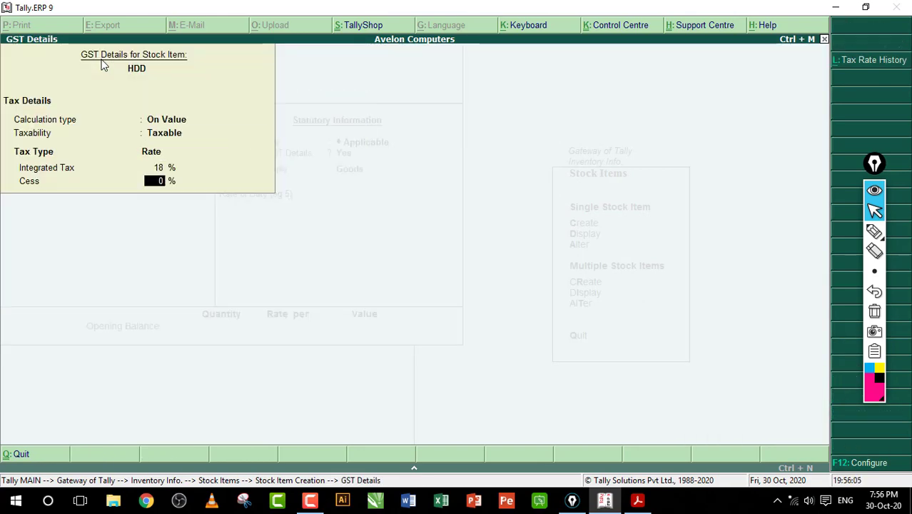
key("Return")
key("Return")
key("Return")
key("Return")
key("Return")
- Name the next stock item DVD ROM, placing it under Raw Materials with nos as its unit
type("DVD ROM")
key("Return")
key("Return")
key("Down")
key("Down")
key("Return")
key("Down")
key("Return")
- Keep GST Applicable for DVD ROM and open its GST details, setting the calculation type to On Value and taxability to Taxable
key("Return")
type("y")
key("Return")
key("Return")
key("Down")
key("Down")
key("Down")
key("Return")
- Set DVD ROM's integrated tax to 18%, keep the default type of supply, and save the stock item
type("18")
key("Return")
key("Return")
key("Return")
key("Return")
key("Return")
key("Return")
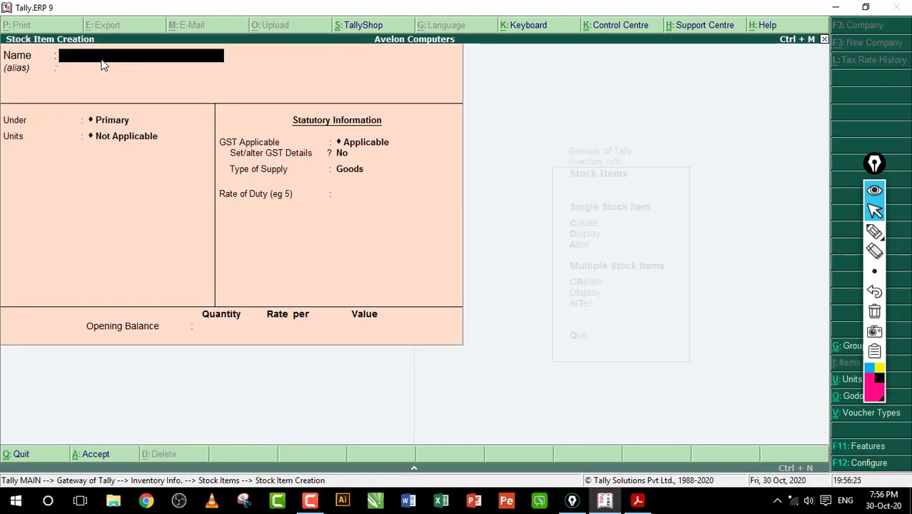
- Name the next stock item Monitors, placing it under Raw Materials with nos as its unit
type("Monitors")
key("Return")
key("Return")
key("Down")
key("Down")
key("Return")
key("Down")
key("Return")
- Keep GST Applicable for Monitors and open its GST details, setting the calculation type to On Value and taxability to Taxable
key("Return")
type("y")
key("Return")
key("Return")
key("Down")
key("Down")
key("Down")
key("Return")
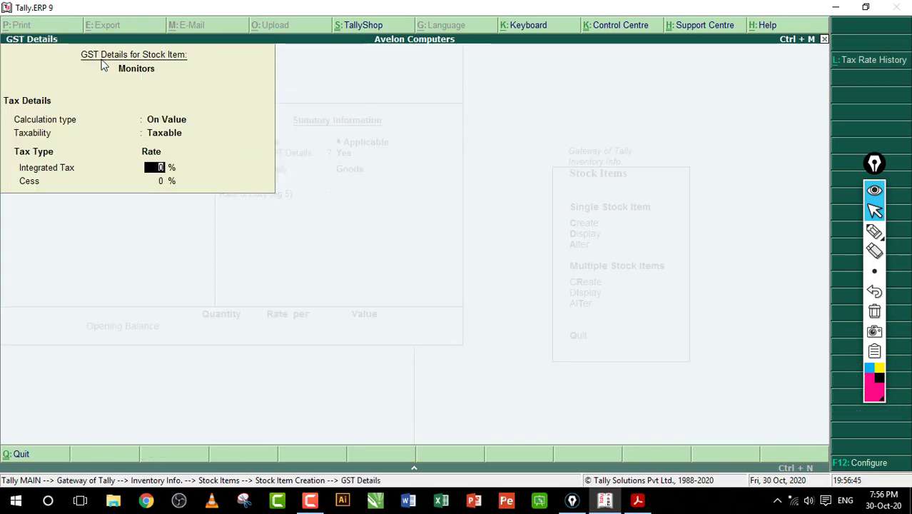
- Complete the tax rates for Monitors, keep Goods as the type of supply with a 0 rate of duty, and save the stock item
key("Return")
key("Return")
key("Return")
key("Return")
key("Return")
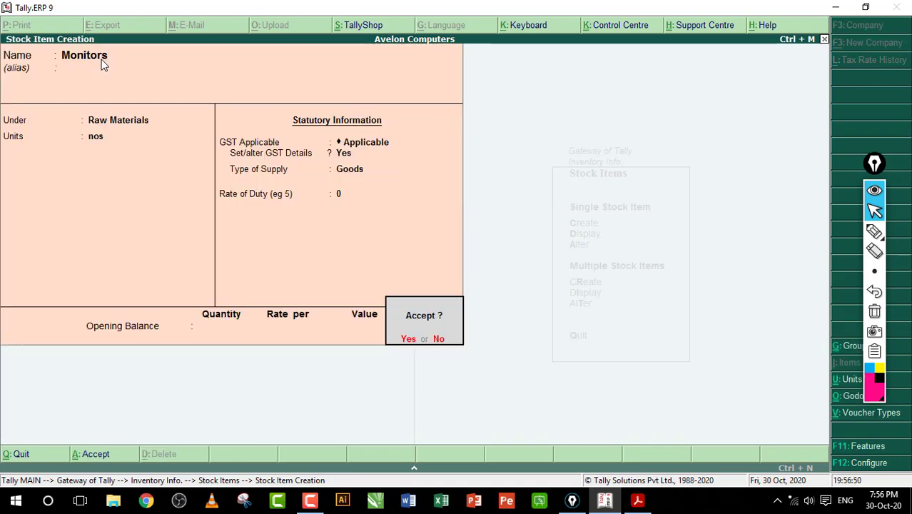
key("Return")
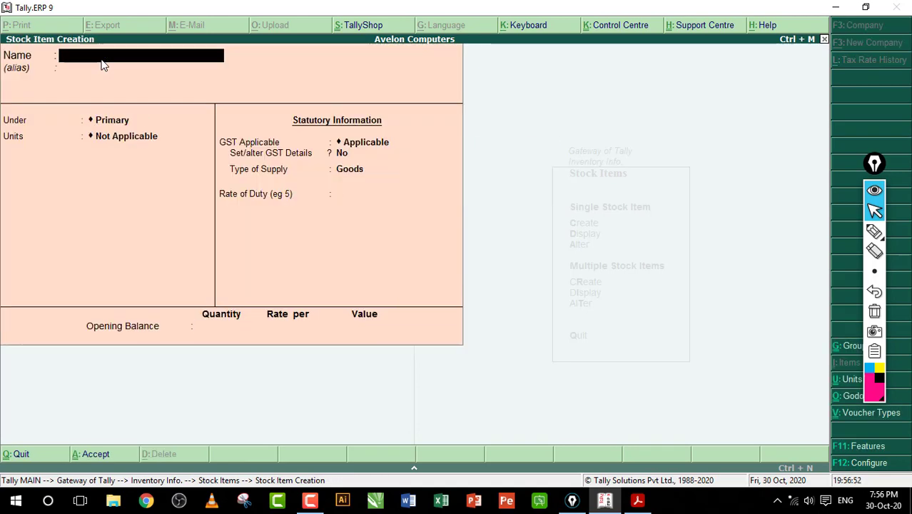
- Leave stock item creation and return to the Gateway of Tally
key("Escape")
key("Escape")
key("Escape")
key("Escape")
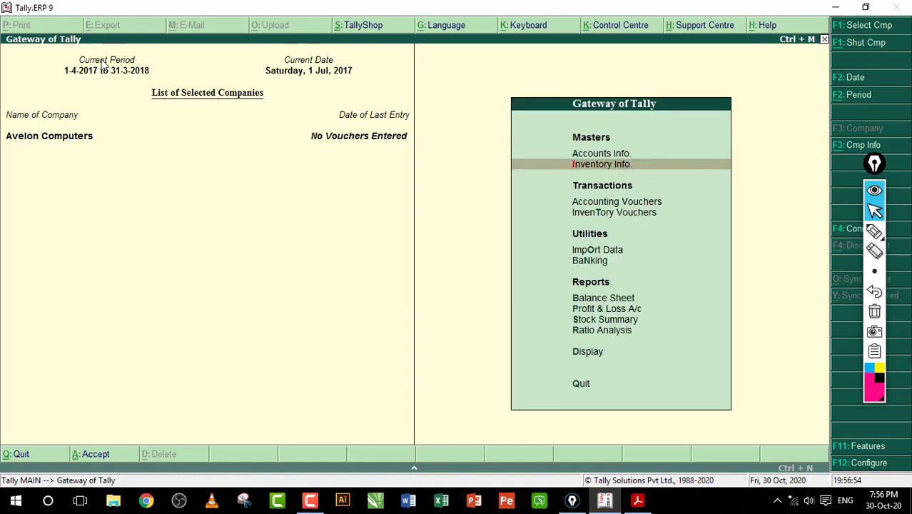
key("Escape")
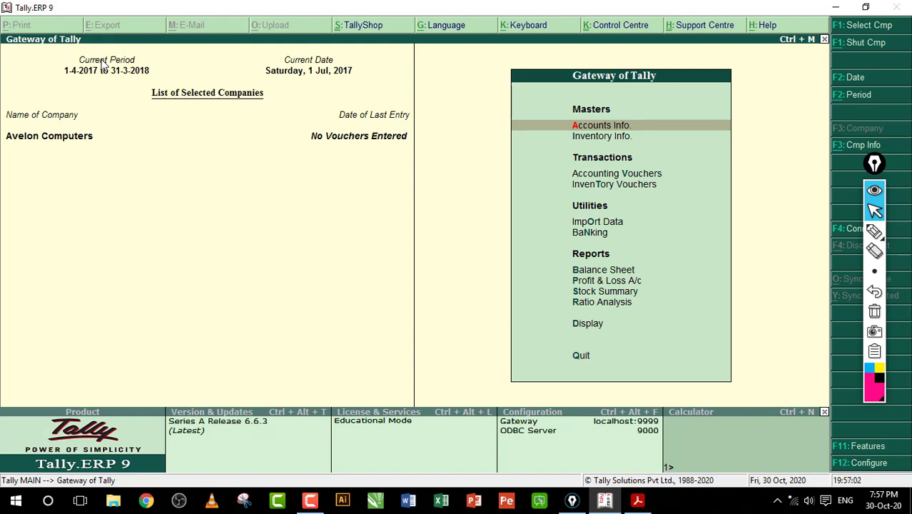
- Open accounting voucher entry, set the voucher date to 1-7-2017, and switch the voucher type to Purchase
key("v")
key("F2")
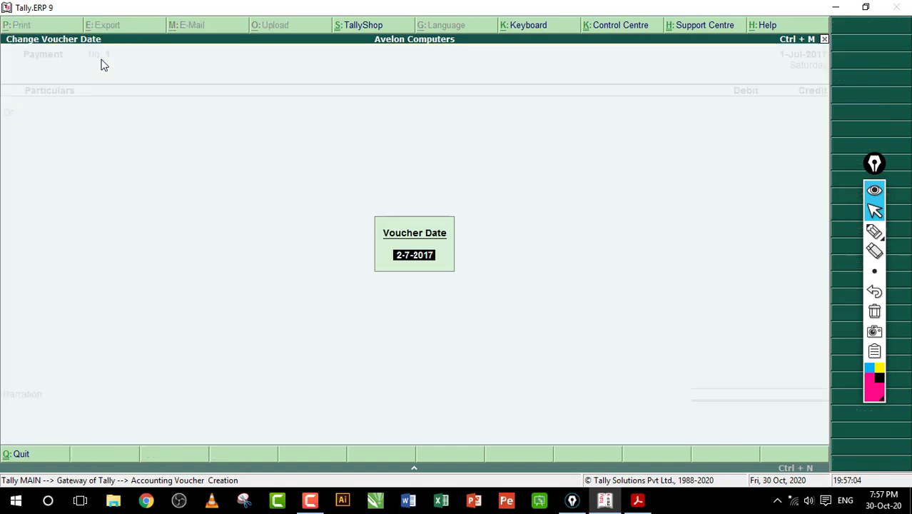
type("1-7")
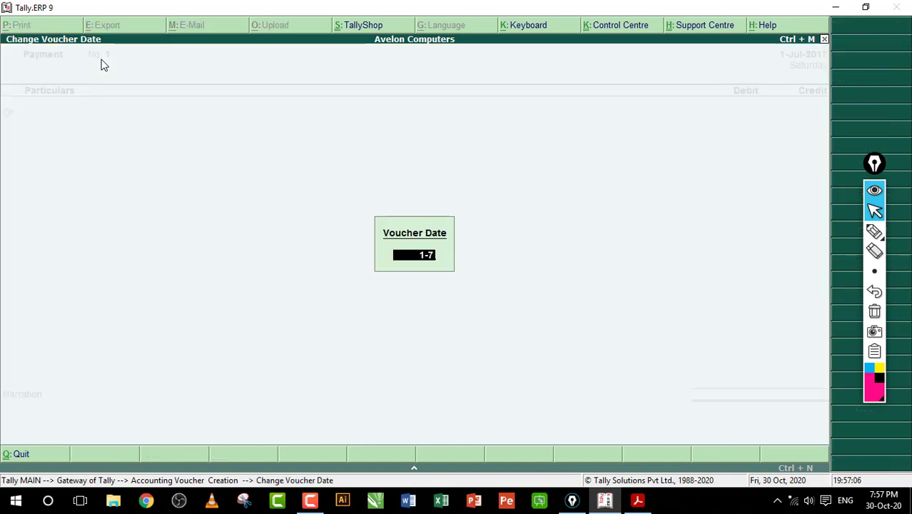
key("Return")
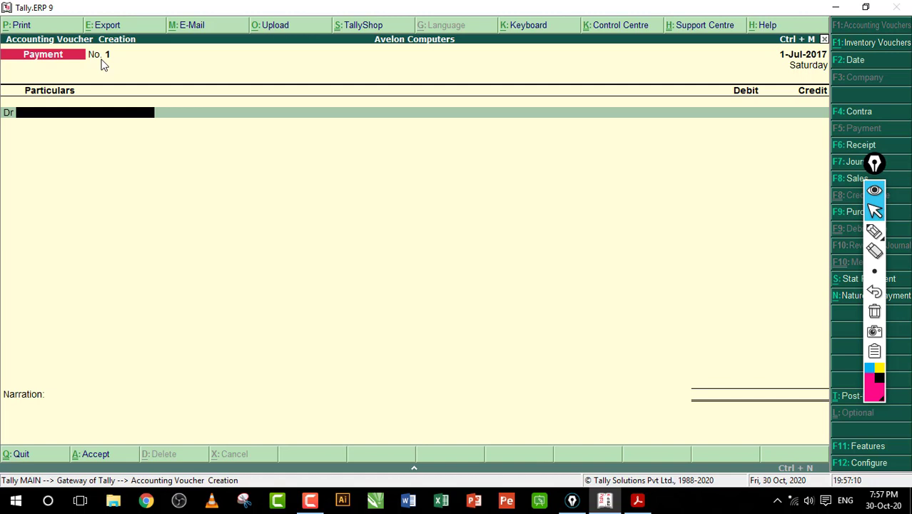
key("F9")
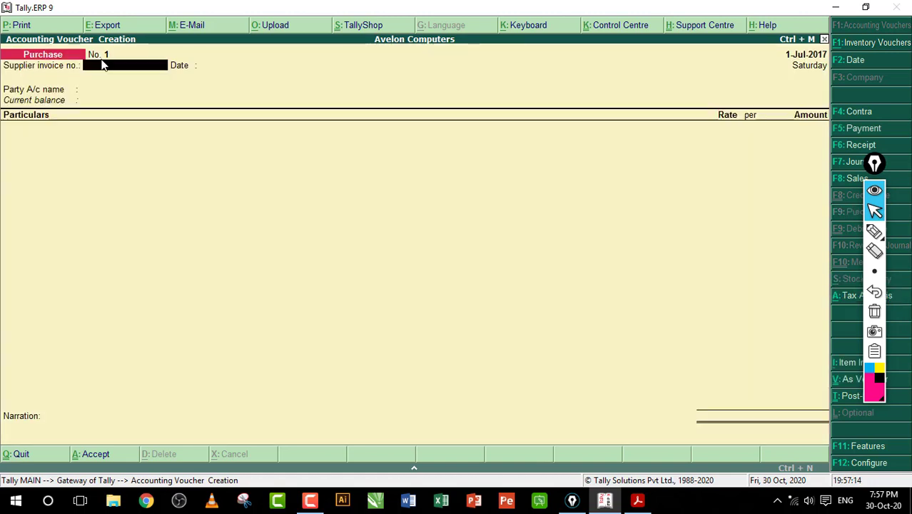
left_click_drag(874, 163, 786, 157)
left_click(785, 226)
left_click_drag(10, 125, 82, 121)
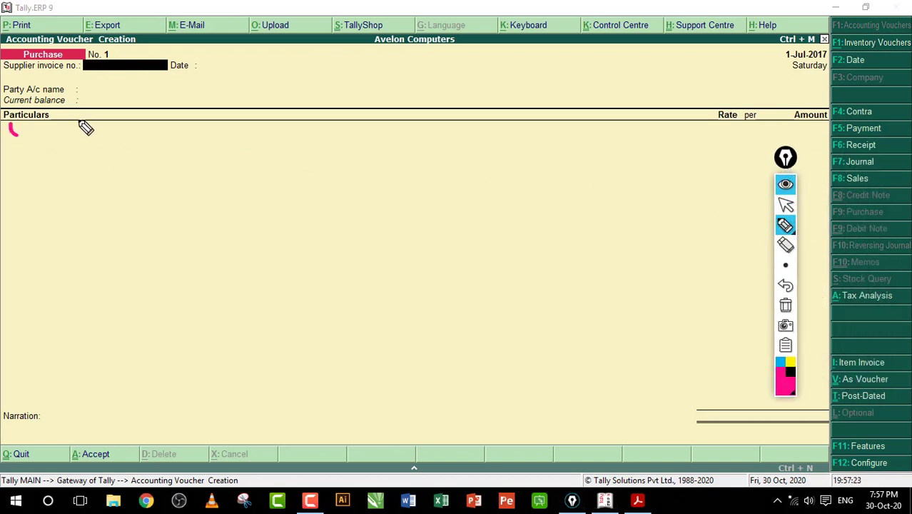
left_click(786, 285)
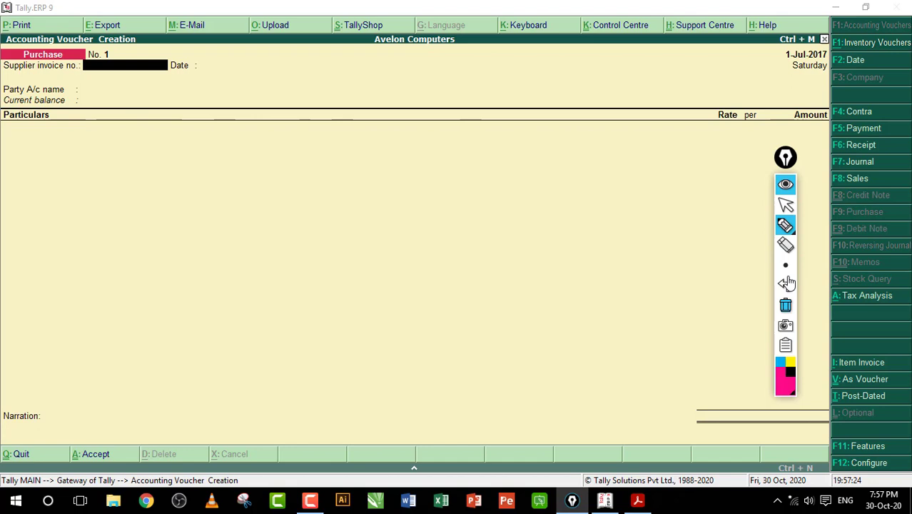
left_click(786, 205)
left_click(785, 225)
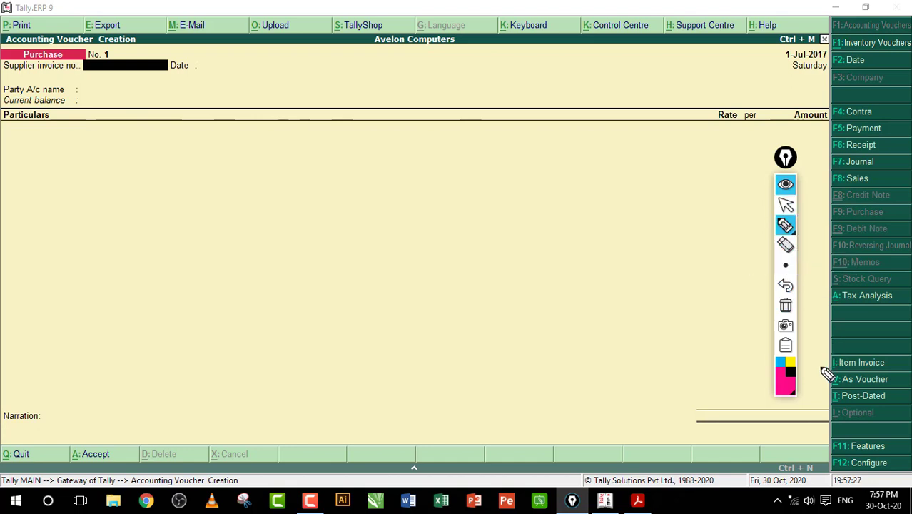
left_click_drag(809, 362, 829, 362)
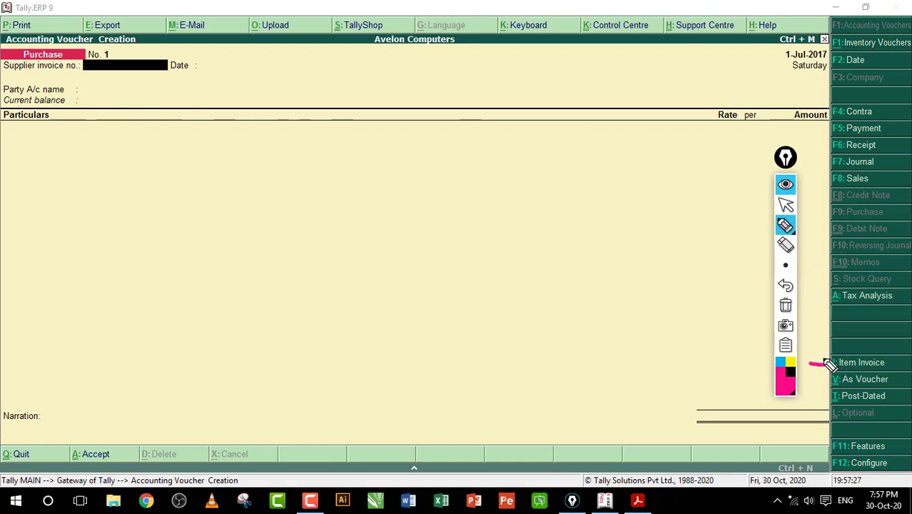
left_click(786, 205)
left_click(786, 306)
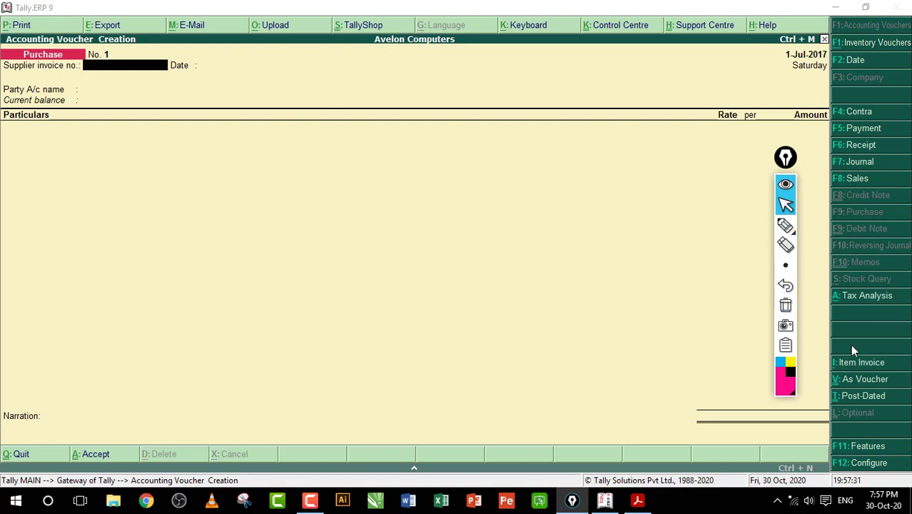
- Switch the purchase voucher to item invoice mode
left_click(859, 363)
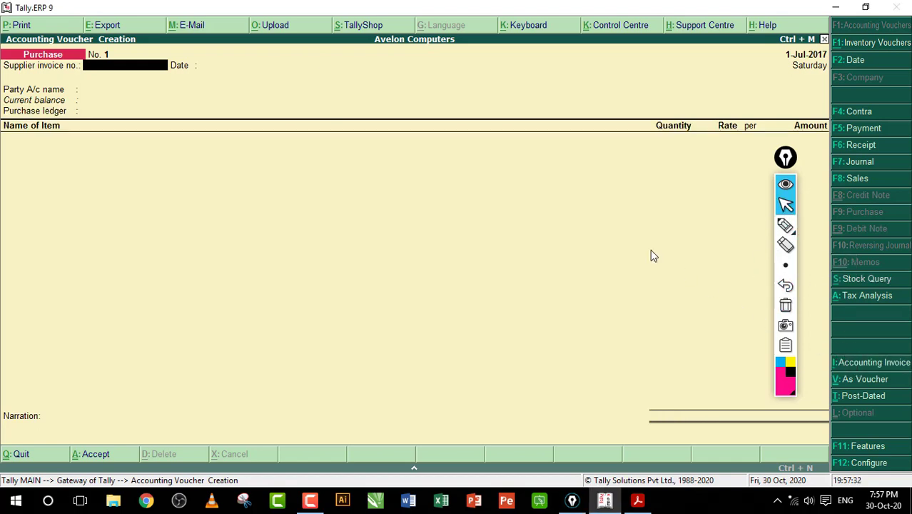
left_click(785, 226)
left_click_drag(27, 148, 100, 137)
left_click_drag(618, 147, 707, 150)
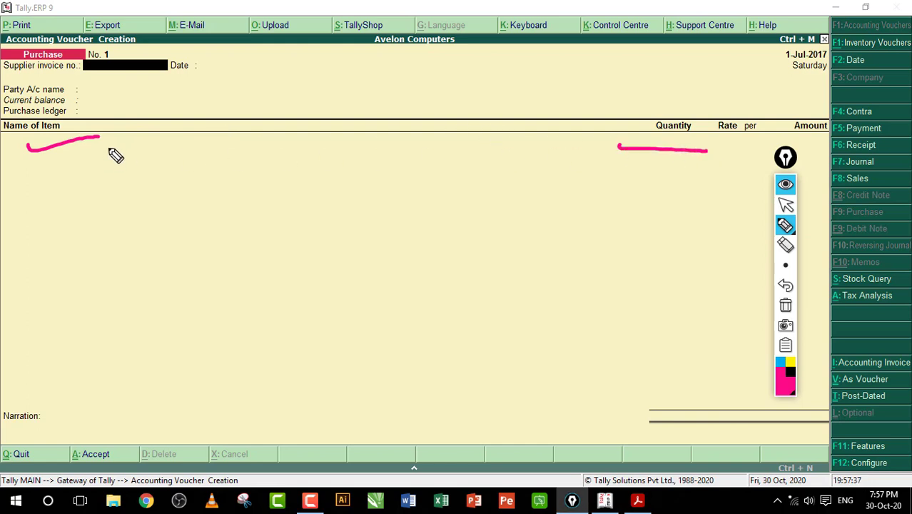
left_click(786, 306)
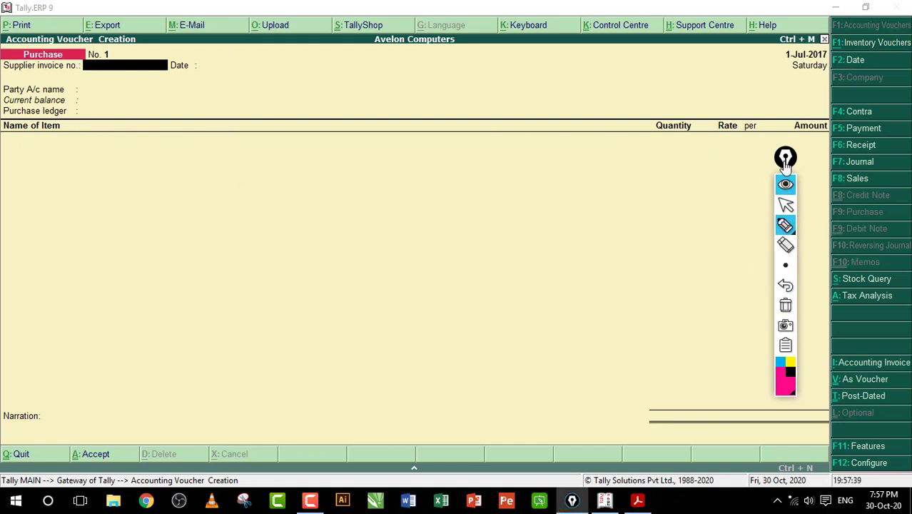
left_click_drag(785, 159, 847, 164)
left_click(847, 207)
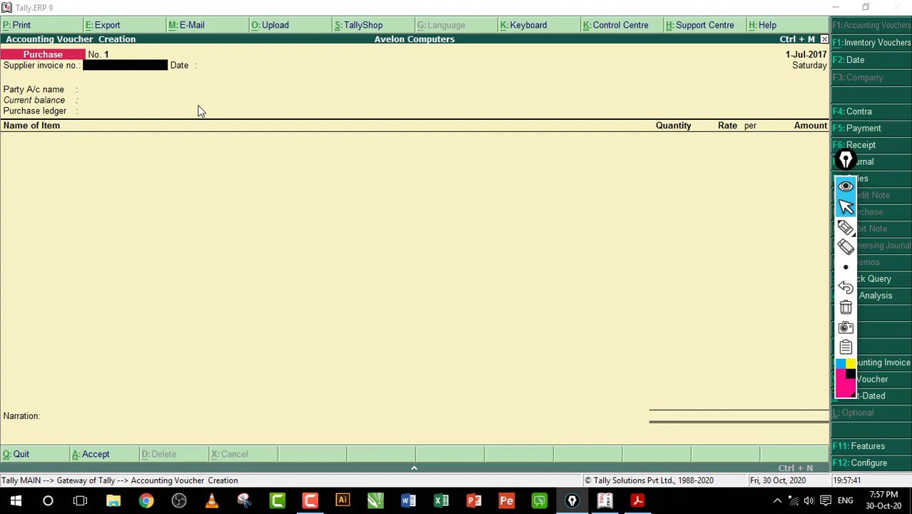
- Set the voucher's party account to Neha Computers and its purchase ledger to Purchases
left_click(115, 88)
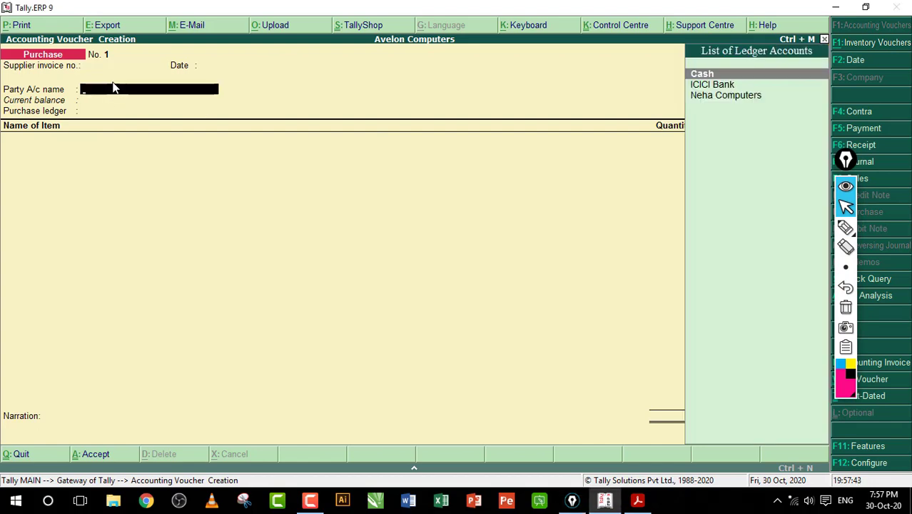
key("Down")
key("Down")
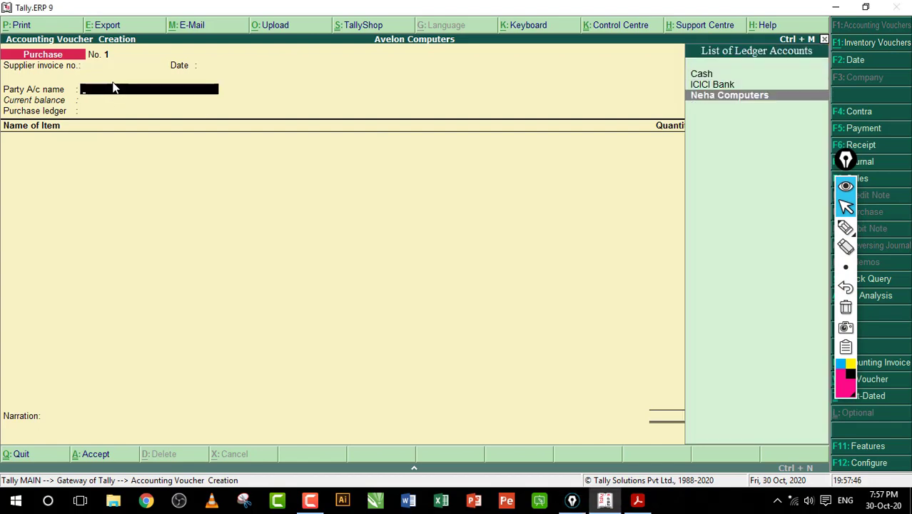
key("Return")
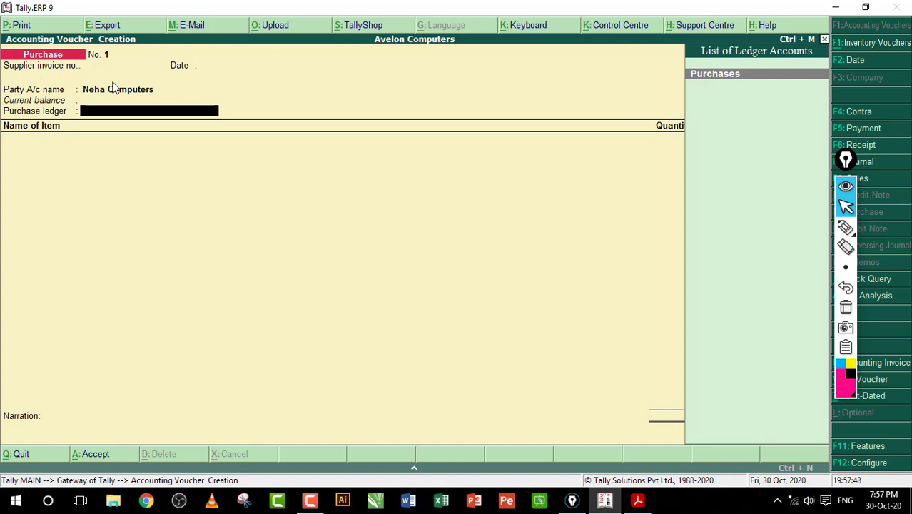
key("Return")
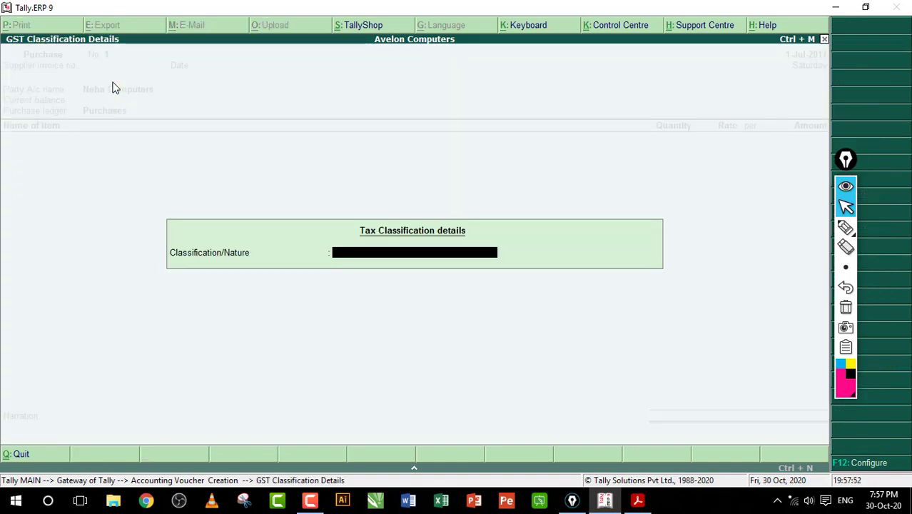
key("Escape")
key("Return")
key("Escape")
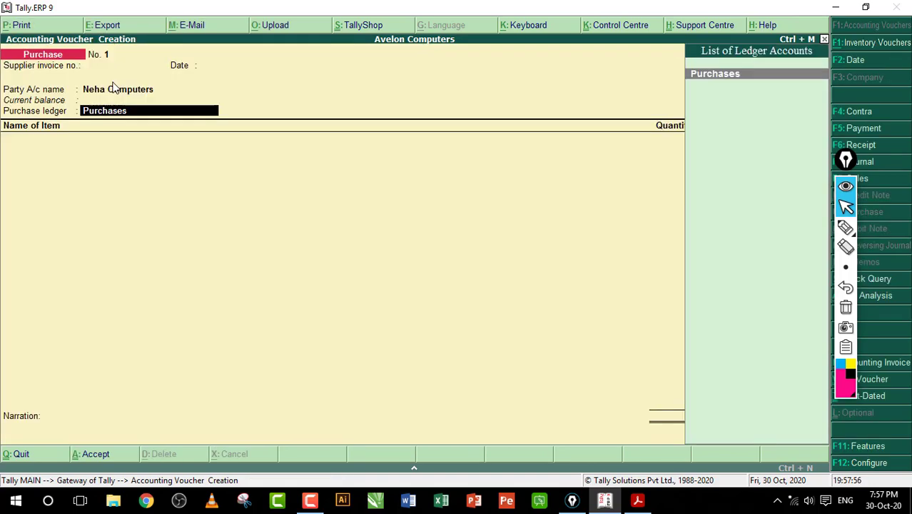
- Check the Allow modification of tax details for GST option in the purchase invoice configuration and return to the voucher
key("F12")
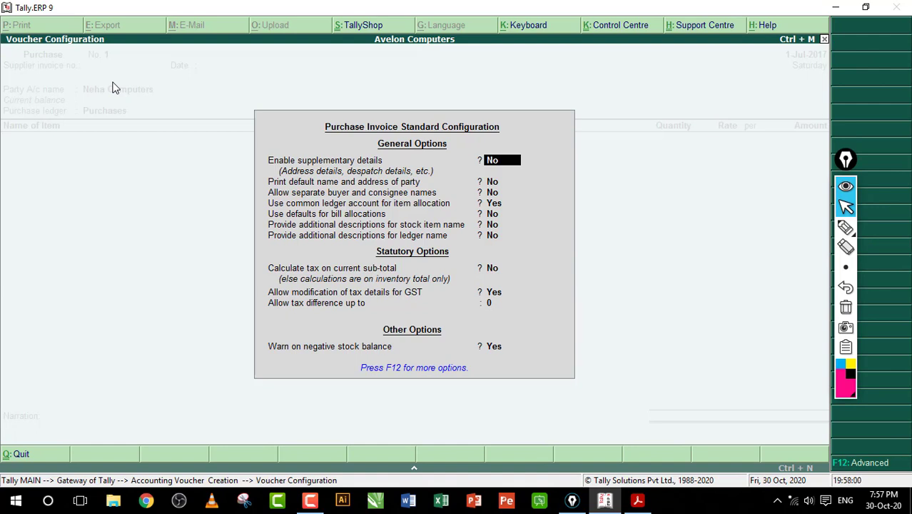
key("Return")
key("Return")
key("Return")
key("Return")
key("Return")
key("Return")
key("Return")
key("Return")
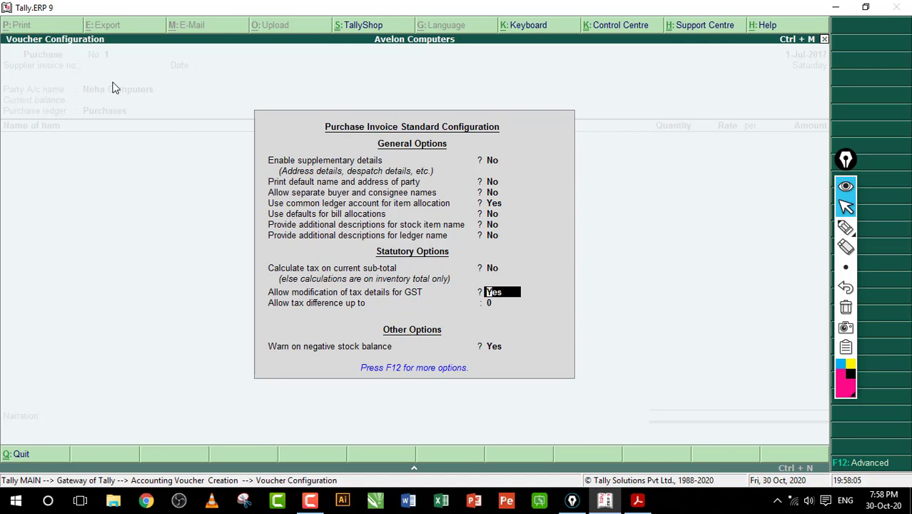
key("ctrl+a")
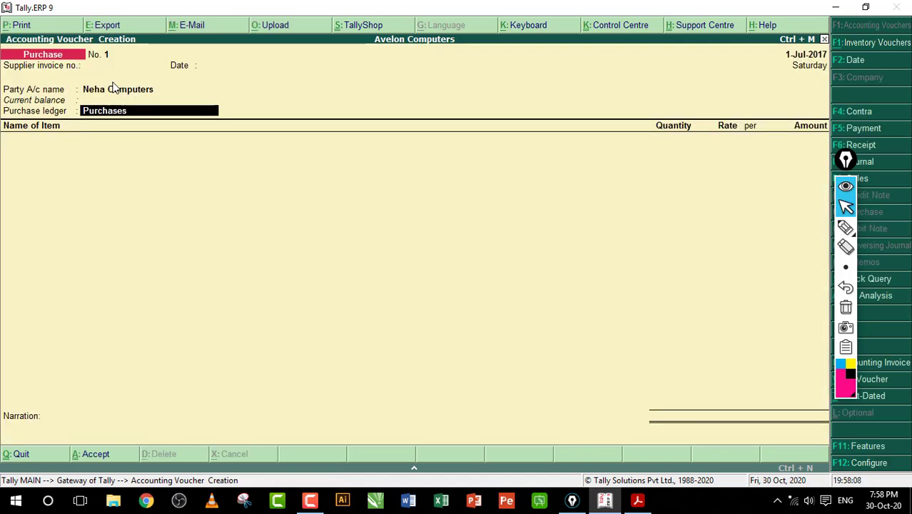
- Confirm the Purchases ledger and set its tax classification to Purchase Taxable
key("Return")
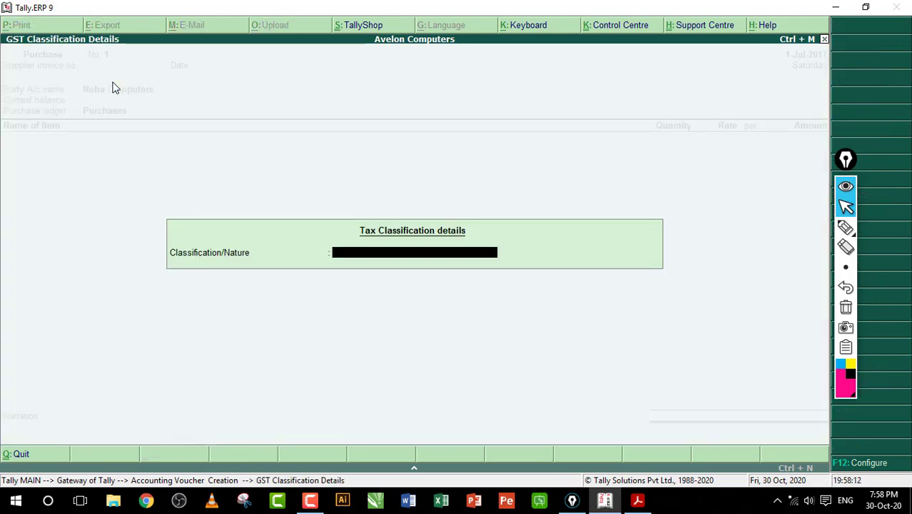
type("Pu")
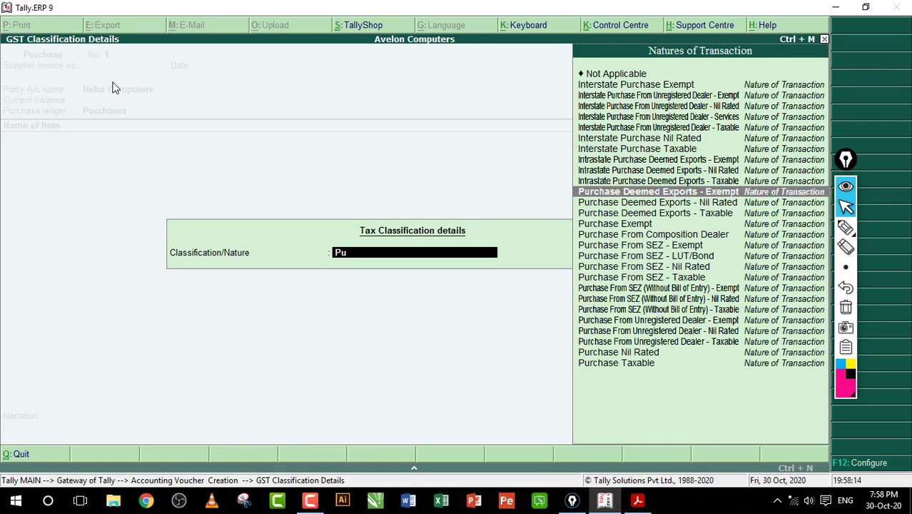
key("Down")
key("Down")
key("Down")
key("Down")
key("Up")
key("Down")
key("Down")
key("Down")
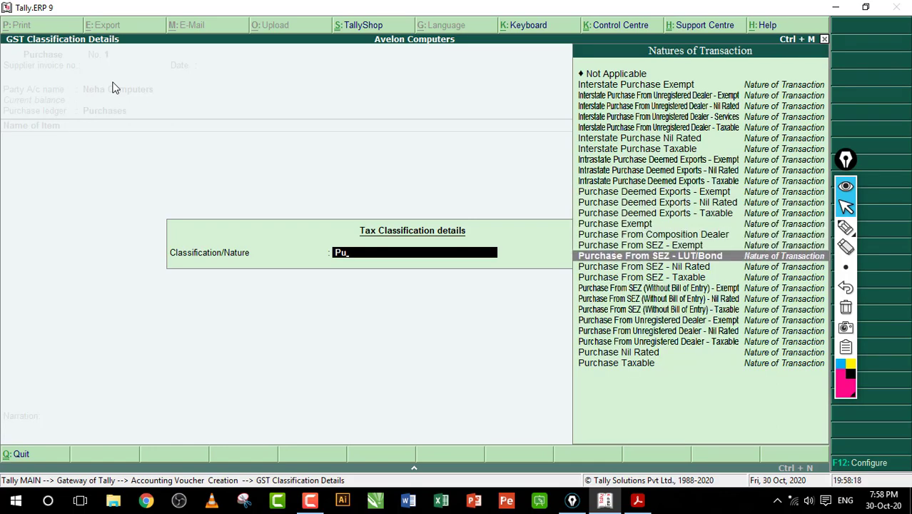
key("Down")
key("Down")
key("Down")
key("Down")
key("Down")
key("Down")
key("Down")
key("Down")
key("Down")
key("Down")
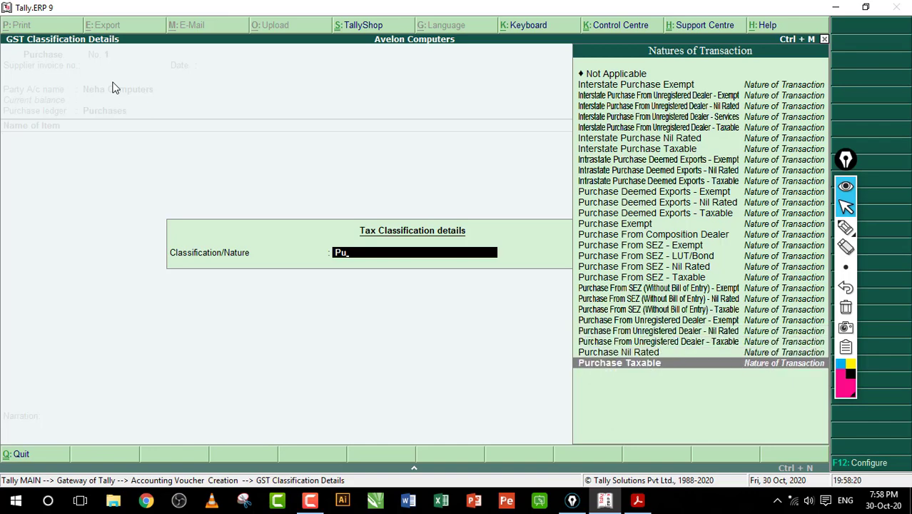
key("Return")
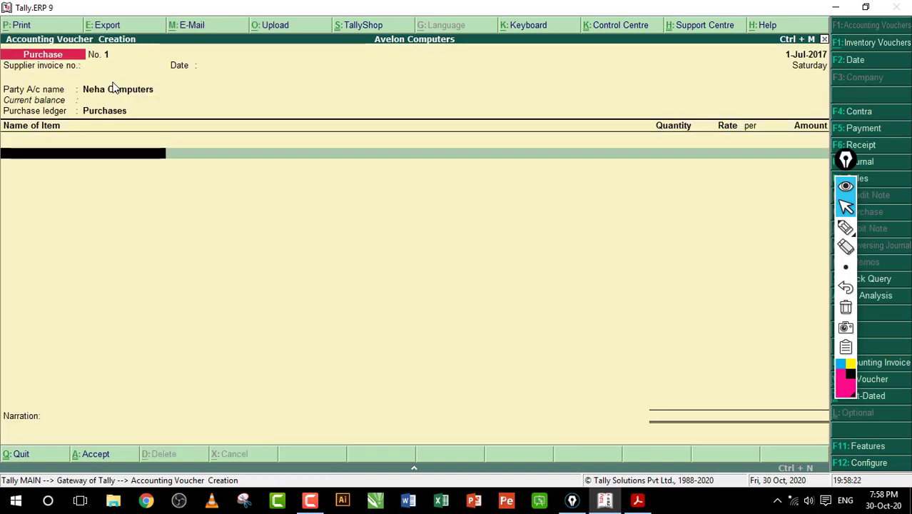
- Add the Cabinet item to the purchase voucher from the Raw Materials godown, 100 nos at a rate of 650
type("Ca")
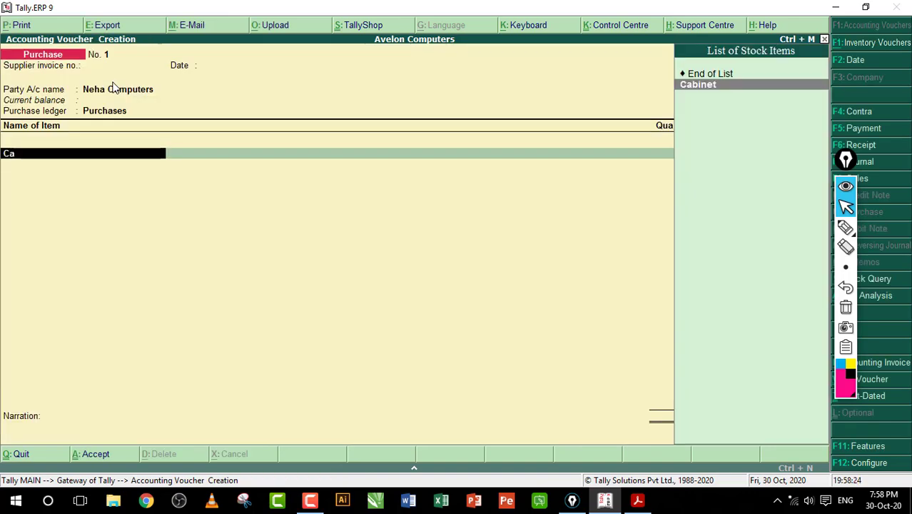
key("Return")
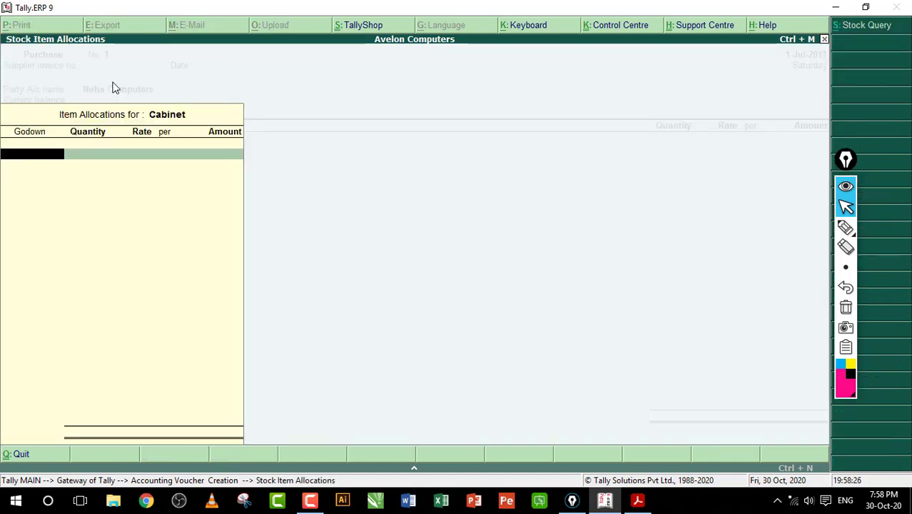
type("Ra")
key("Return")
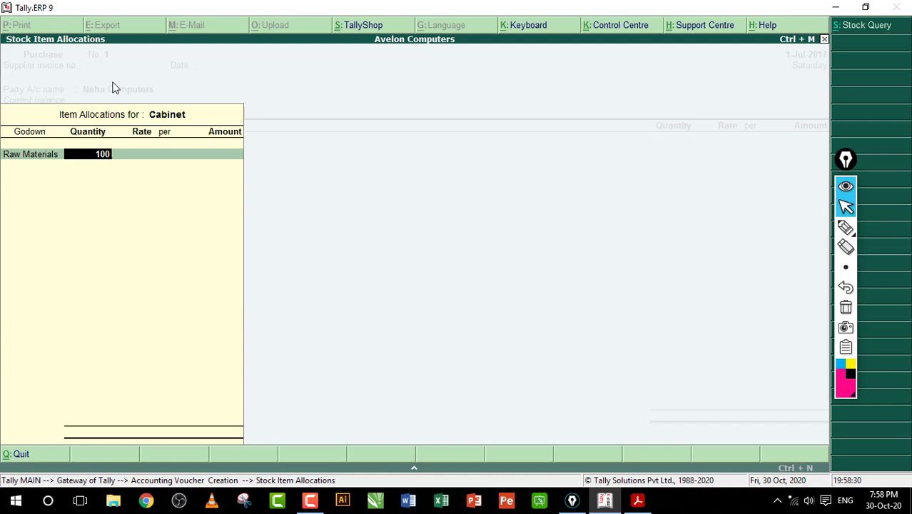
key("Return")
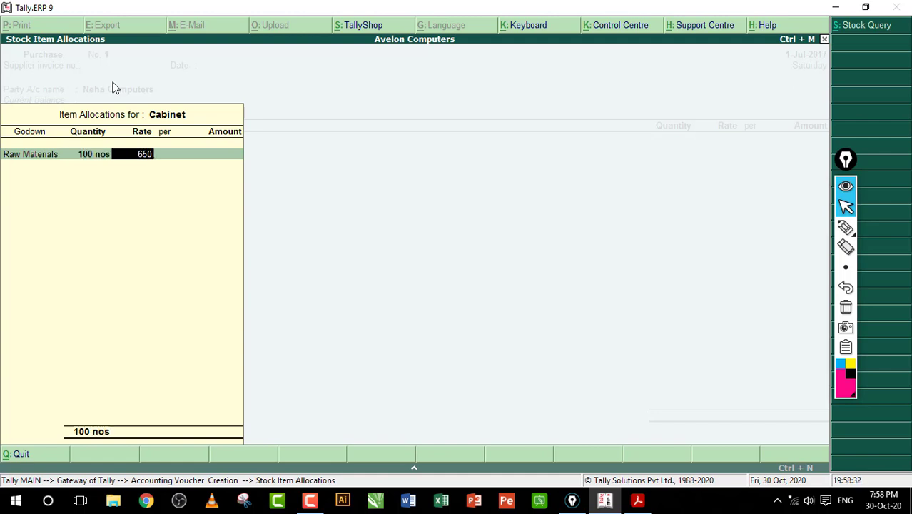
type("650")
key("Return")
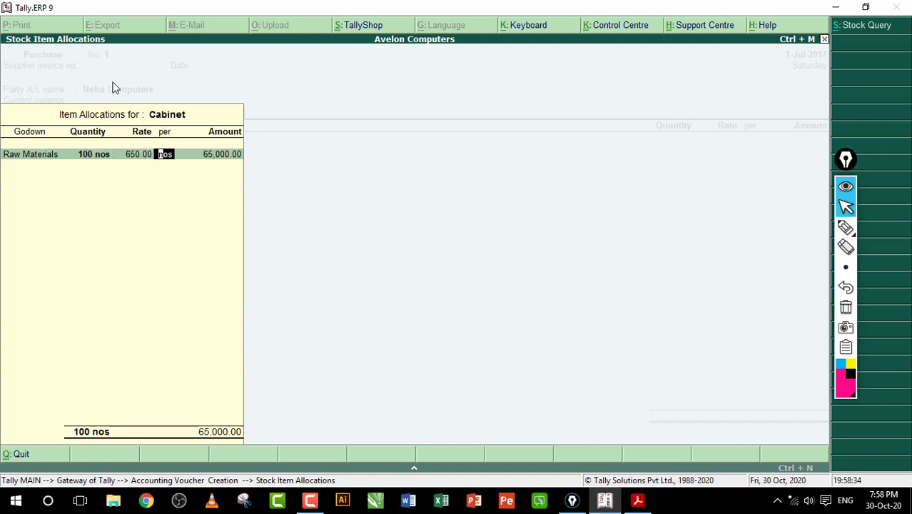
key("Return")
key("Return")
key("Return")
key("Return")
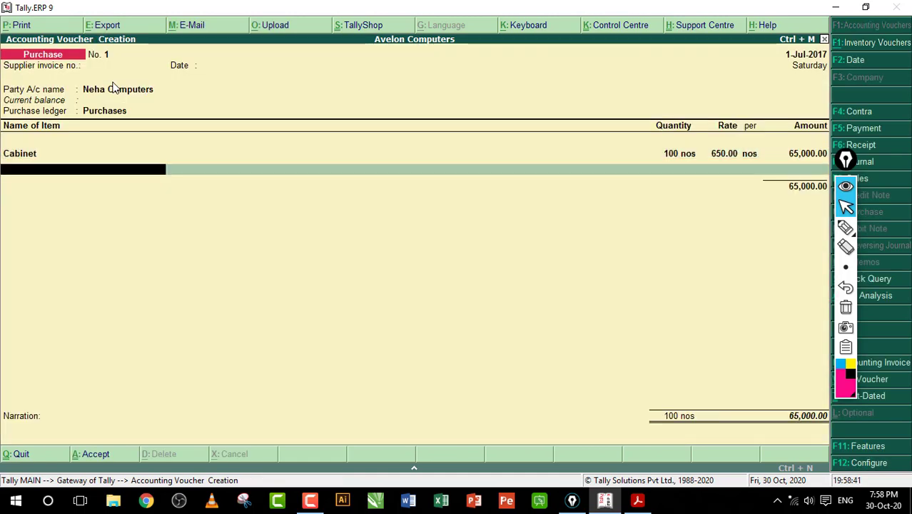
- Add the Mouse item with the Raw Materials godown, 100 nos at a rate of 175
type("Mo")
key("Down")
key("Down")
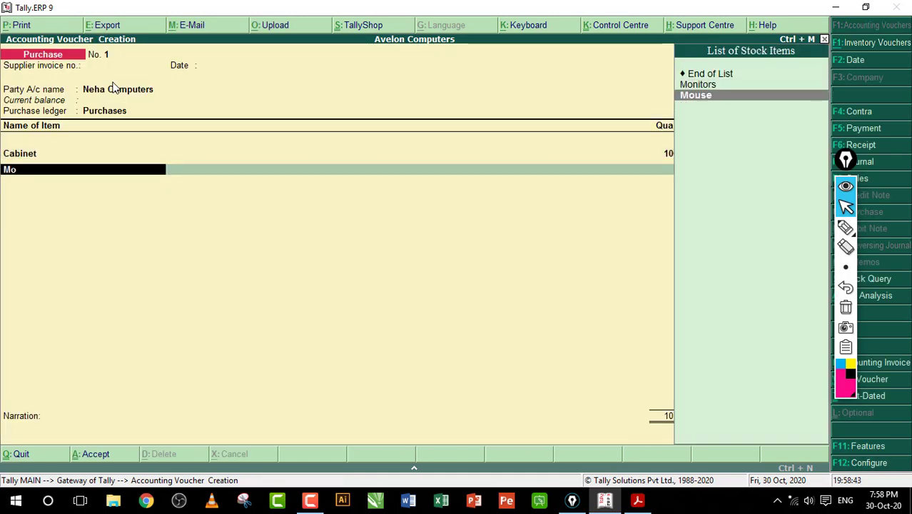
key("Return")
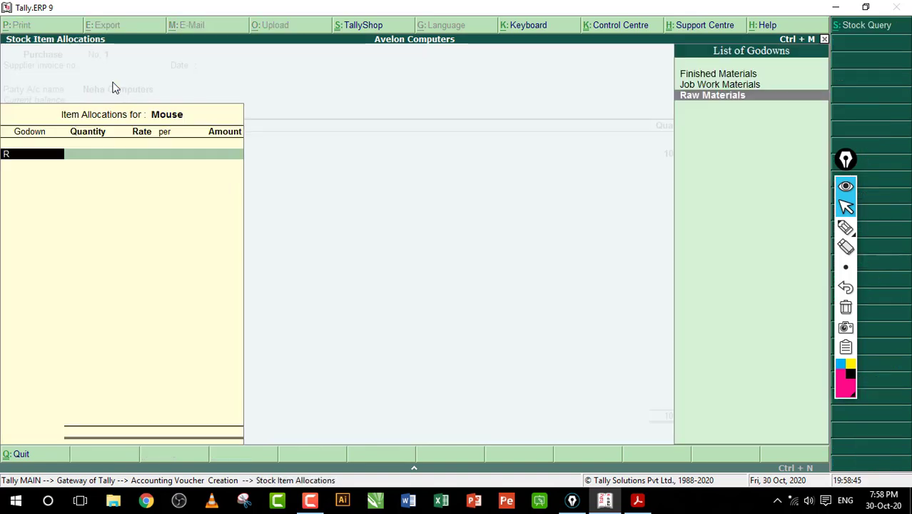
key("Return")
type("100")
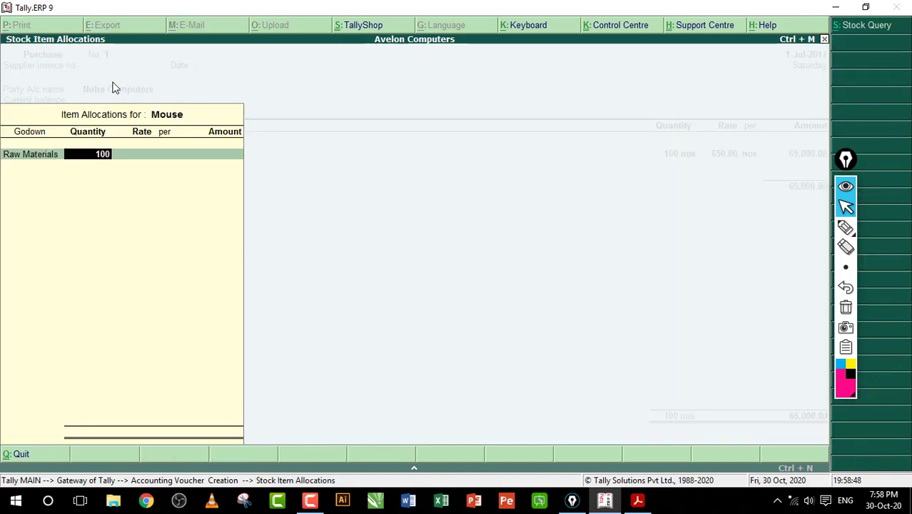
key("Return")
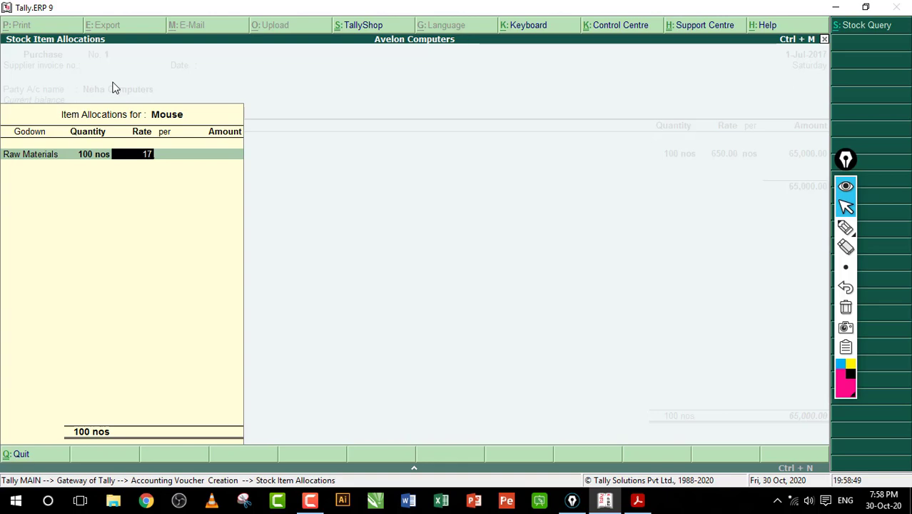
key("Return")
key("Return")
key("Return")
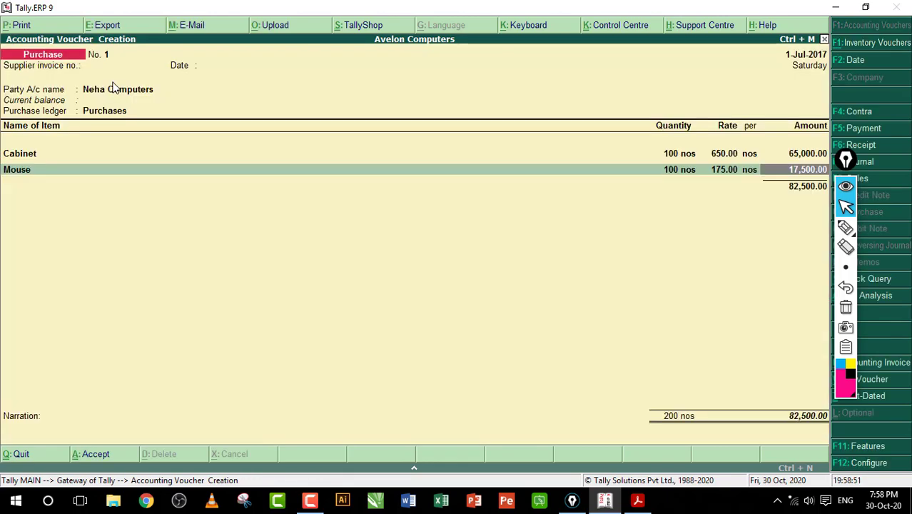
- Switch to the case study PDF in Acrobat Reader, review the purchase item table, and return to Tally.ERP 9
left_click(637, 500)
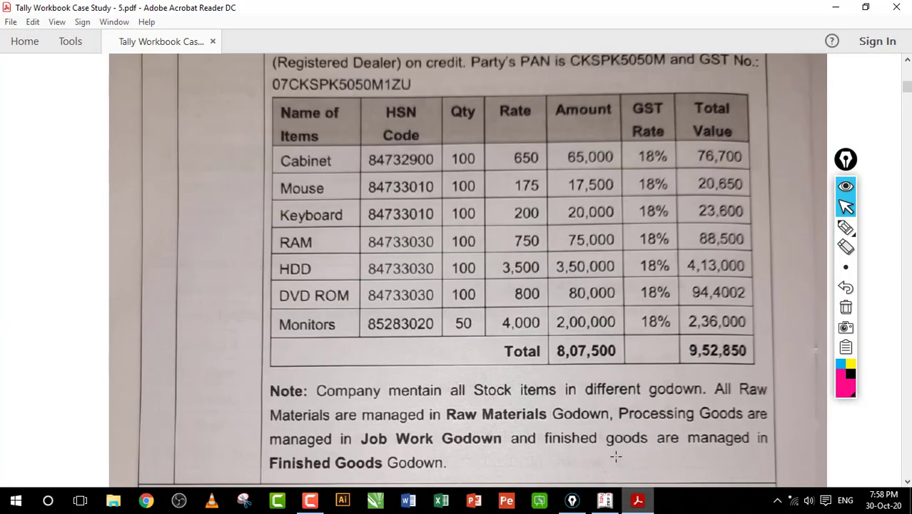
left_click_drag(279, 147, 773, 375)
left_click(661, 331)
left_click(605, 499)
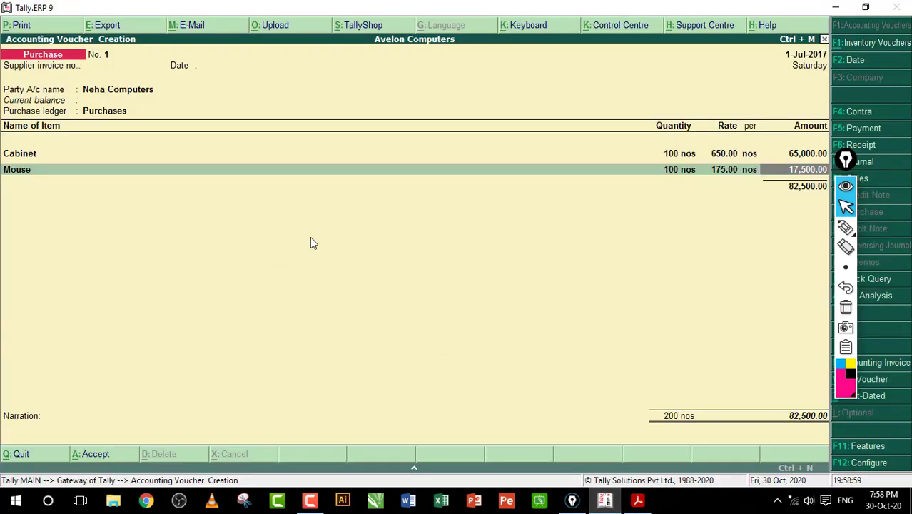
- Add the Keyboard item with the Raw Materials godown, 100 nos at a rate of 200
key("Return")
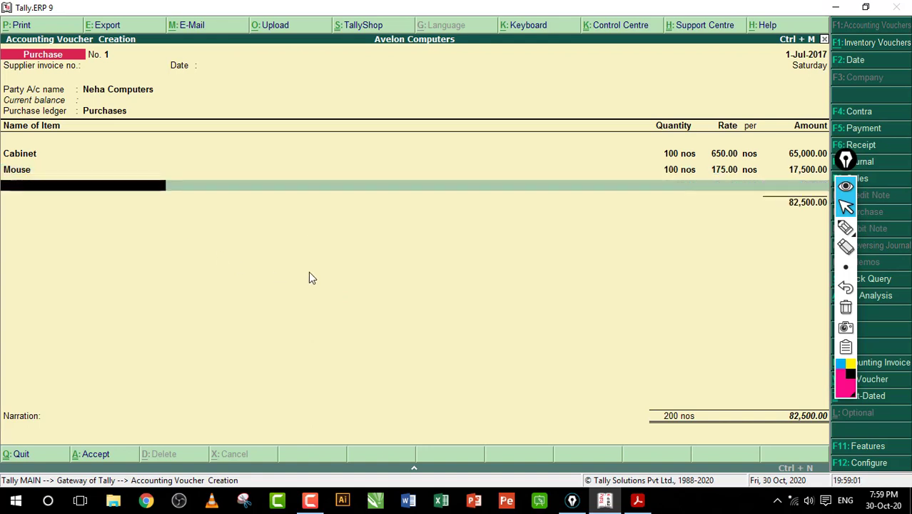
type("Ke")
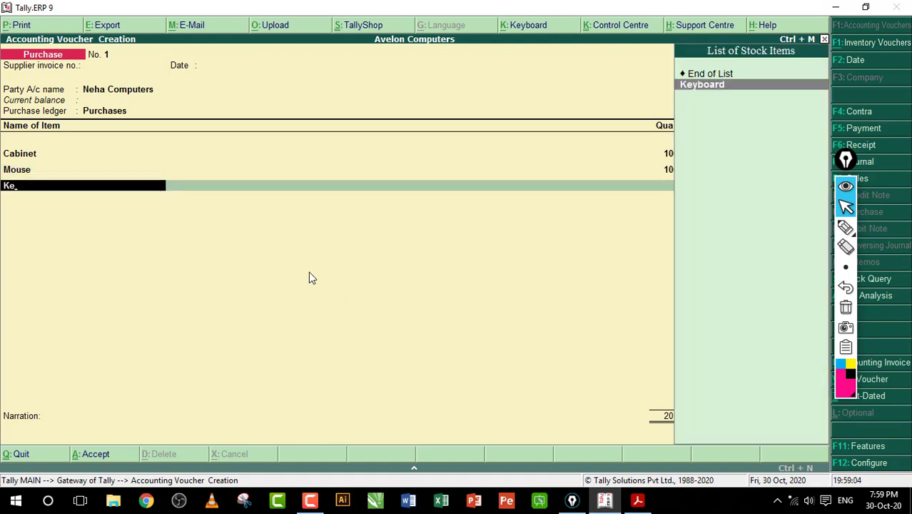
key("Return")
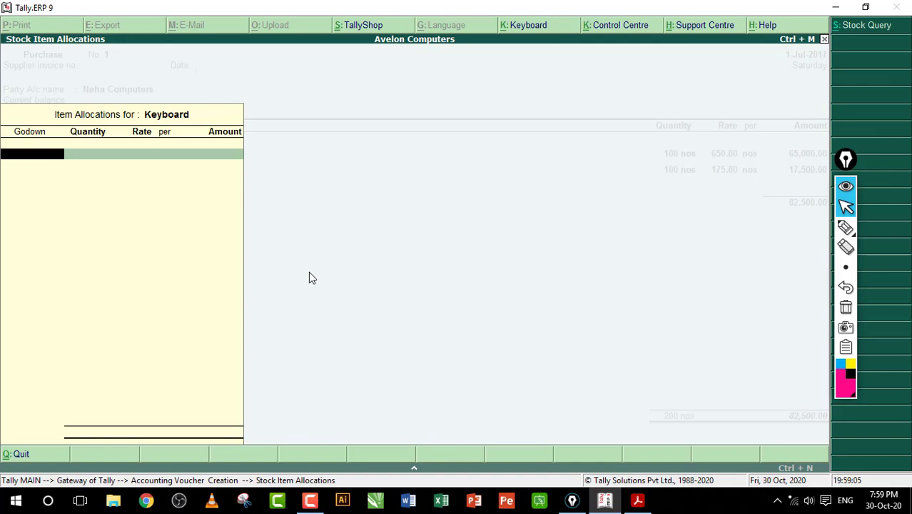
type("Raw Materials")
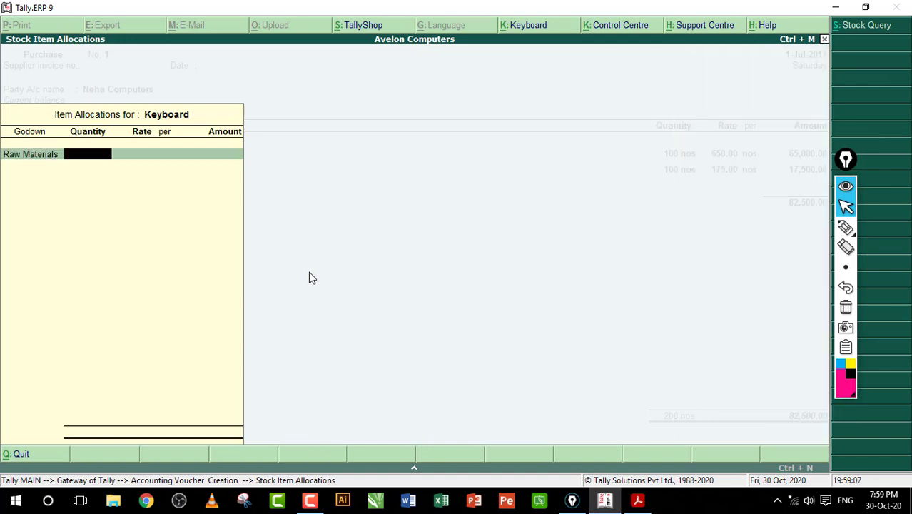
key("Return")
type("100")
key("Return")
type("200")
key("Return")
key("Return")
key("Return")
key("Return")
key("Return")
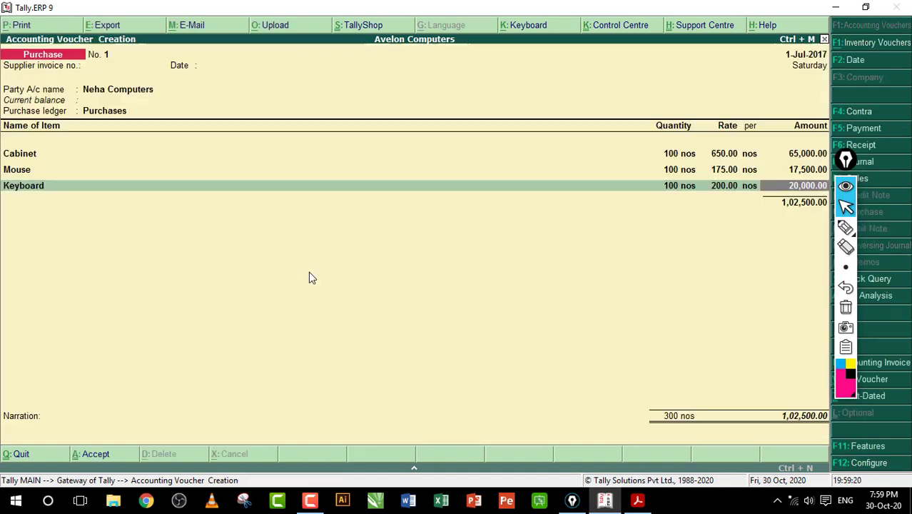
- Add the RAM item with the Raw Materials godown, 100 nos at a rate of 750
type("ram")
key("Return")
type("R")
key("Return")
type("750")
key("Return")
key("Return")
key("Return")
key("Return")
key("Return")
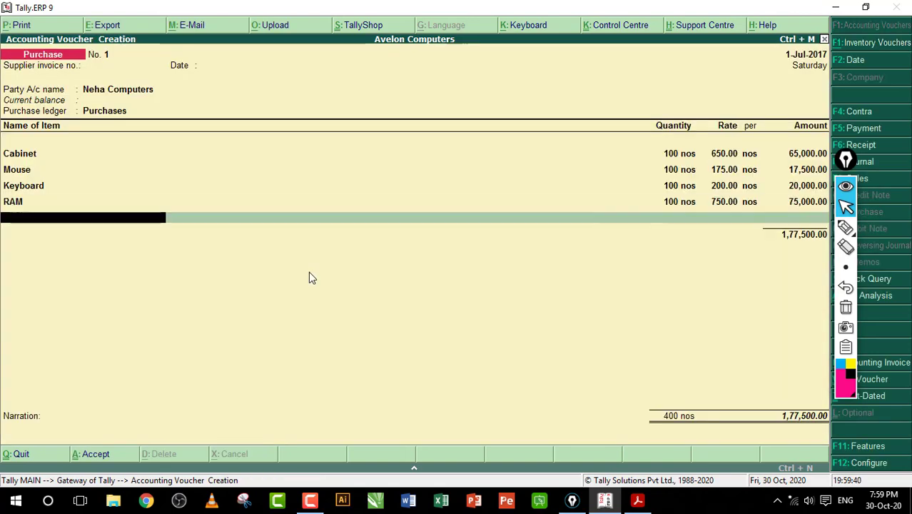
- Add the HDD item with the Raw Materials godown, 100 nos at a rate of 3,500
type("hdd")
key("Return")
type("R")
key("Return")
type("100")
key("Return")
- Add the DVD ROM item with the Raw Materials godown, 100 nos at a rate of 800
type("R")
key("Return")
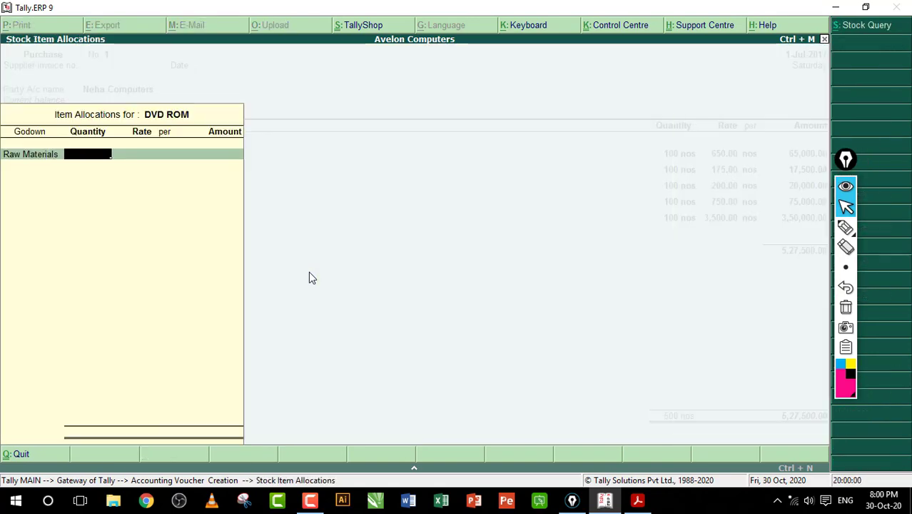
type("100")
key("Return")
type("800")
key("Return")
key("Return")
key("Return")
key("Return")
key("Return")
- Add the Monitors item with the Raw Materials godown, 50 nos at a rate of 4,000
type("mon")
key("Return")
type("Ra")
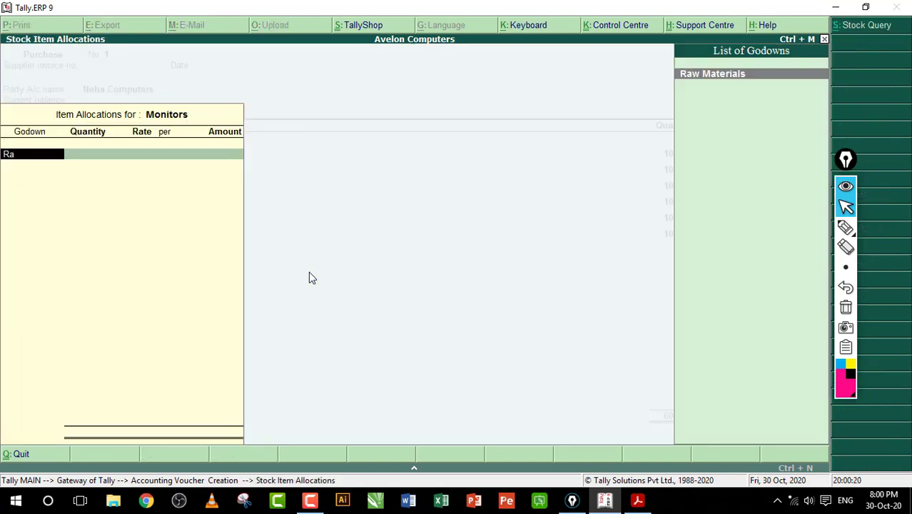
key("Return")
key("Return")
key("Return")
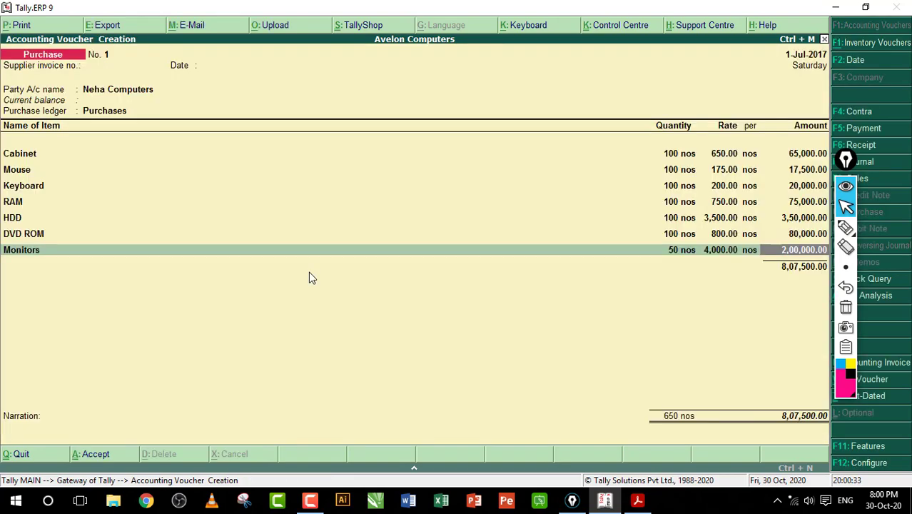
left_click(639, 502)
left_click(639, 502)
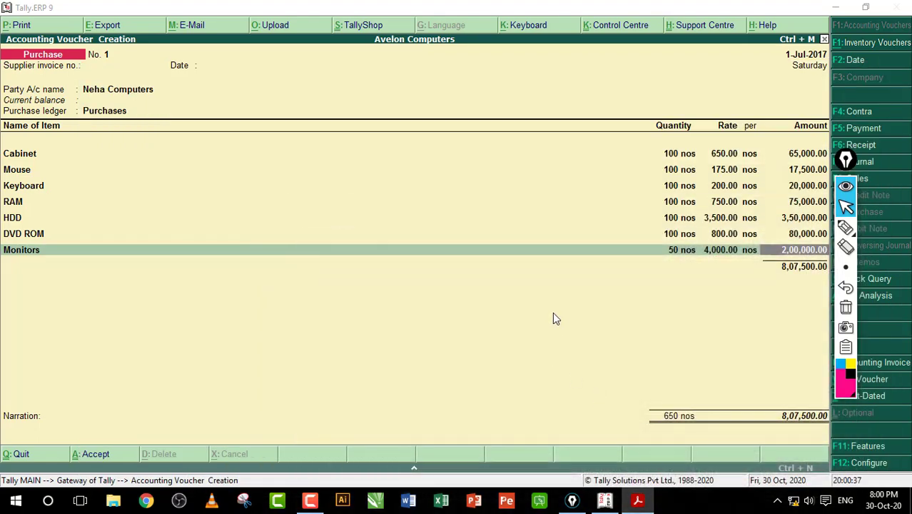
key("Return")
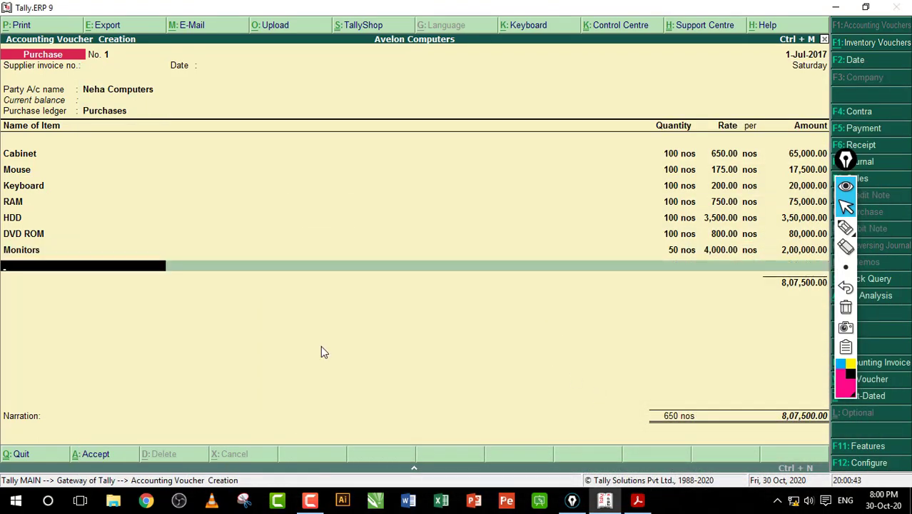
- End the item list and add the CGST and SGST ledgers to the purchase voucher
key("Return")
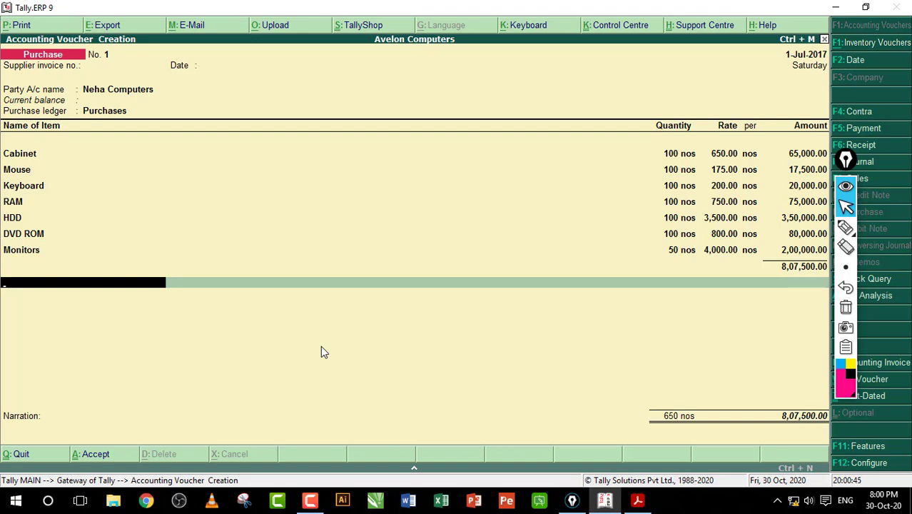
type("C")
key("Down")
key("Return")
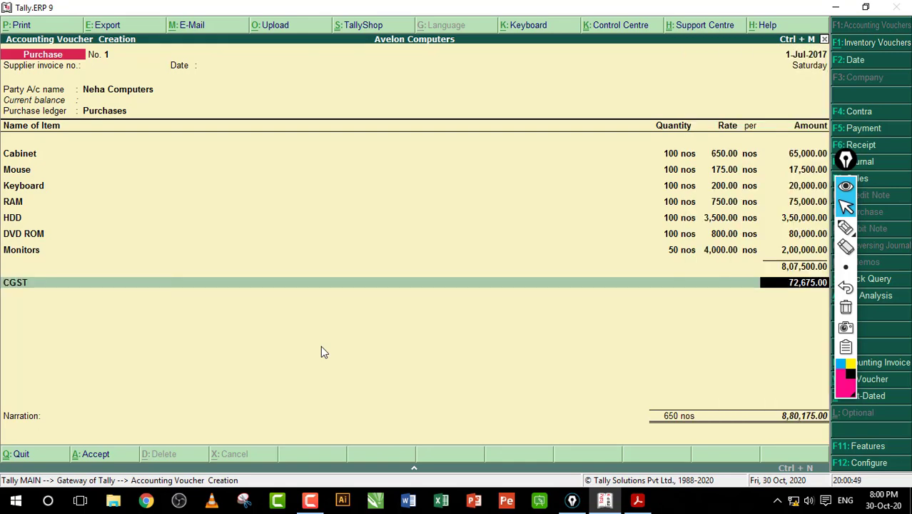
key("Return")
type("S")
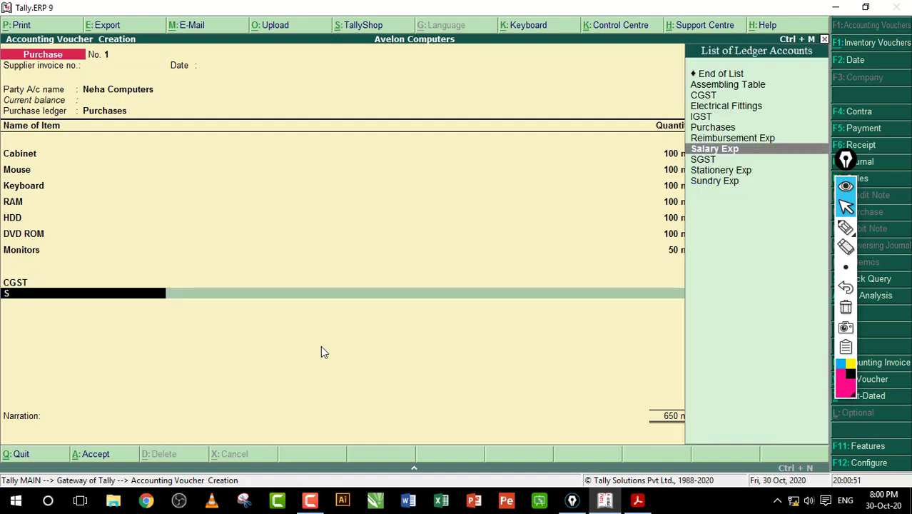
key("Down")
key("Return")
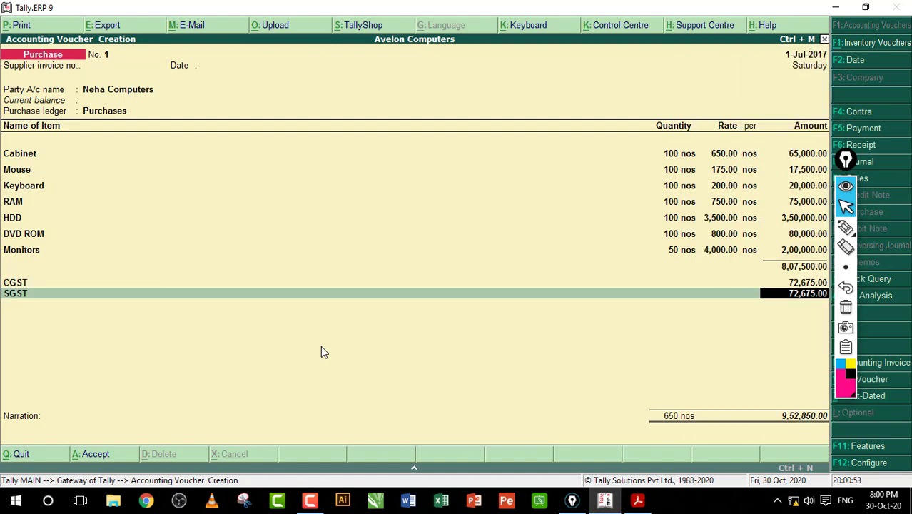
key("Return")
key("Return")
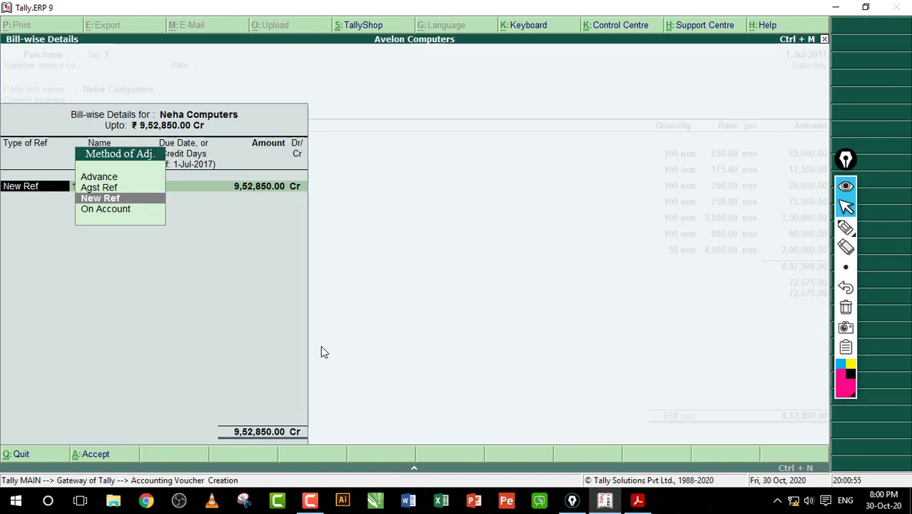
- Accept the New Ref bill-wise details for Neha Computers and save the purchase voucher
key("Return")
key("Return")
key("Return")
key("Return")
key("Return")
key("Return")
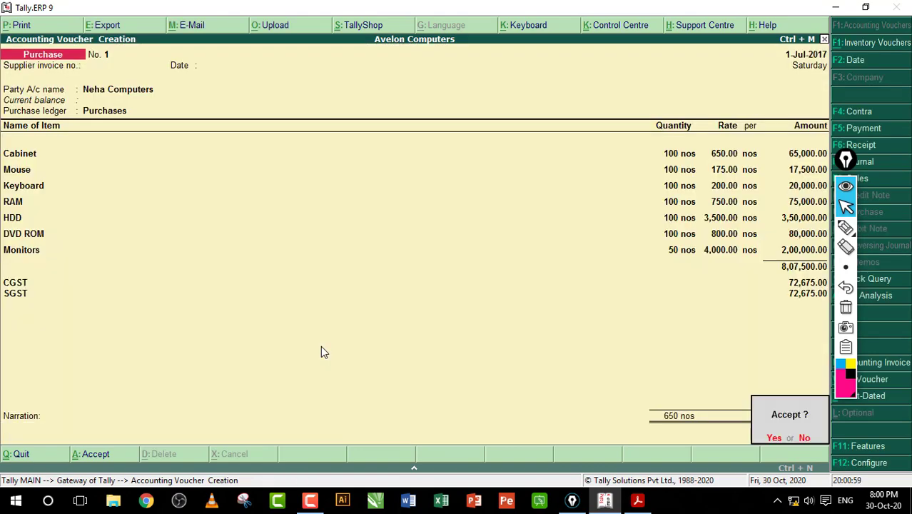
key("Return")
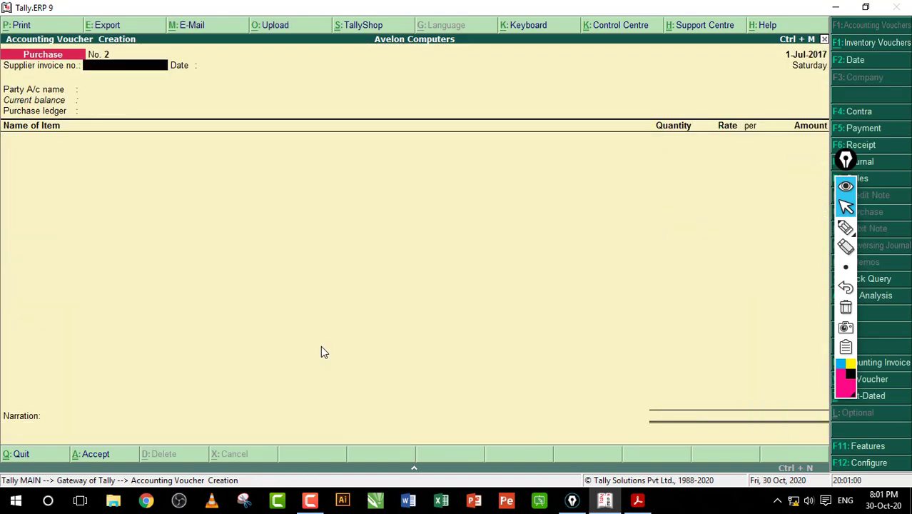
- Switch to the case study PDF in Acrobat Reader, compare the purchase entry, and read transaction 3 about the ICICI Bank cash deposit
left_click(638, 501)
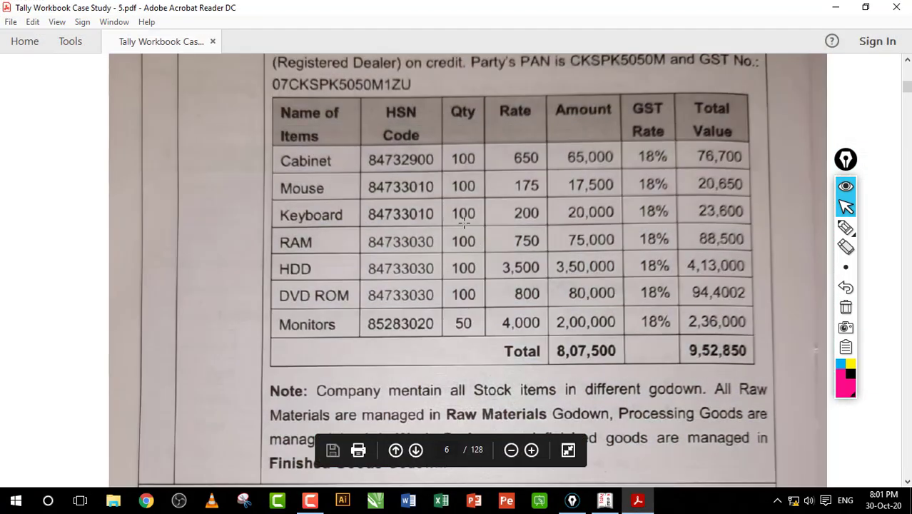
scroll(464, 223, "down", 20)
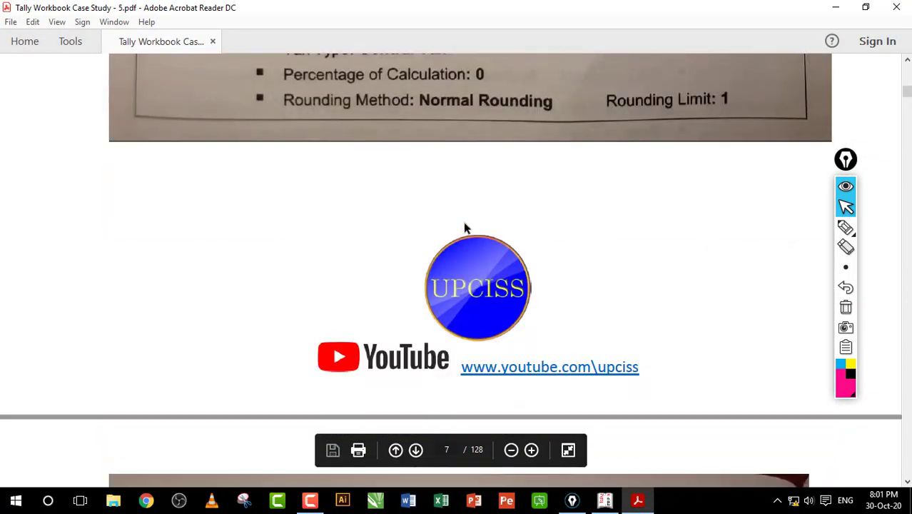
scroll(464, 227, "down", 20)
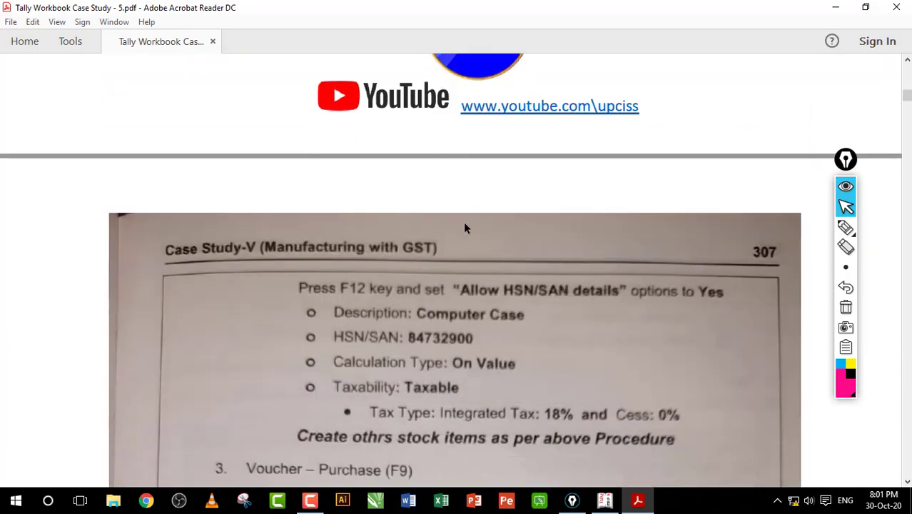
scroll(465, 228, "down", 20)
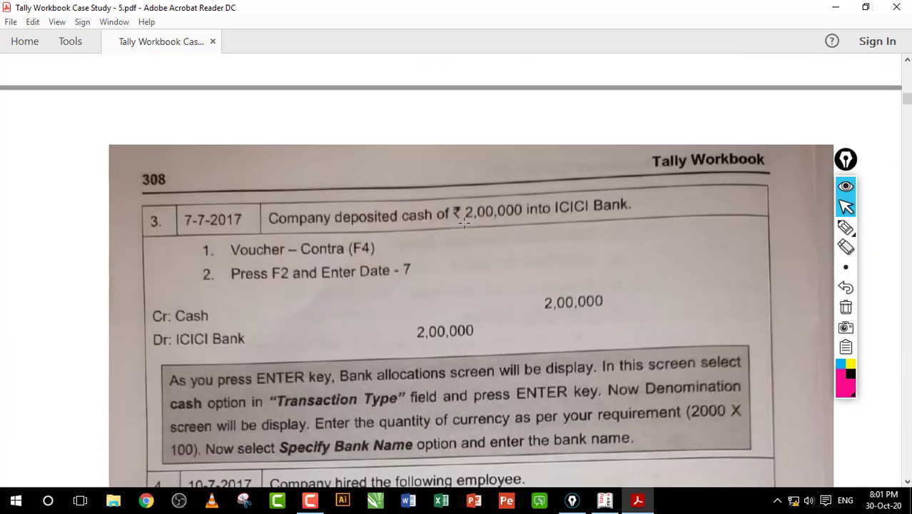
scroll(464, 222, "down", 2)
scroll(464, 223, "up", 19)
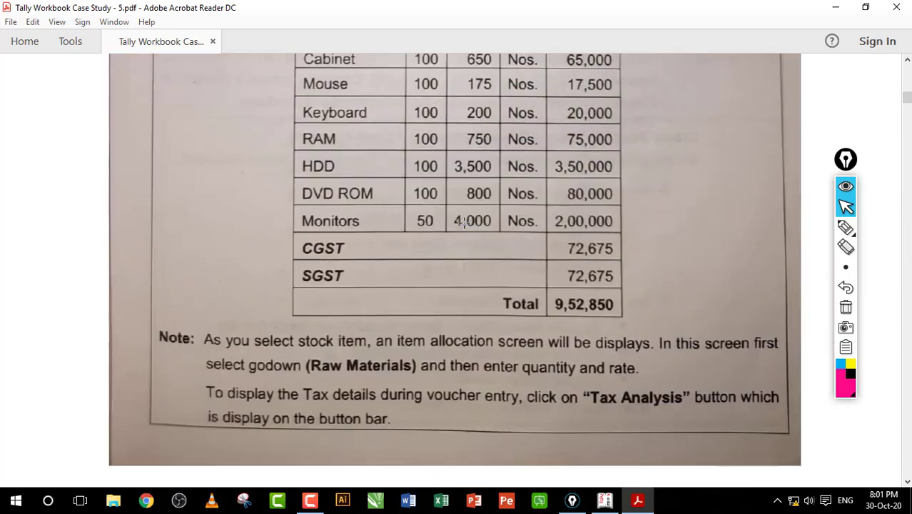
scroll(464, 222, "down", 3)
scroll(464, 223, "down", 18)
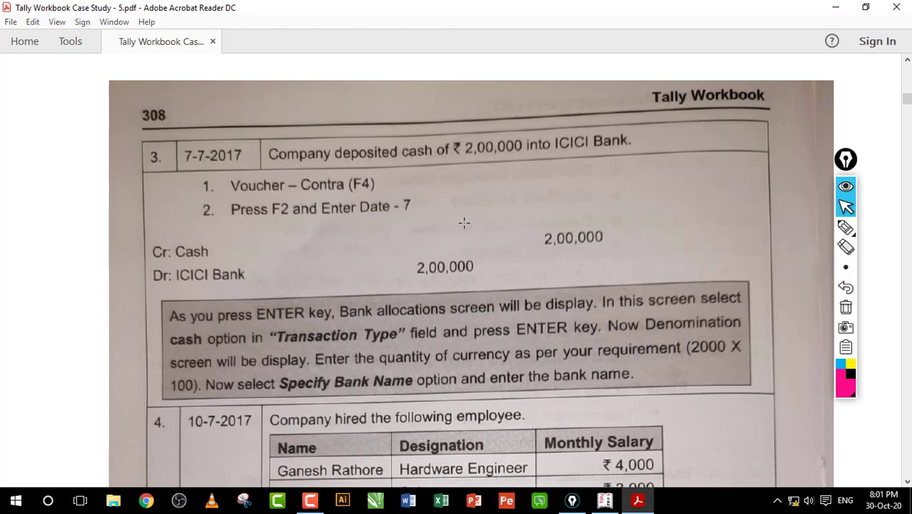
scroll(464, 222, "down", 2)
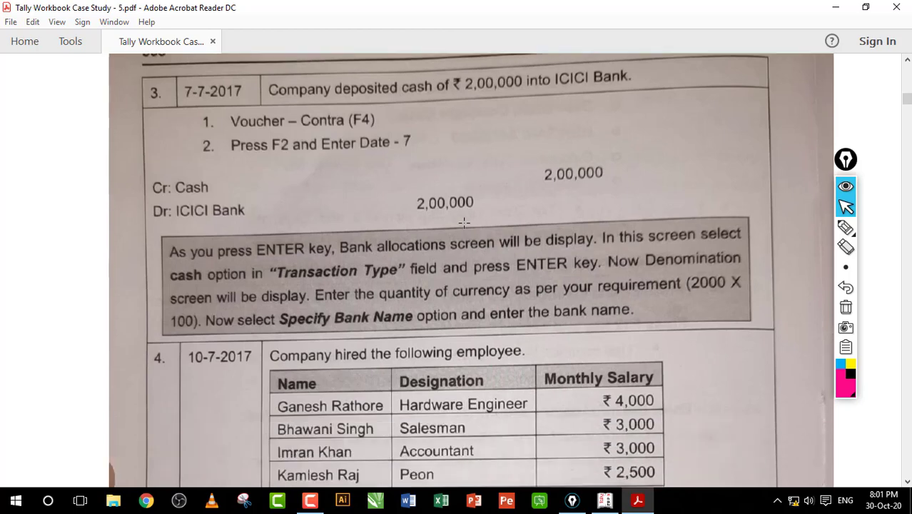
scroll(464, 223, "up", 2)
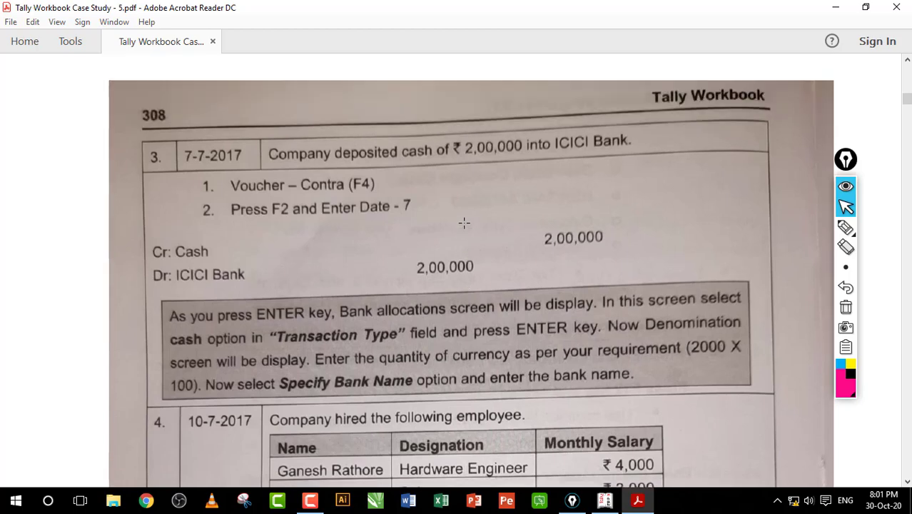
- Switch to Tally.ERP 9 and enter a Contra voucher crediting Cash and debiting ICICI Bank with 2,00,000
left_click(604, 500)
key("Return")
key("Return")
key("Return")
key("Return")
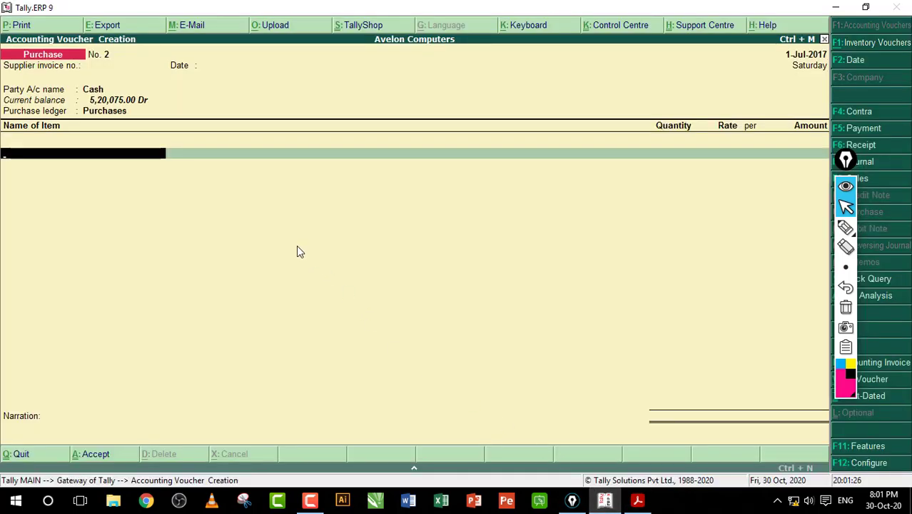
key("F4")
key("Return")
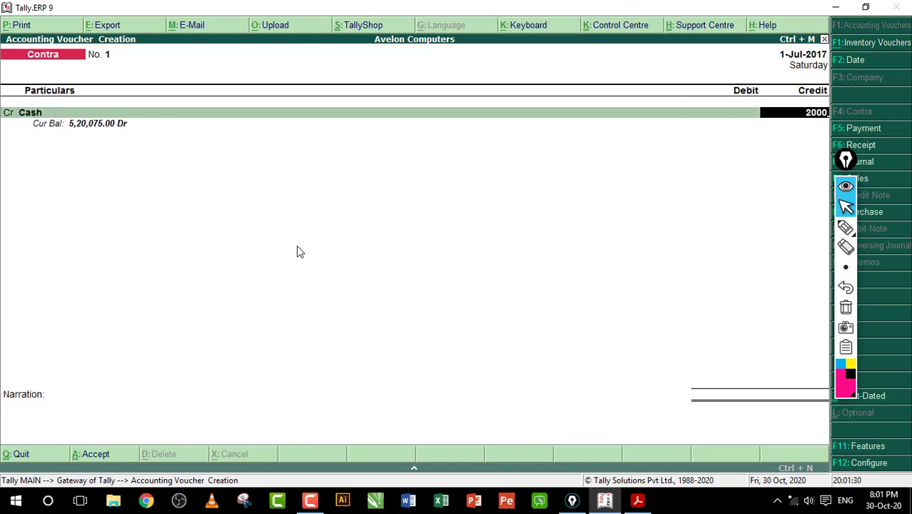
type("200000")
key("Return")
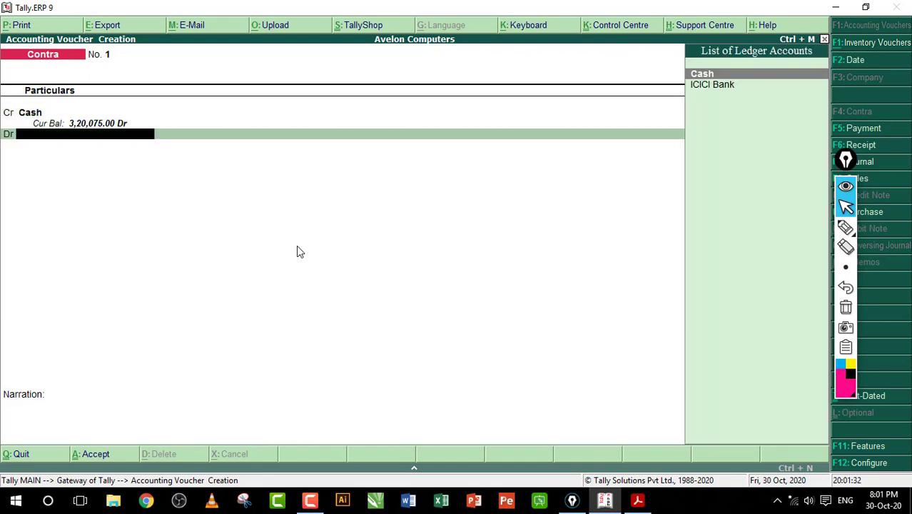
type("I")
key("Return")
key("Return")
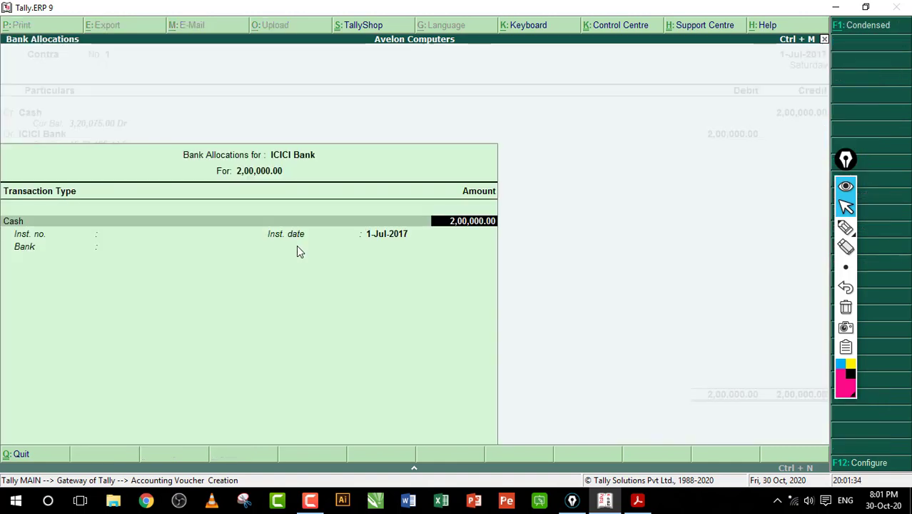
- Complete the ICICI Bank allocation as a Cash transaction, leaving the cash denominations and bank name blank
key("Return")
key("Return")
key("Return")
key("Return")
key("Return")
key("Return")
key("Return")
key("Return")
key("Return")
key("Return")
key("Return")
key("Return")
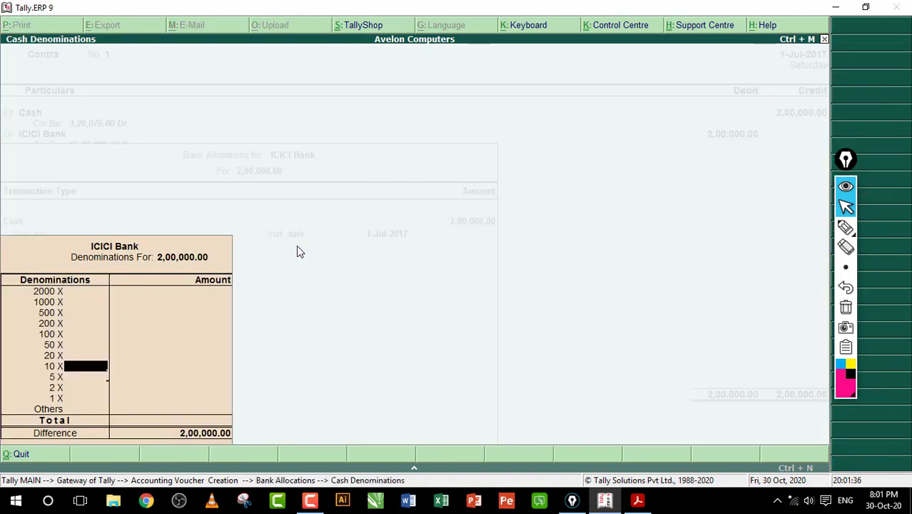
key("Escape")
key("Escape")
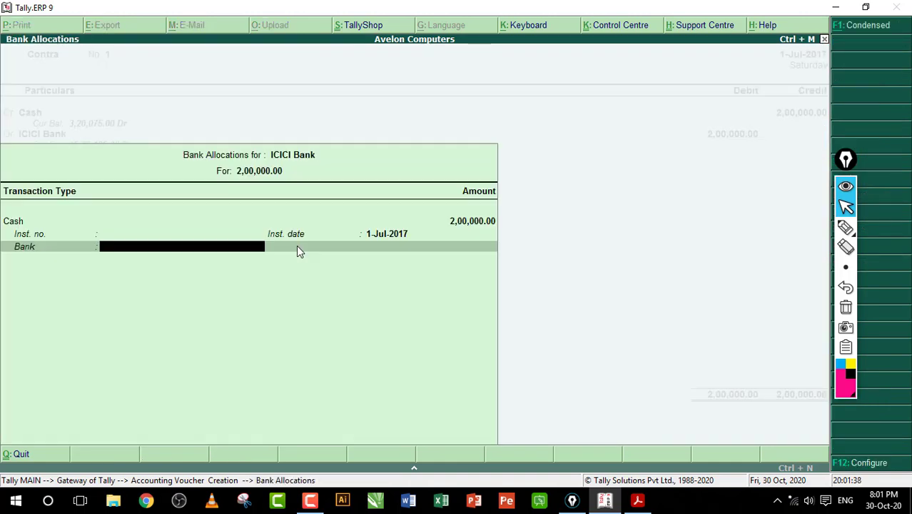
key("Escape")
- Switch to the case study PDF in Acrobat Reader and read transaction 4 on the hired employees, including its accounting note
left_click(636, 500)
scroll(364, 290, "down", 5)
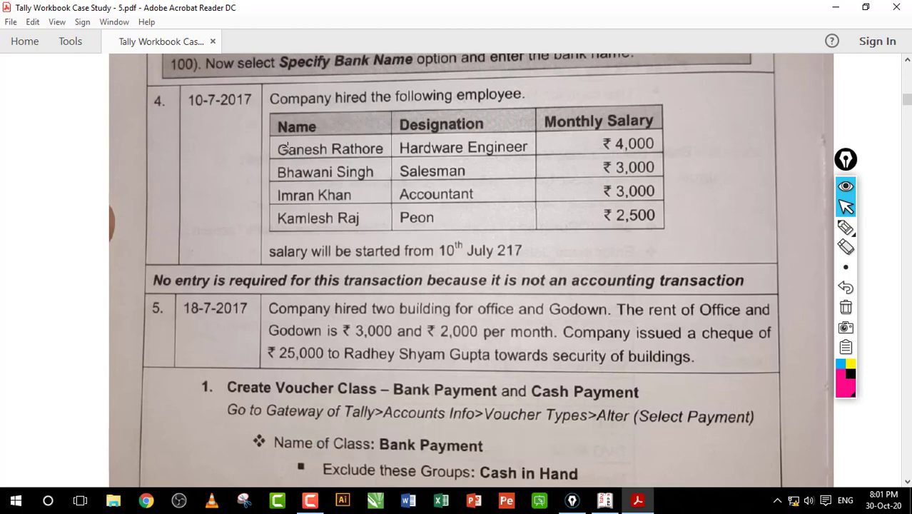
left_click_drag(288, 150, 640, 221)
left_click(563, 177)
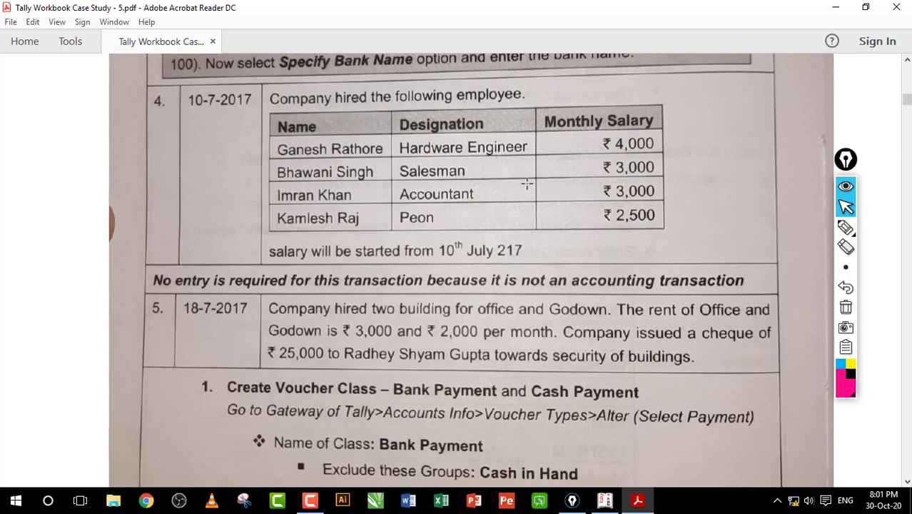
scroll(527, 185, "down", 3)
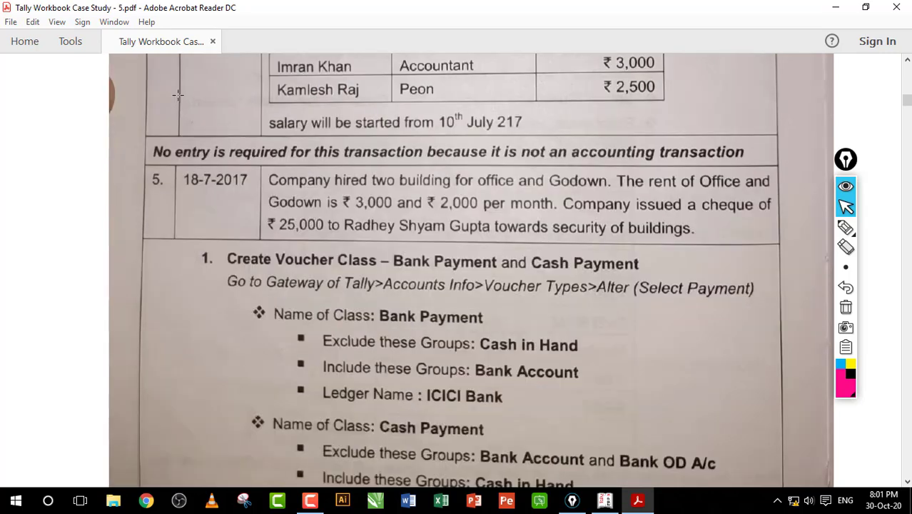
left_click_drag(176, 142, 471, 167)
left_click(402, 161)
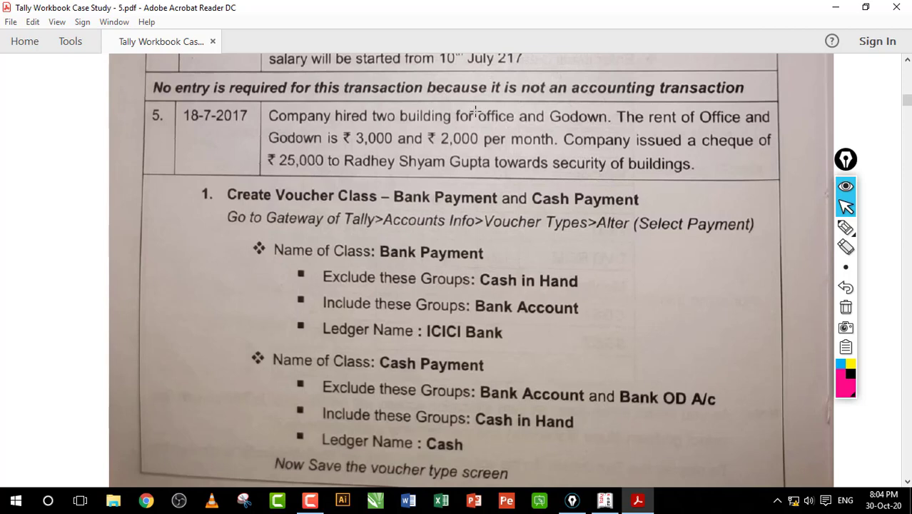
- Read transaction 5 dated 18-7-2017, highlighting the office and godown rent amounts of 3,000 and 2,000
left_click_drag(475, 110, 600, 134)
left_click(570, 127)
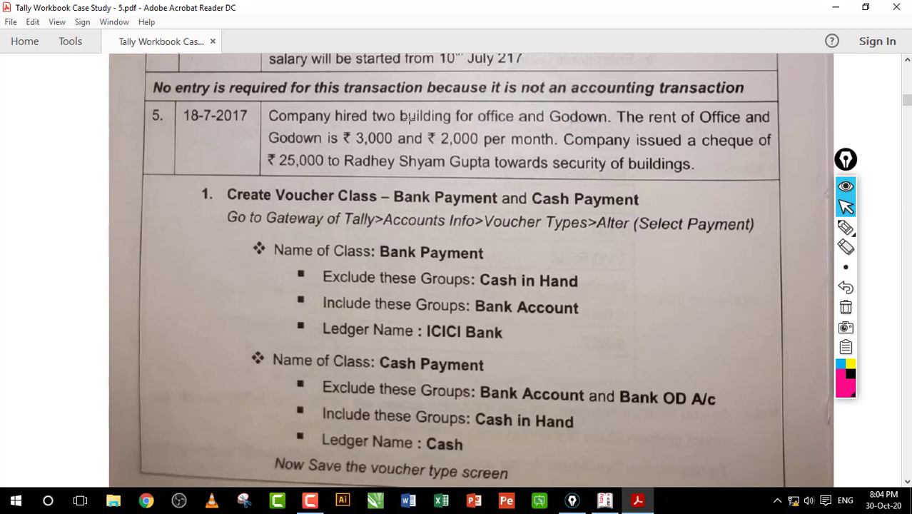
left_click_drag(351, 129, 391, 149)
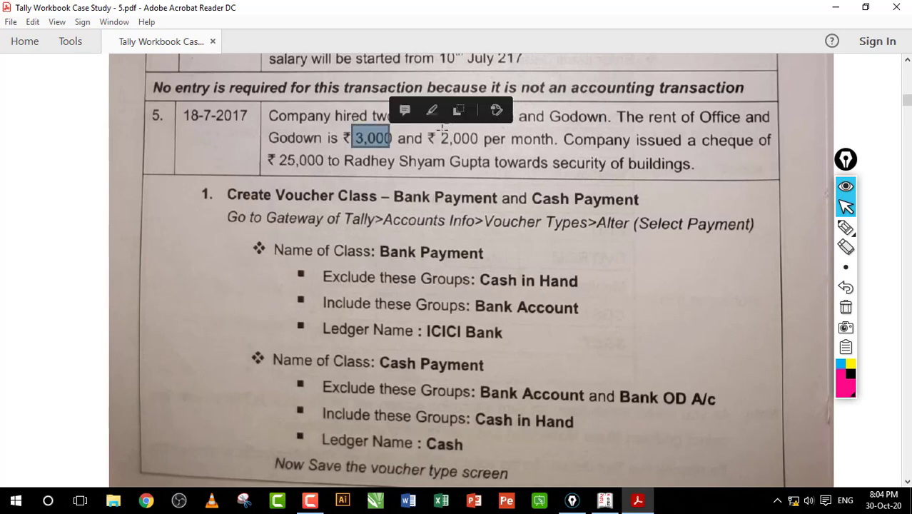
left_click_drag(440, 129, 474, 146)
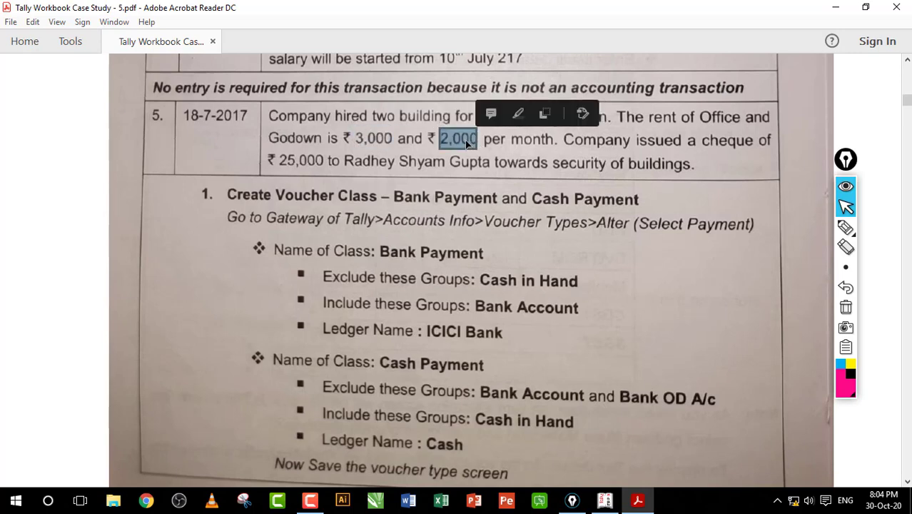
left_click(457, 138)
left_click_drag(357, 125, 482, 149)
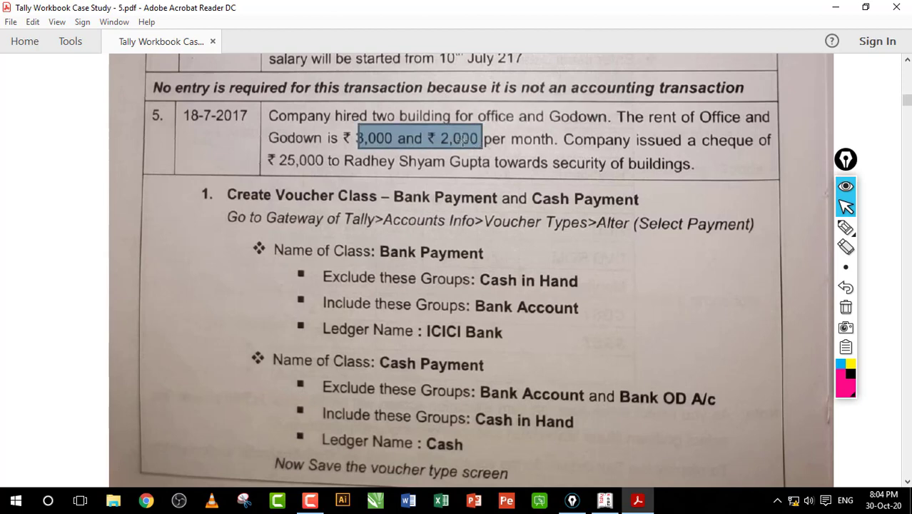
left_click(578, 148)
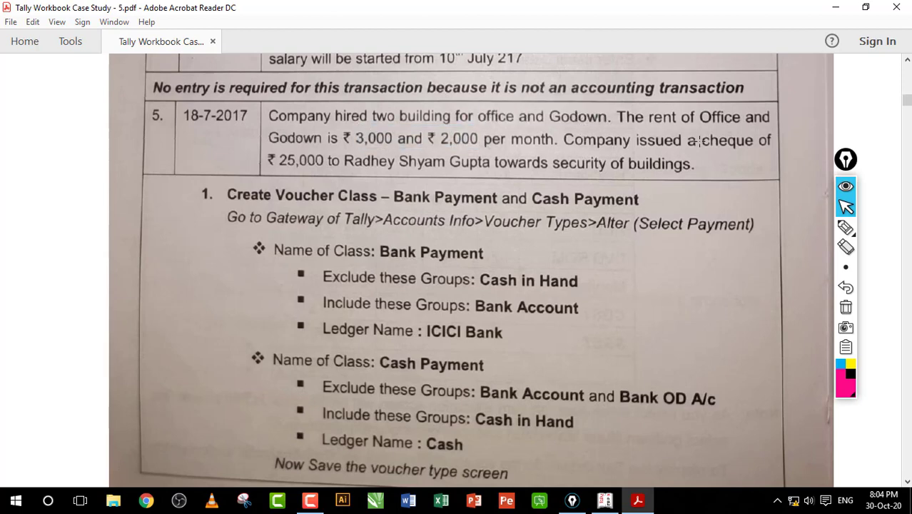
- Read the rest of transaction 5, marking the 25,000 cheque amount and its purpose as security of buildings
left_click_drag(268, 149, 331, 174)
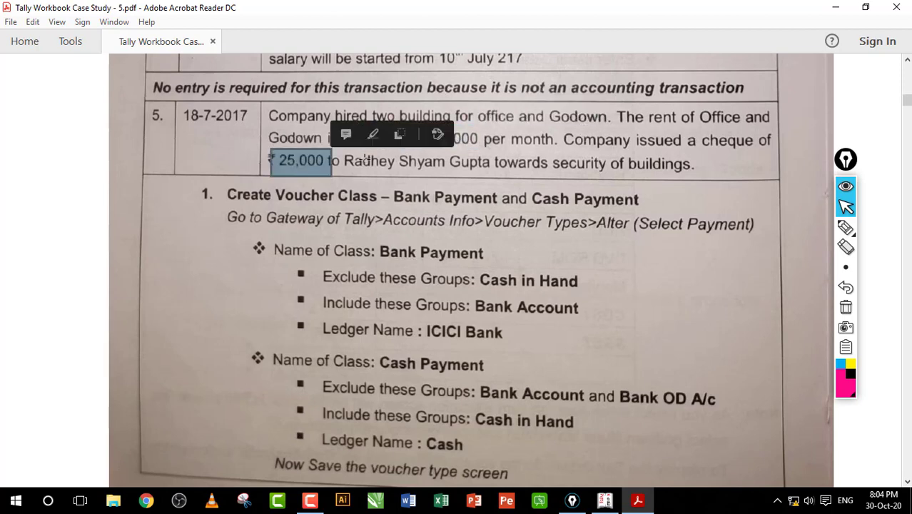
left_click_drag(553, 151, 681, 179)
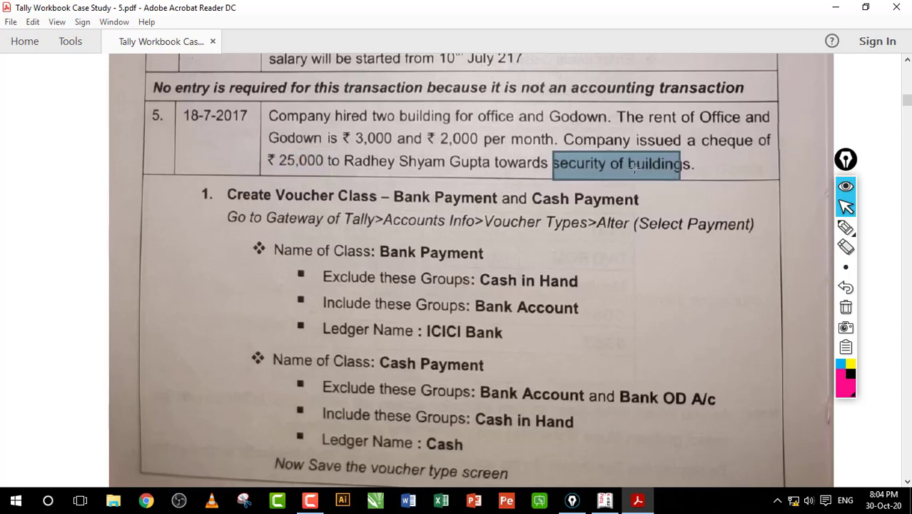
left_click(619, 163)
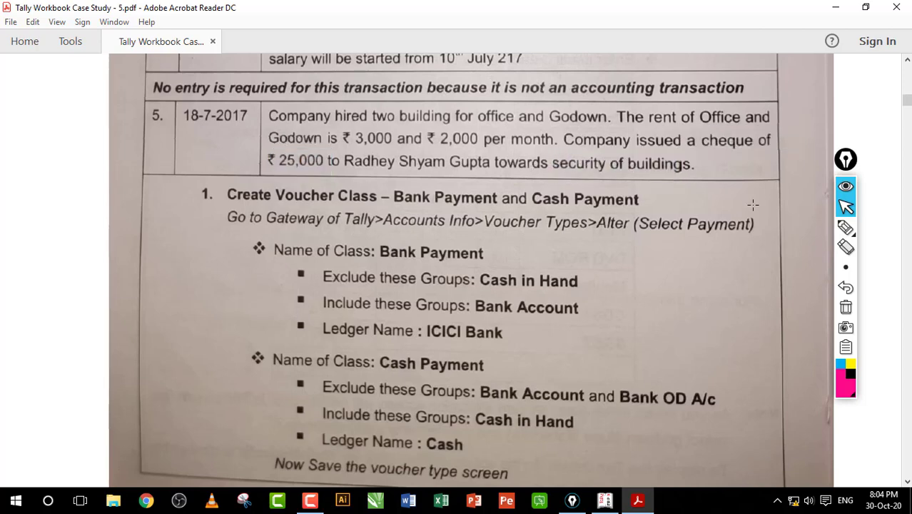
- Underline Voucher, Bank Payment and Cash Payment in the voucher class instruction with the pink pen
left_click(846, 227)
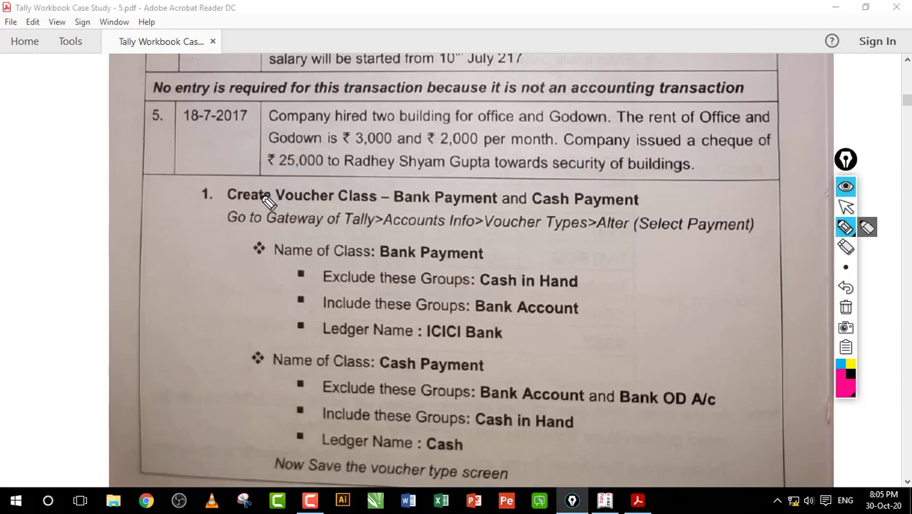
left_click_drag(277, 209, 340, 209)
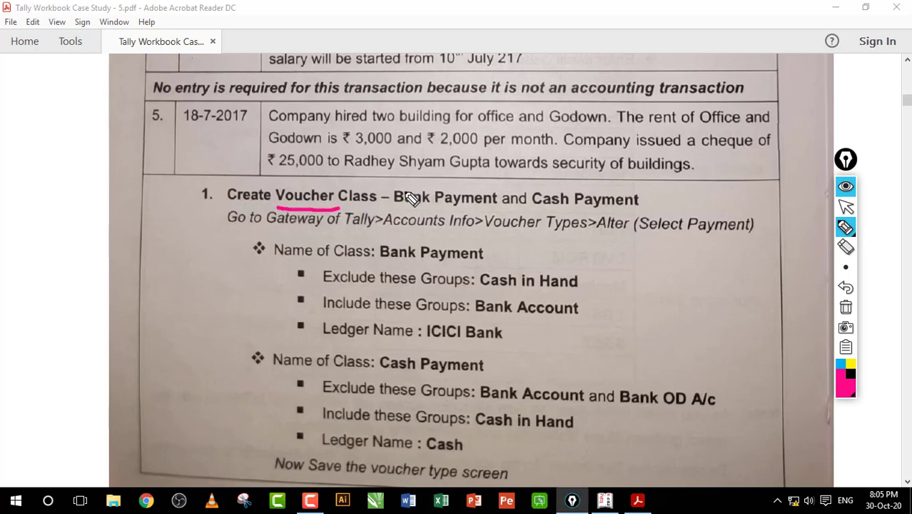
left_click_drag(426, 208, 599, 207)
left_click_drag(438, 186, 496, 175)
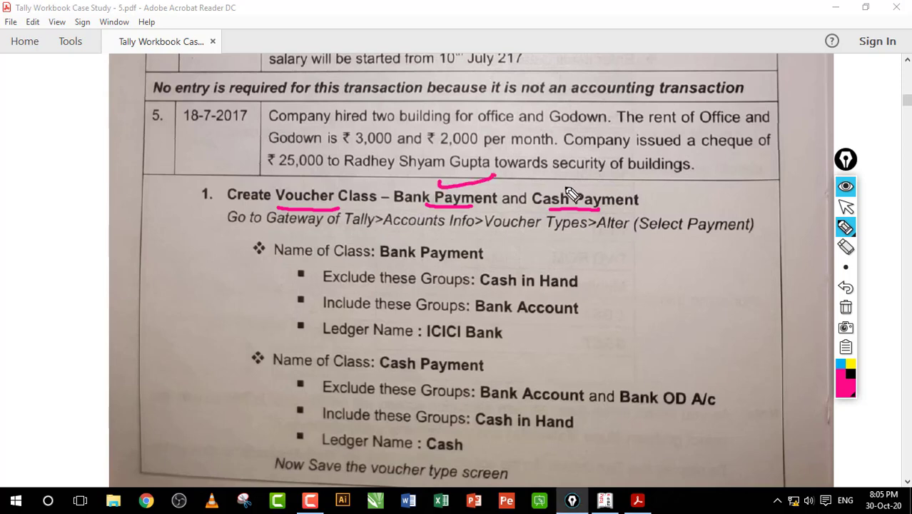
- Handwrite Payment beside transaction 5, draw arrows from it to Bank Payment and Cash Payment, and clear all annotations
mouse_move(78, 174)
left_mouse_down()
mouse_move(81, 184)
mouse_move(147, 195)
mouse_move(131, 148)
mouse_move(106, 220)
left_mouse_up()
left_click_drag(192, 171, 263, 150)
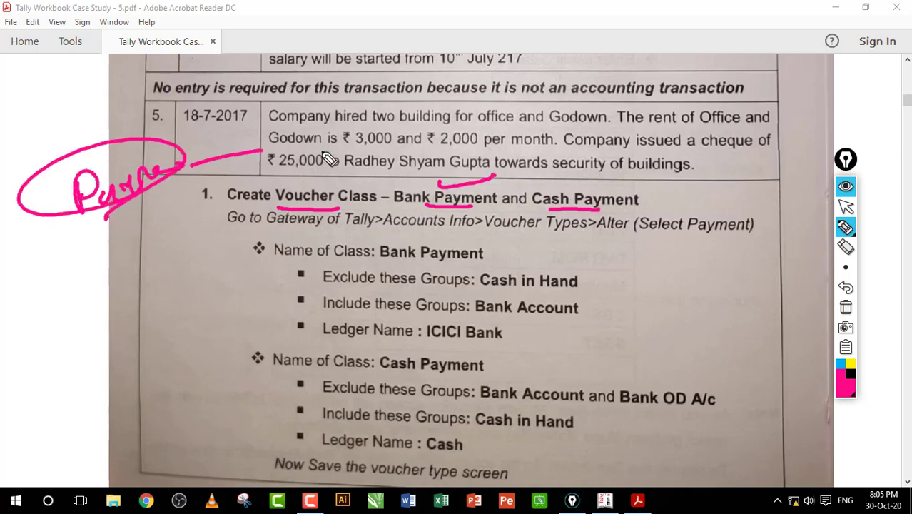
mouse_move(191, 154)
left_mouse_down()
mouse_move(414, 132)
mouse_move(547, 186)
mouse_move(563, 177)
left_mouse_up()
mouse_move(466, 180)
left_mouse_down()
mouse_move(471, 197)
mouse_move(433, 189)
left_mouse_up()
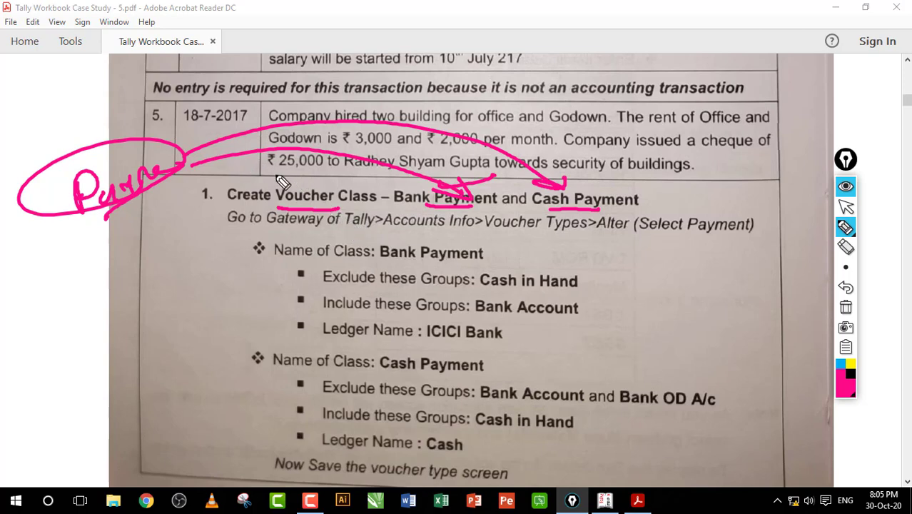
left_click(845, 308)
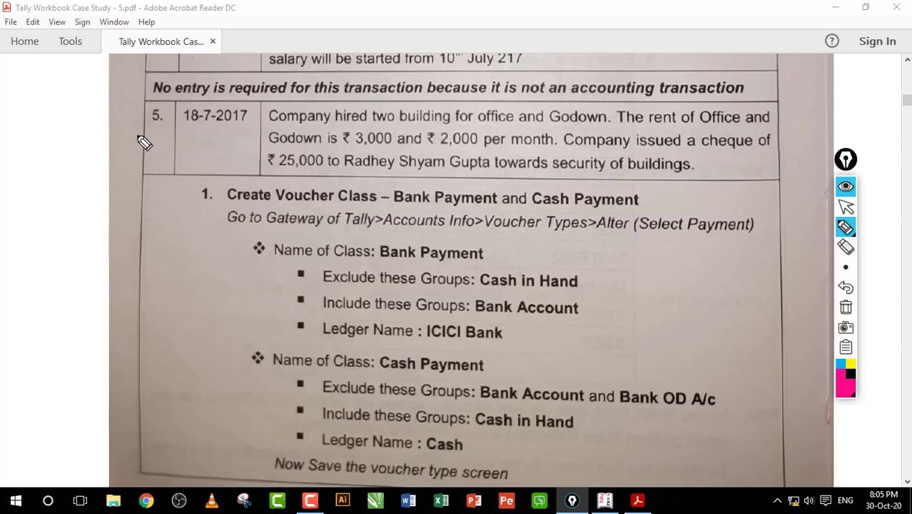
- Circle transaction number 5 and underline Bank Payment in the voucher class heading, and clear the annotations
mouse_move(172, 130)
left_mouse_down()
mouse_move(122, 124)
mouse_move(173, 136)
left_mouse_up()
left_click_drag(118, 154, 189, 143)
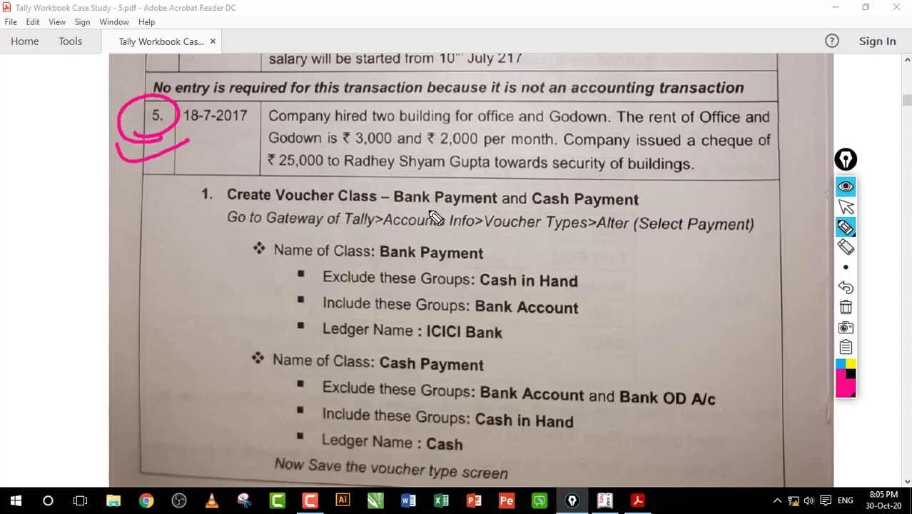
left_click_drag(412, 210, 464, 209)
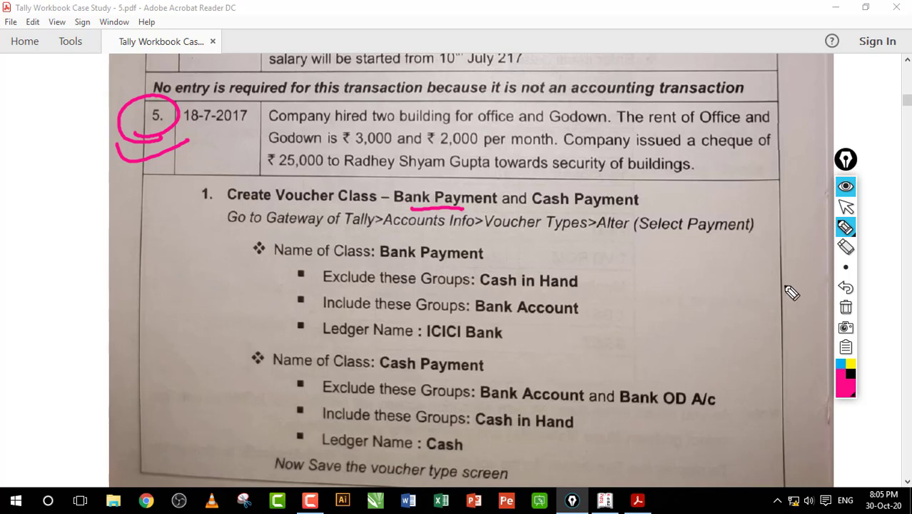
left_click(846, 307)
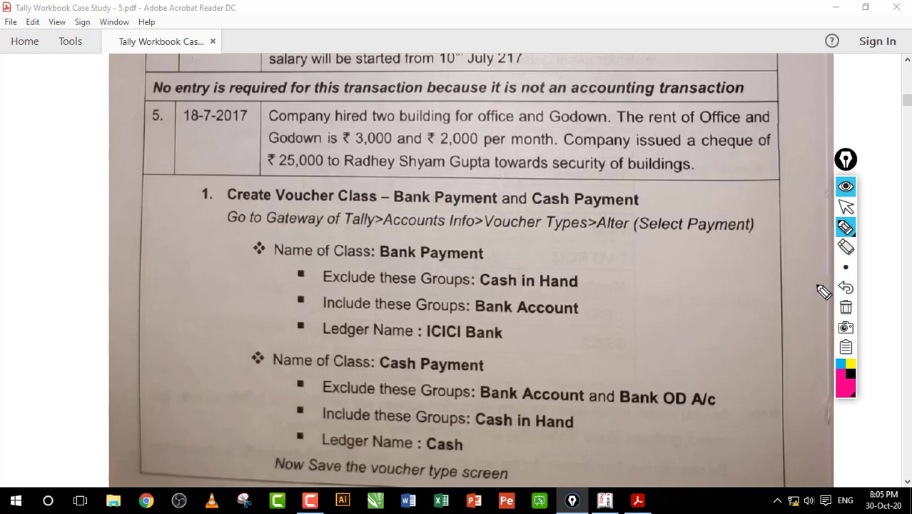